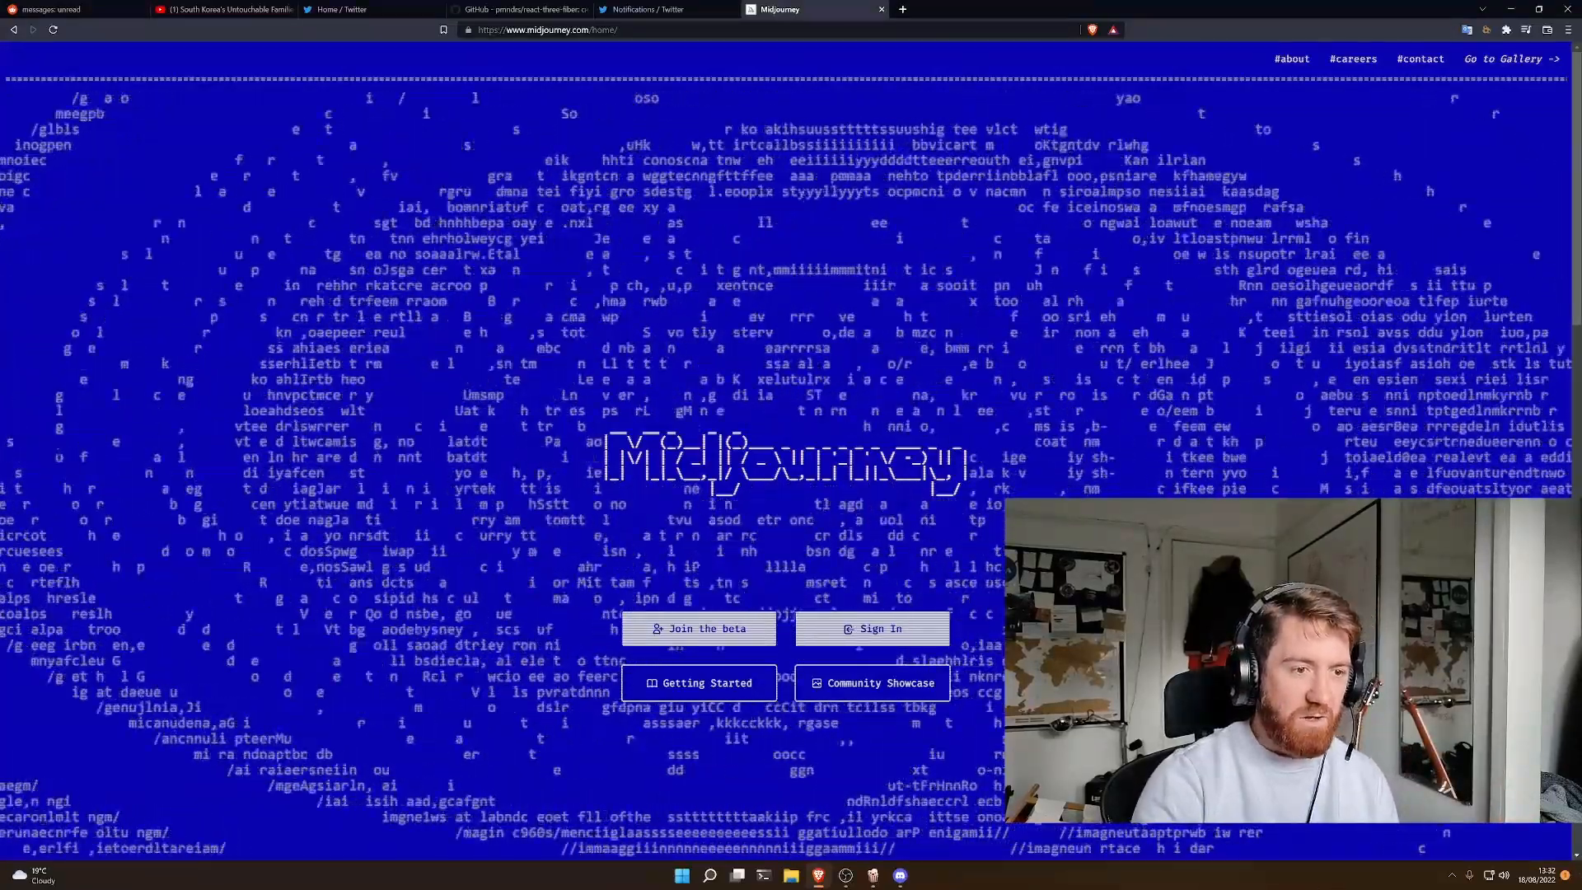
- Sign in to Midjourney and look through the profile's newest images, from the red starships down to the space suits
click(894, 636)
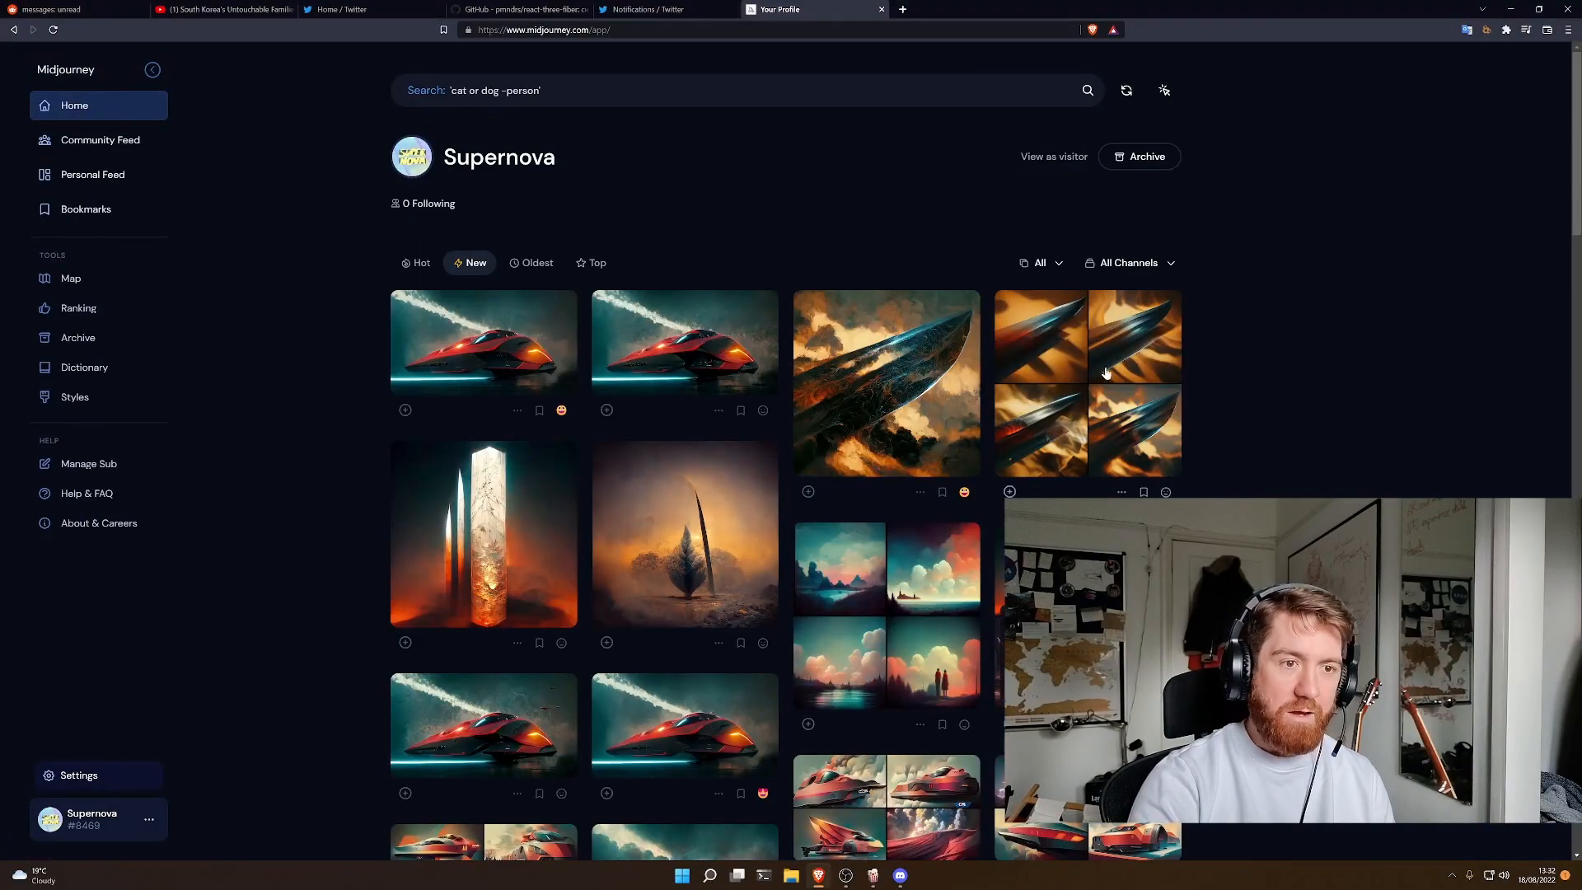
scroll(1523, 824, down, 3)
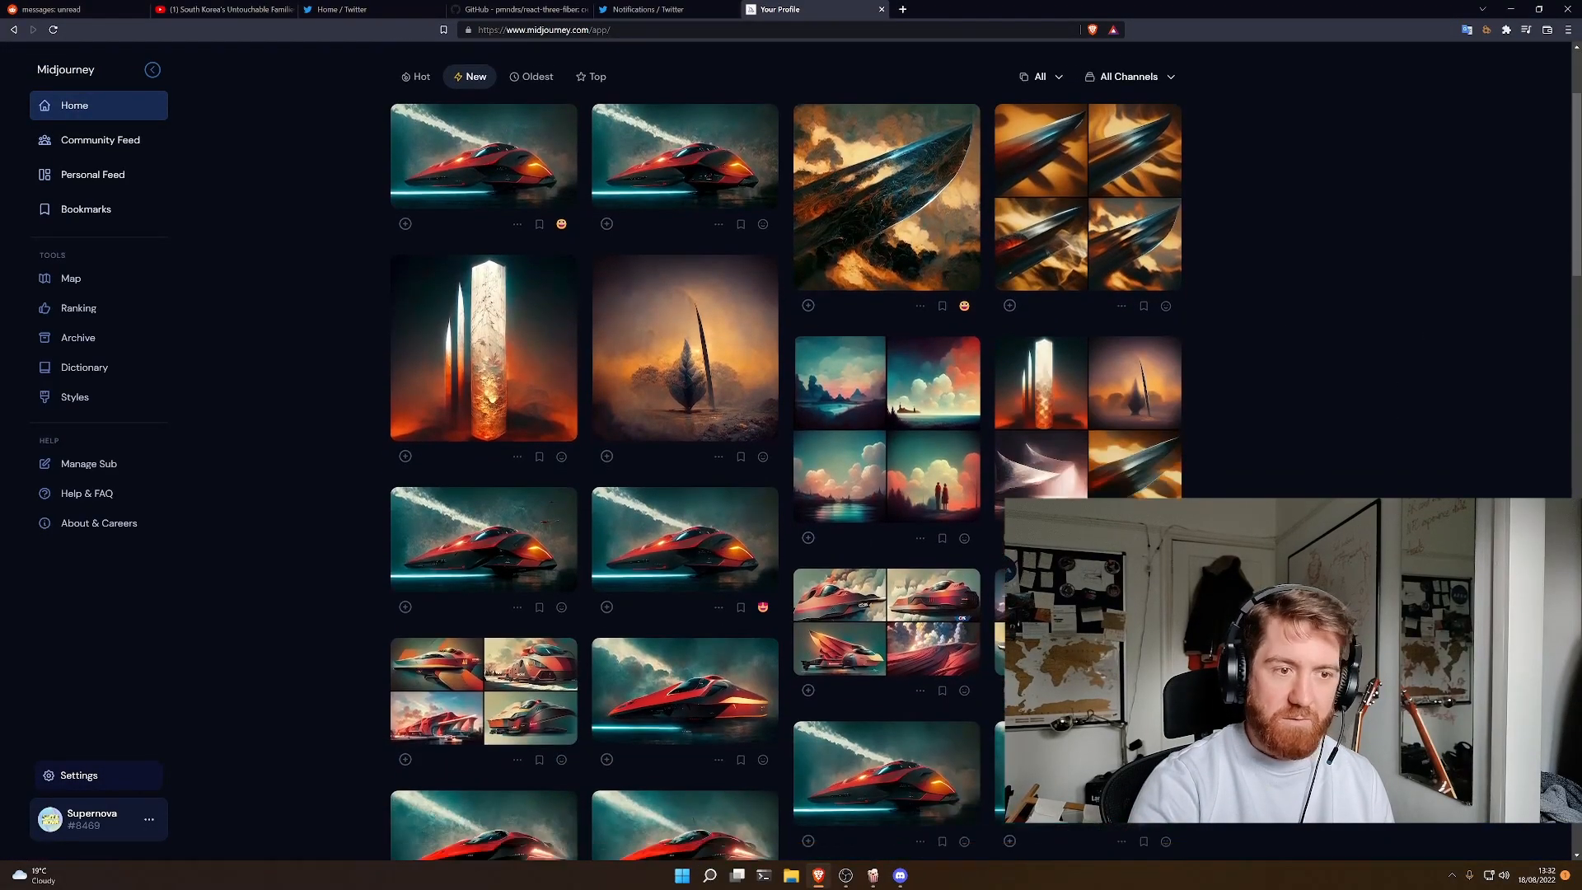
scroll(1523, 824, down, 8)
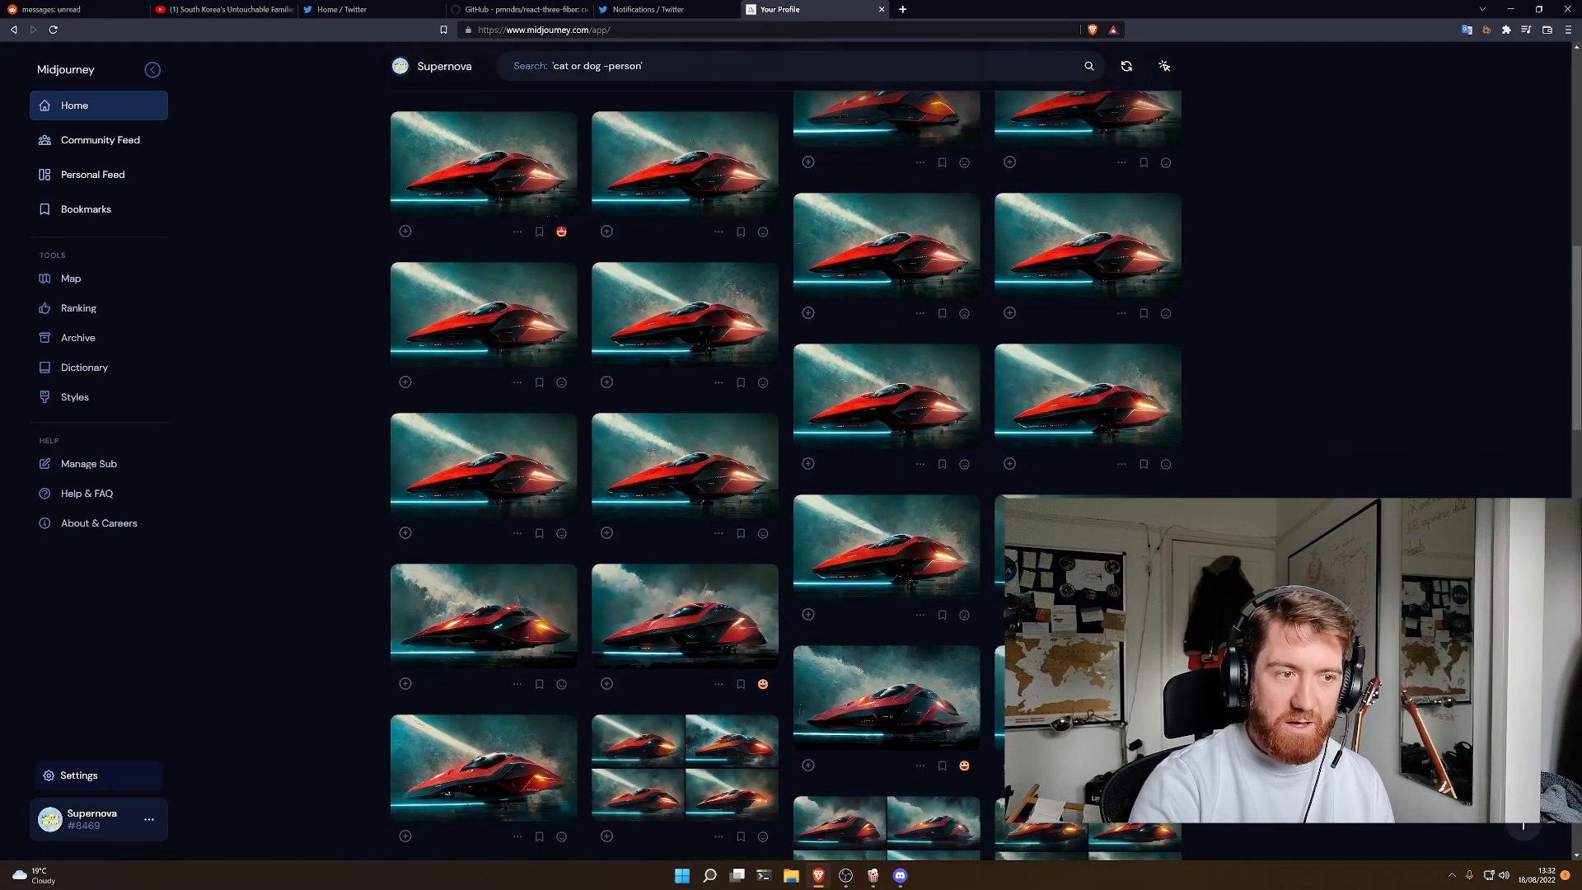
scroll(1523, 824, down, 4)
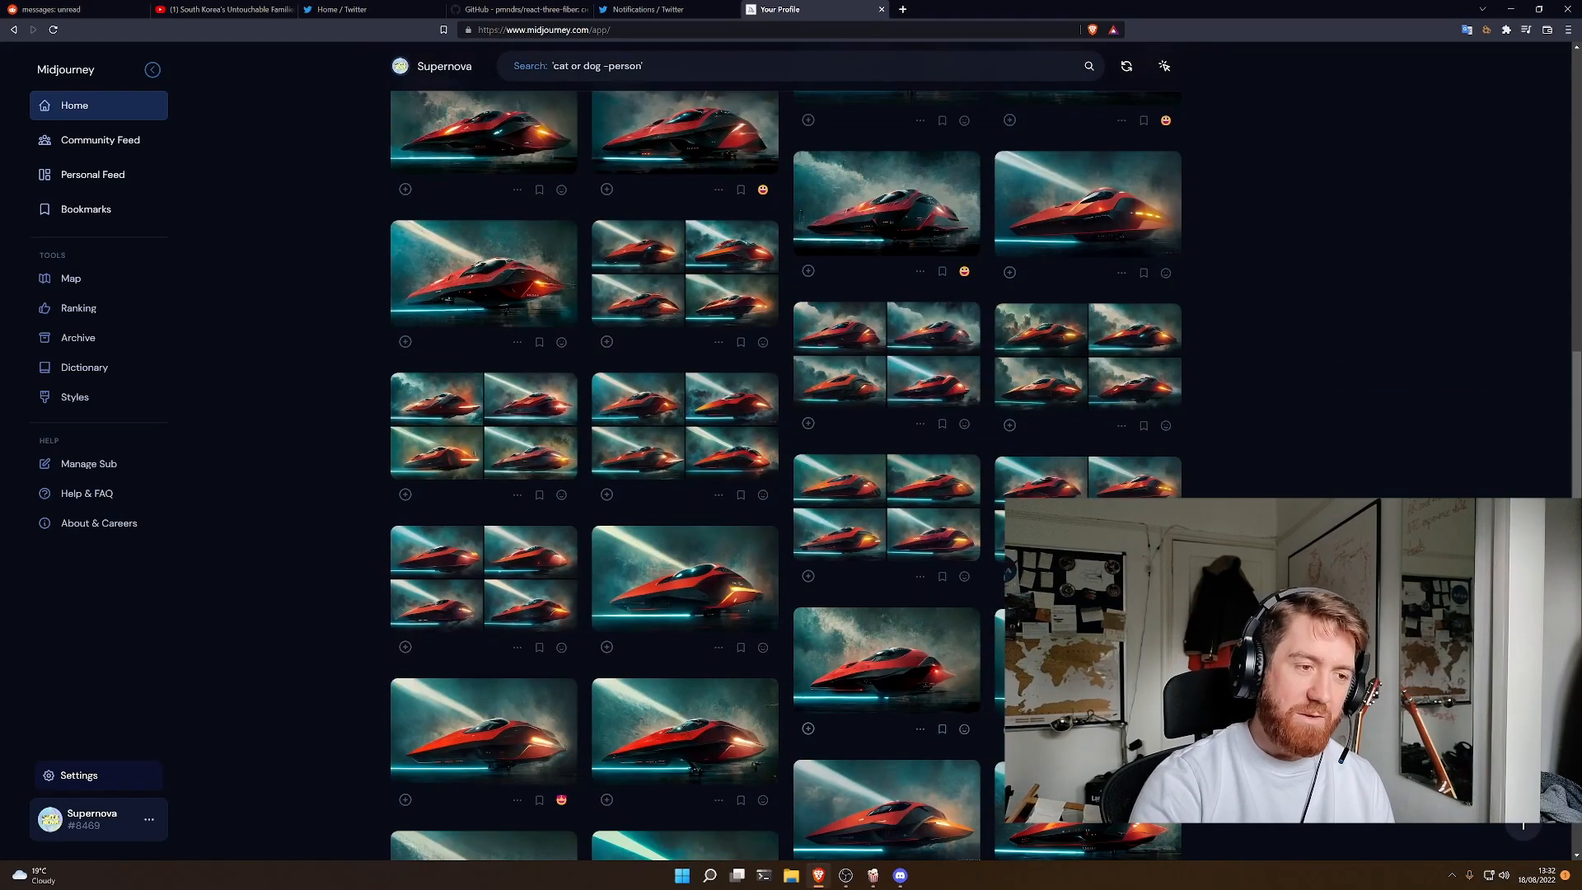
scroll(1522, 824, down, 3)
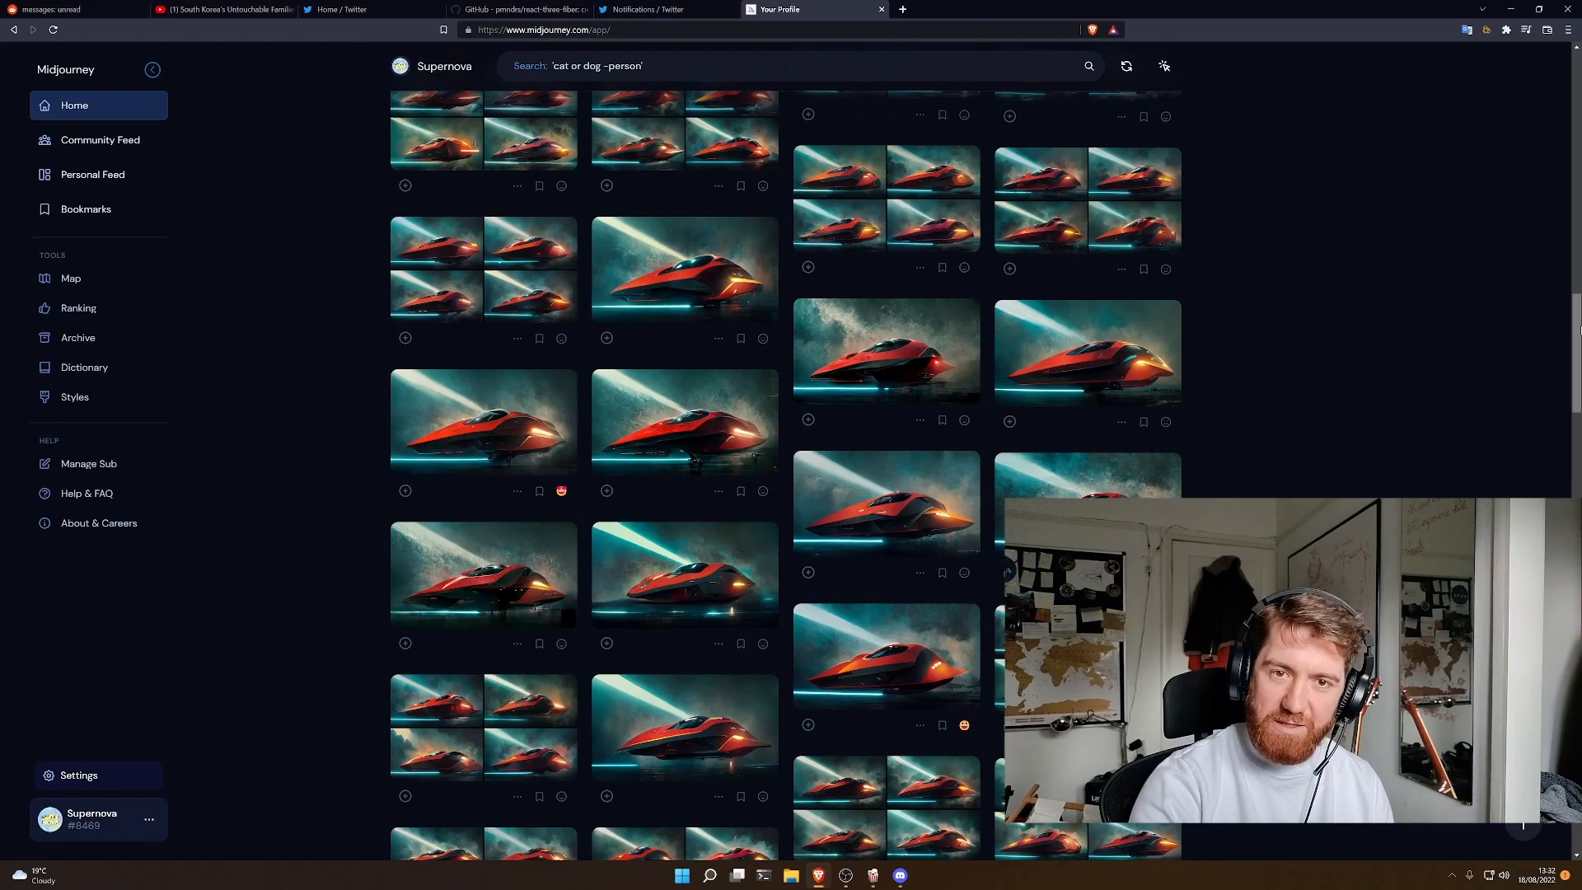
scroll(1523, 824, down, 5)
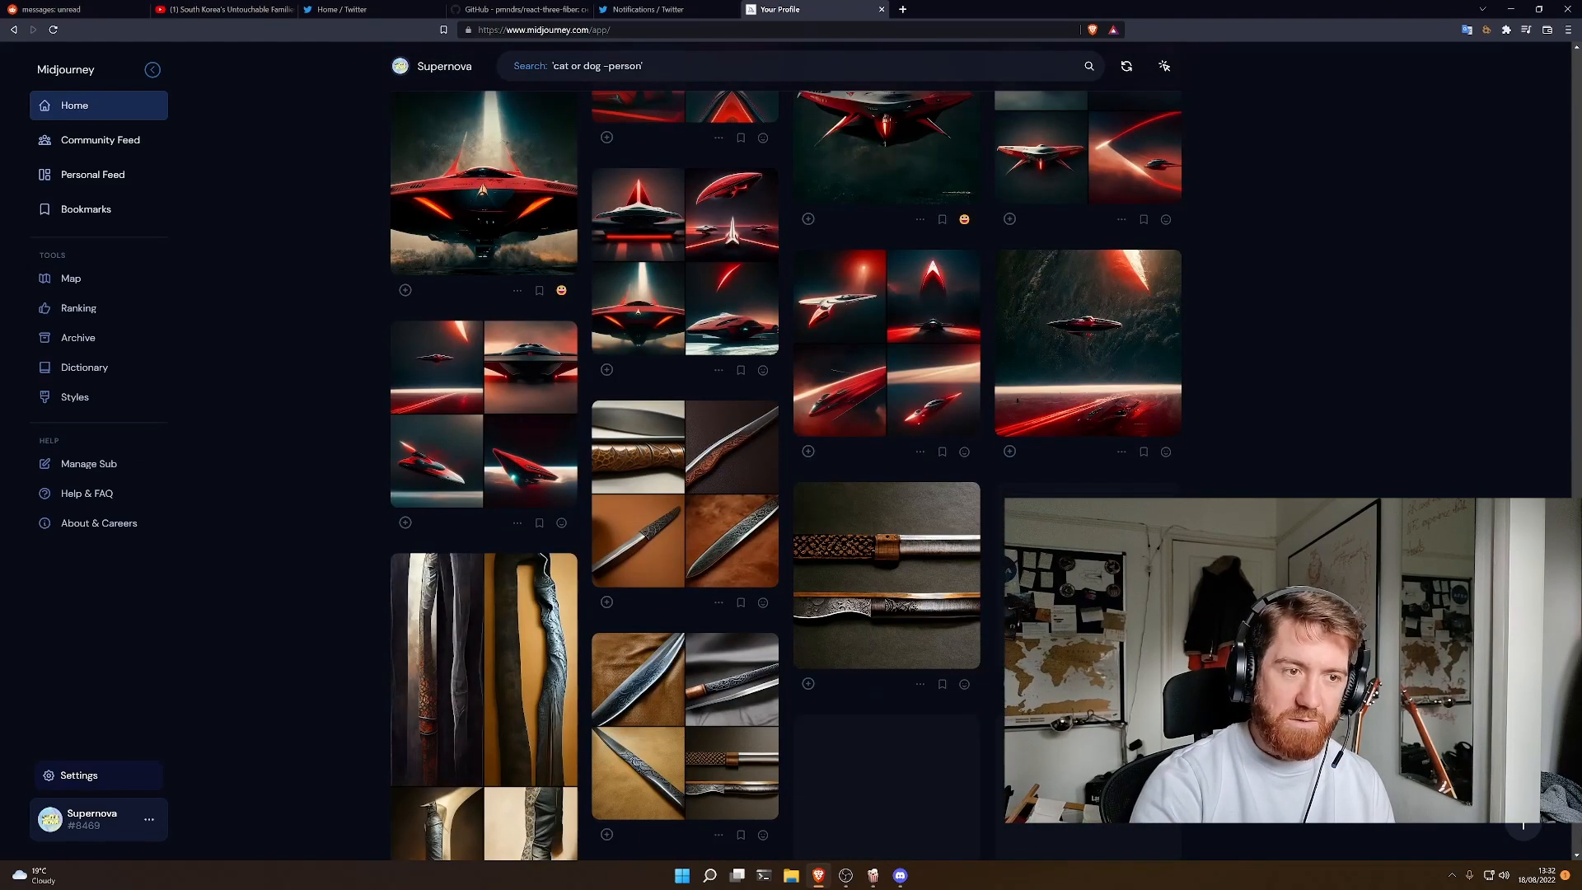
scroll(1522, 824, down, 7)
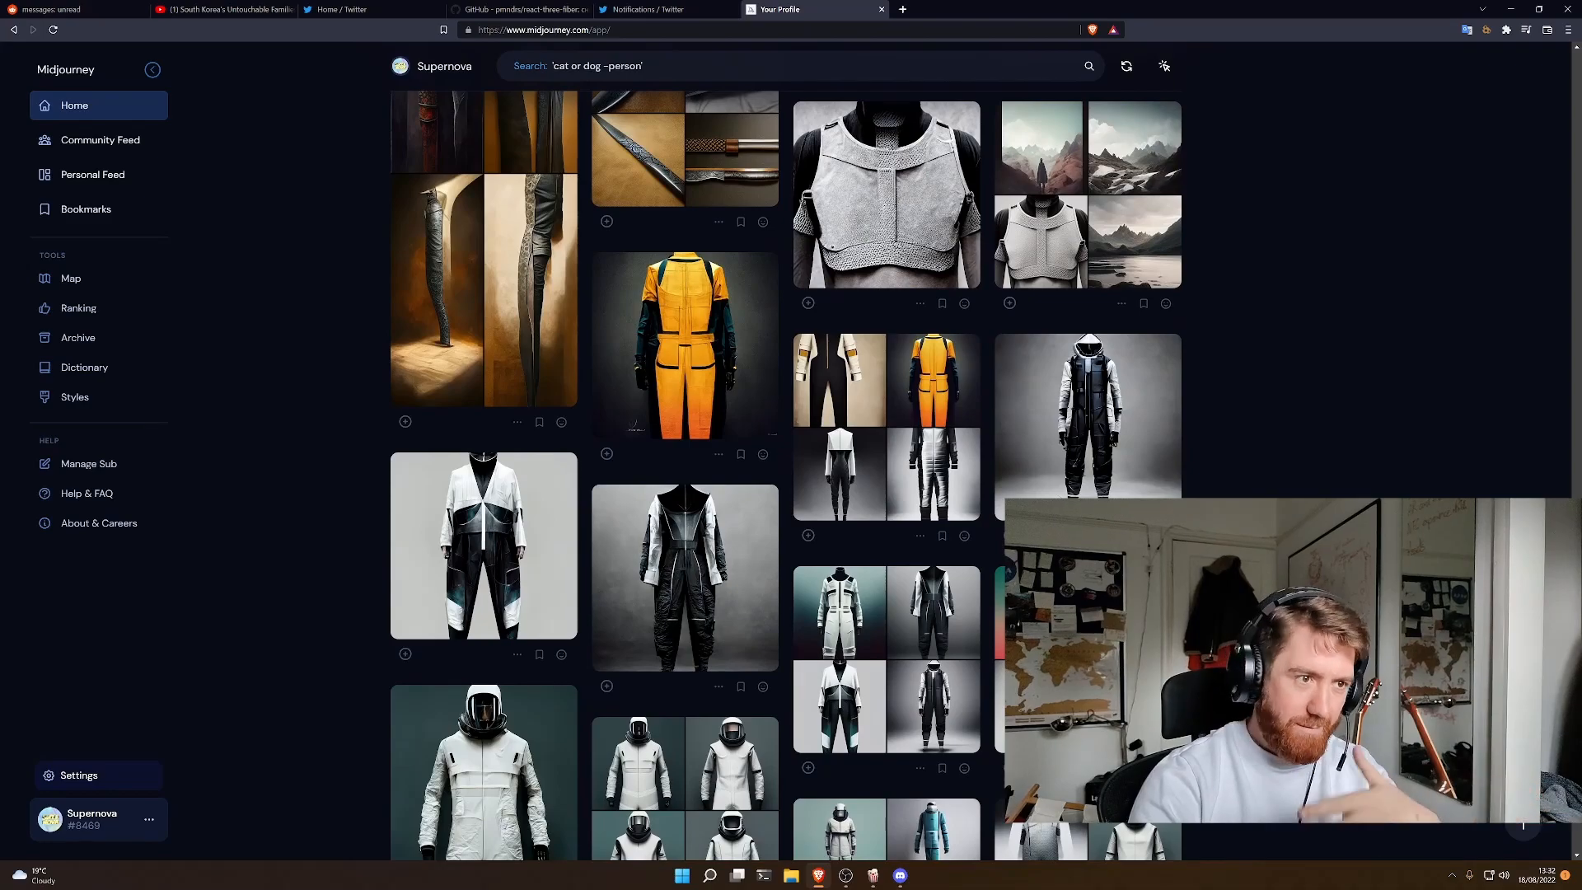
mouse_move(936, 216)
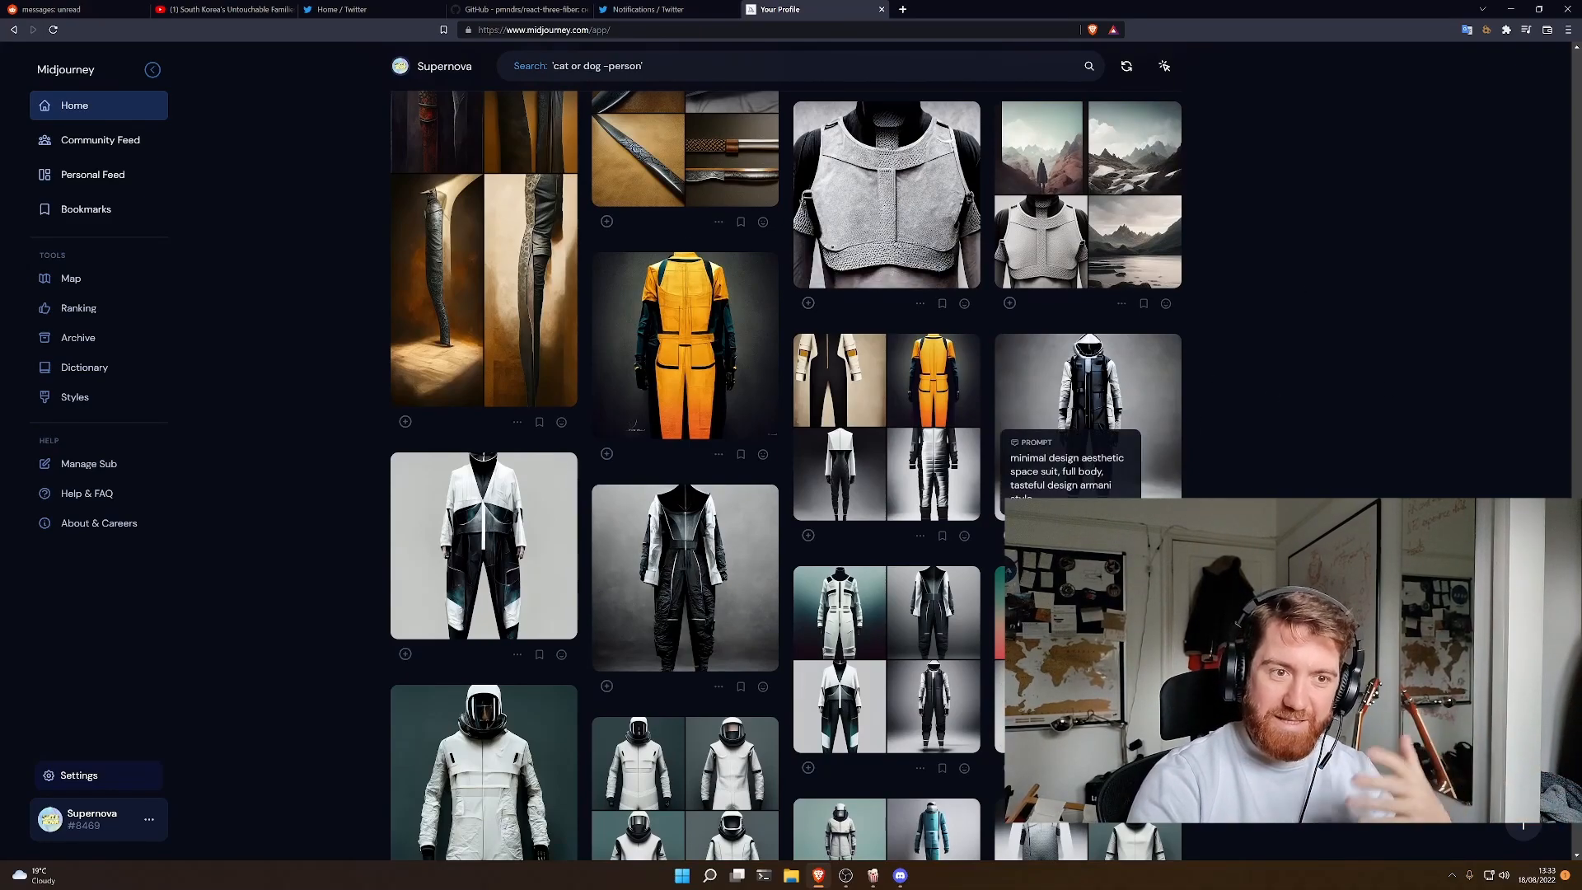
- Browse the older generated images in the profile gallery, through the portraits, space-age typography, rockets and city landscapes
scroll(1154, 577, down, 8)
scroll(786, 476, down, 4)
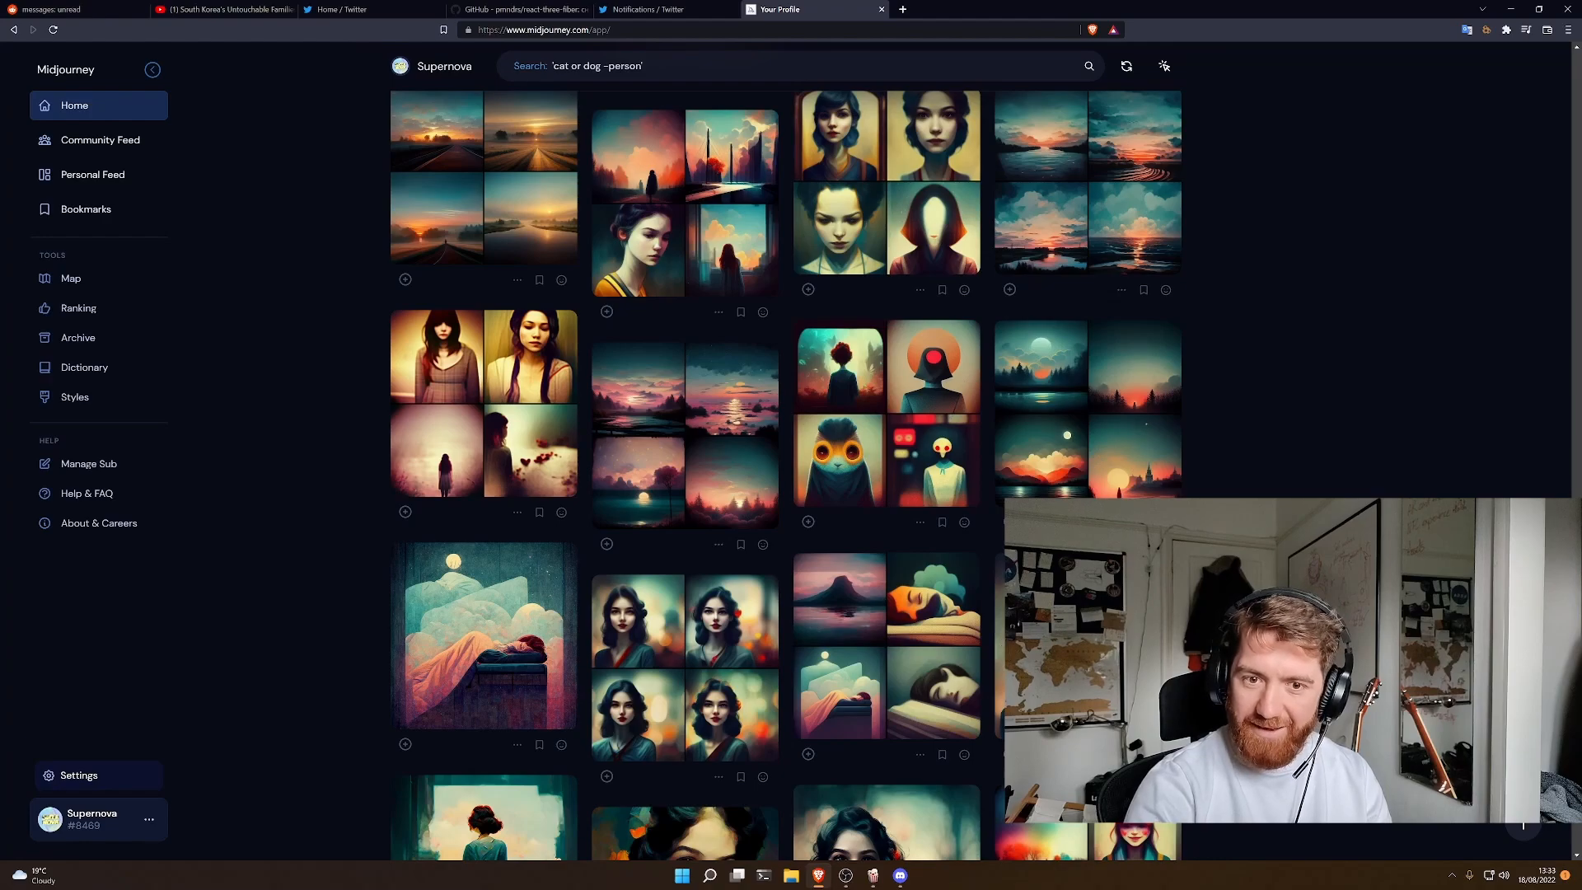
scroll(786, 476, down, 20)
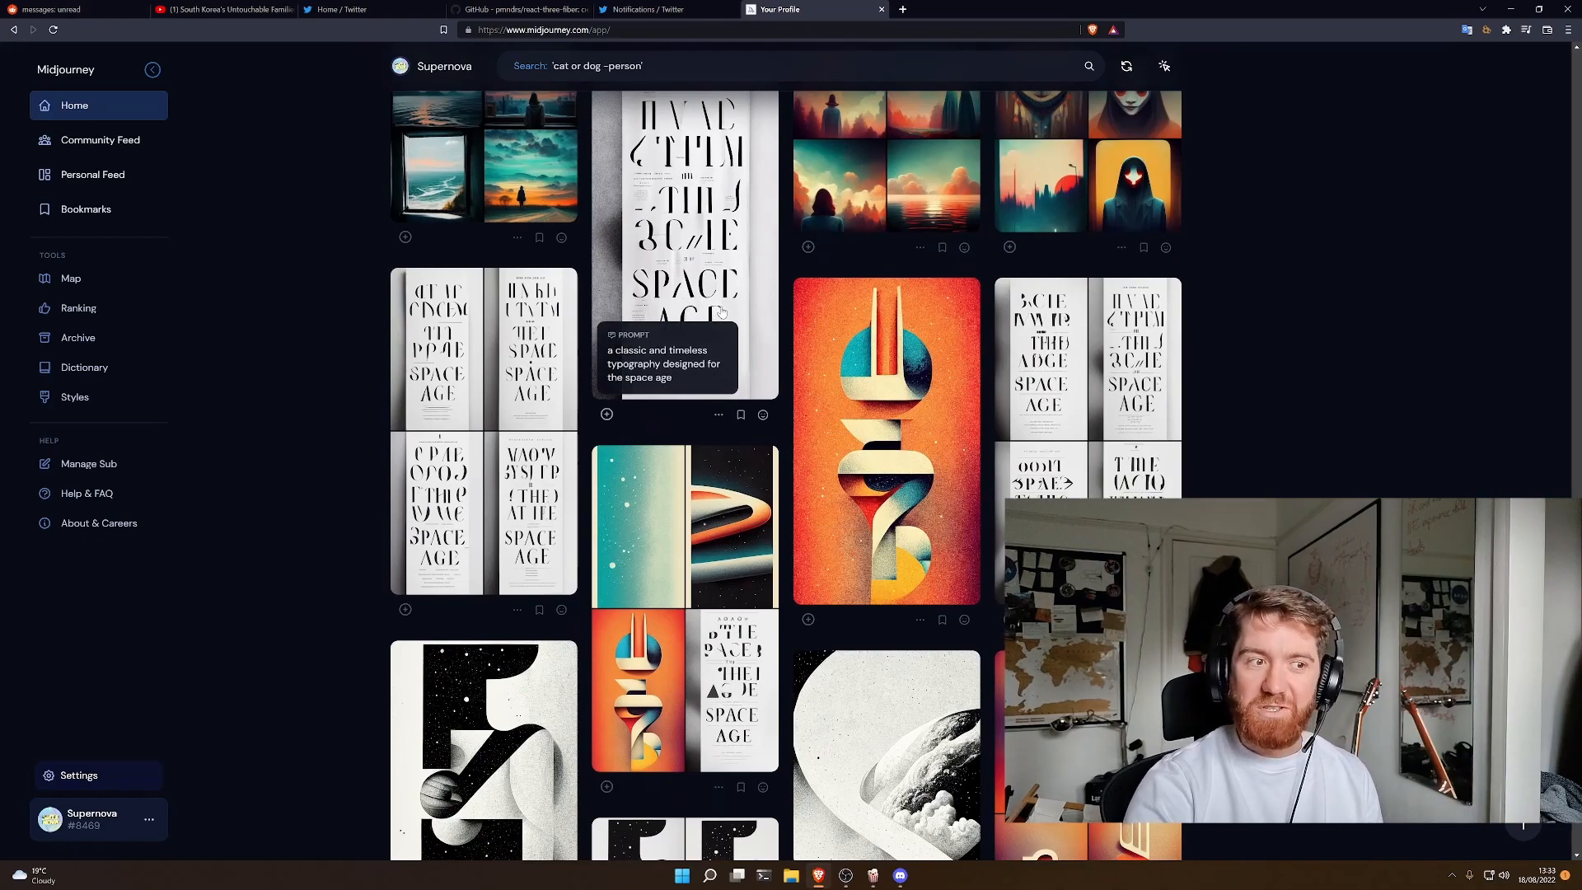
scroll(928, 517, down, 4)
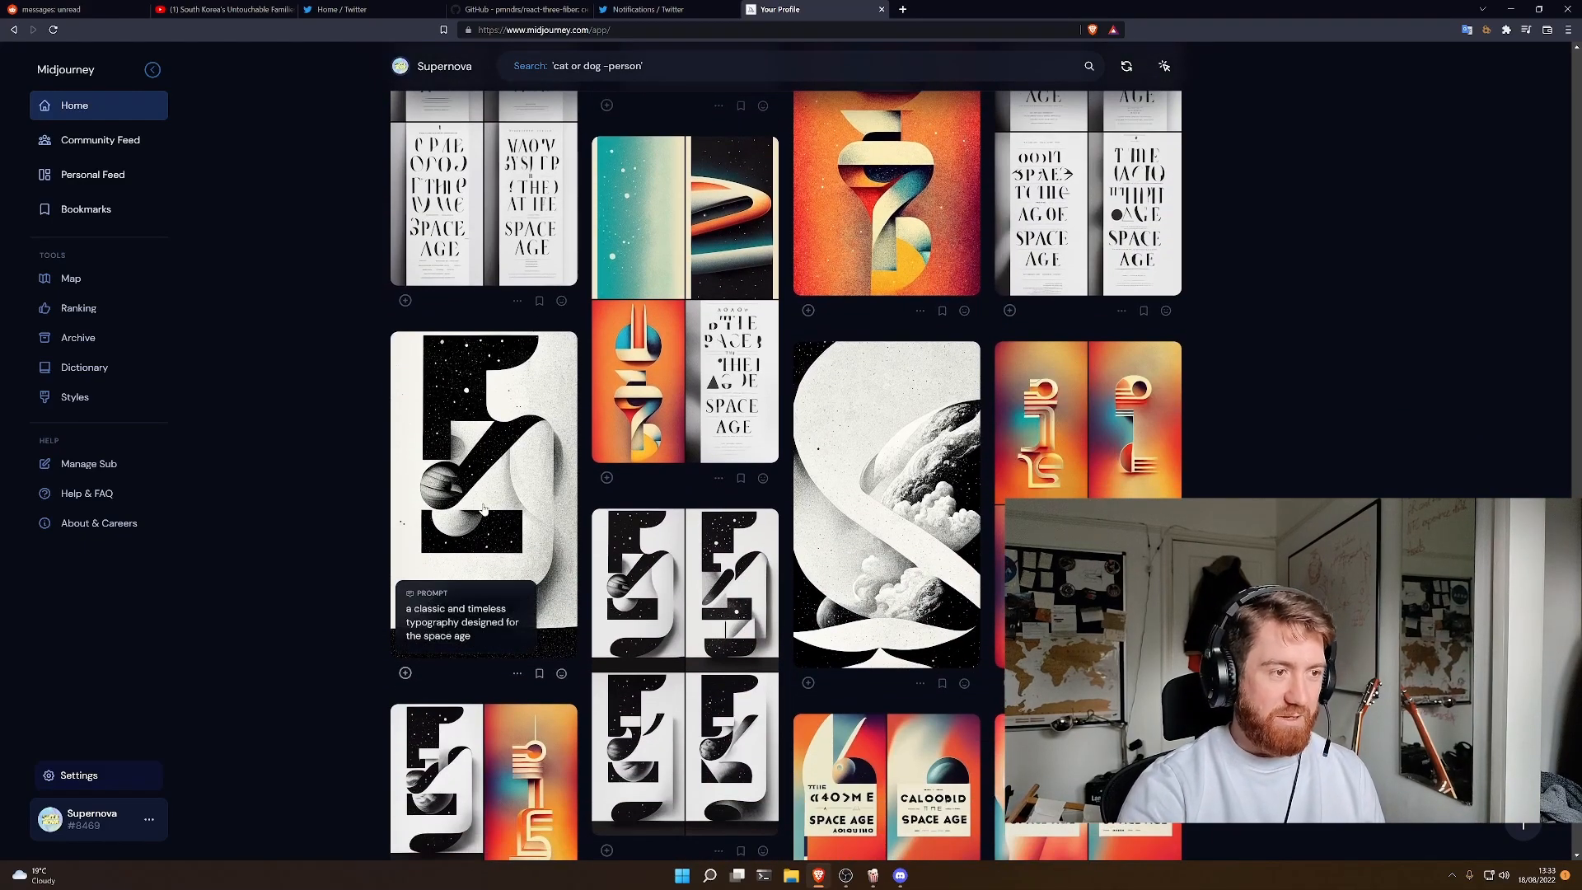
scroll(845, 536, down, 15)
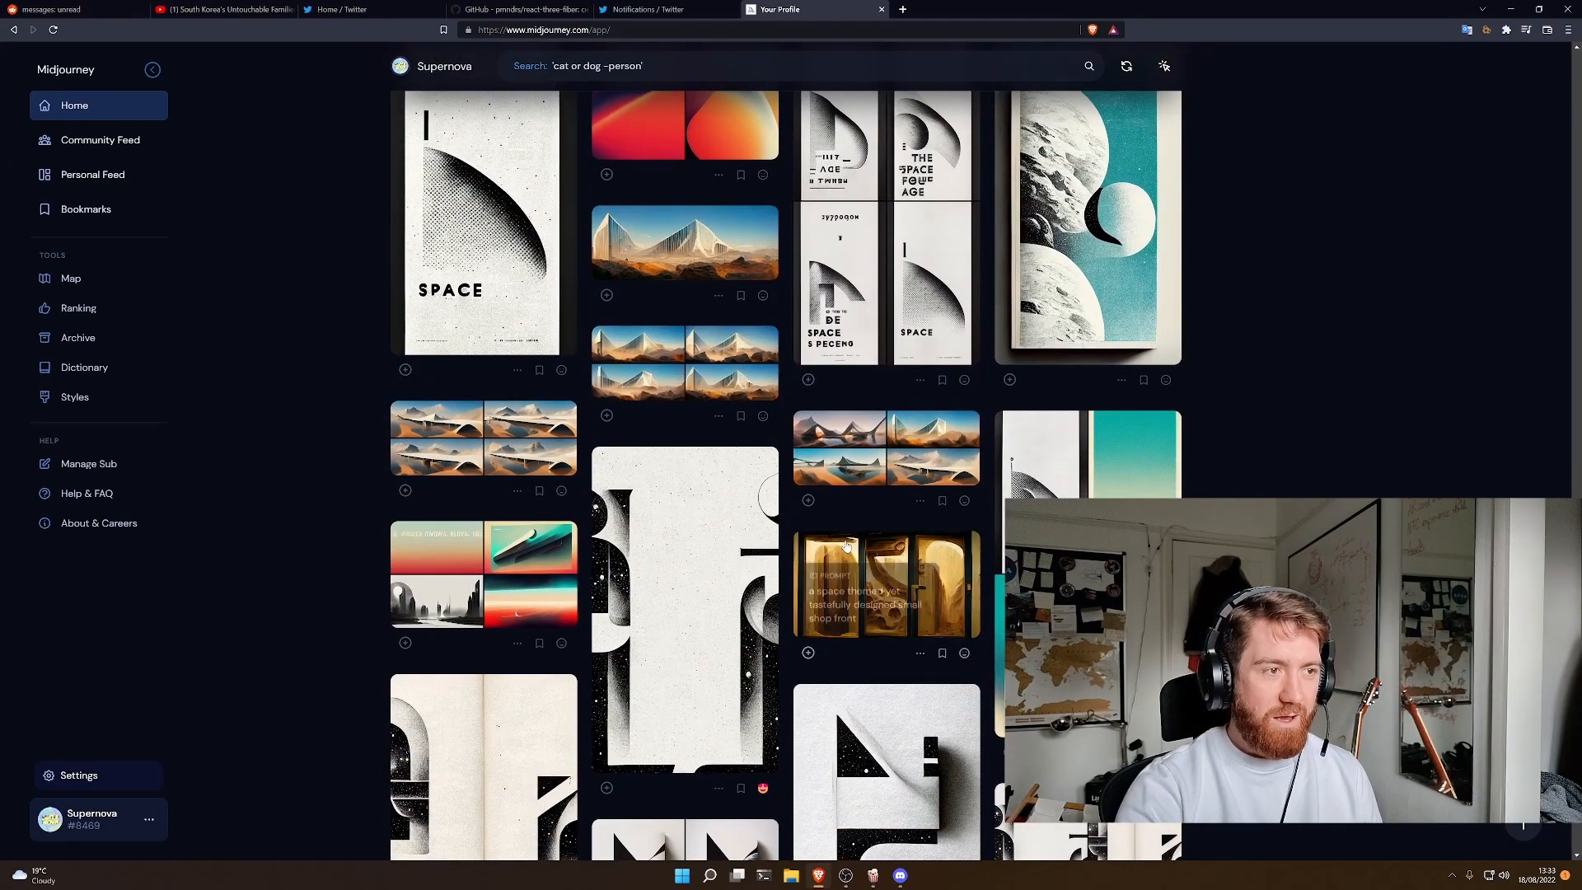
scroll(849, 536, down, 9)
scroll(860, 491, down, 7)
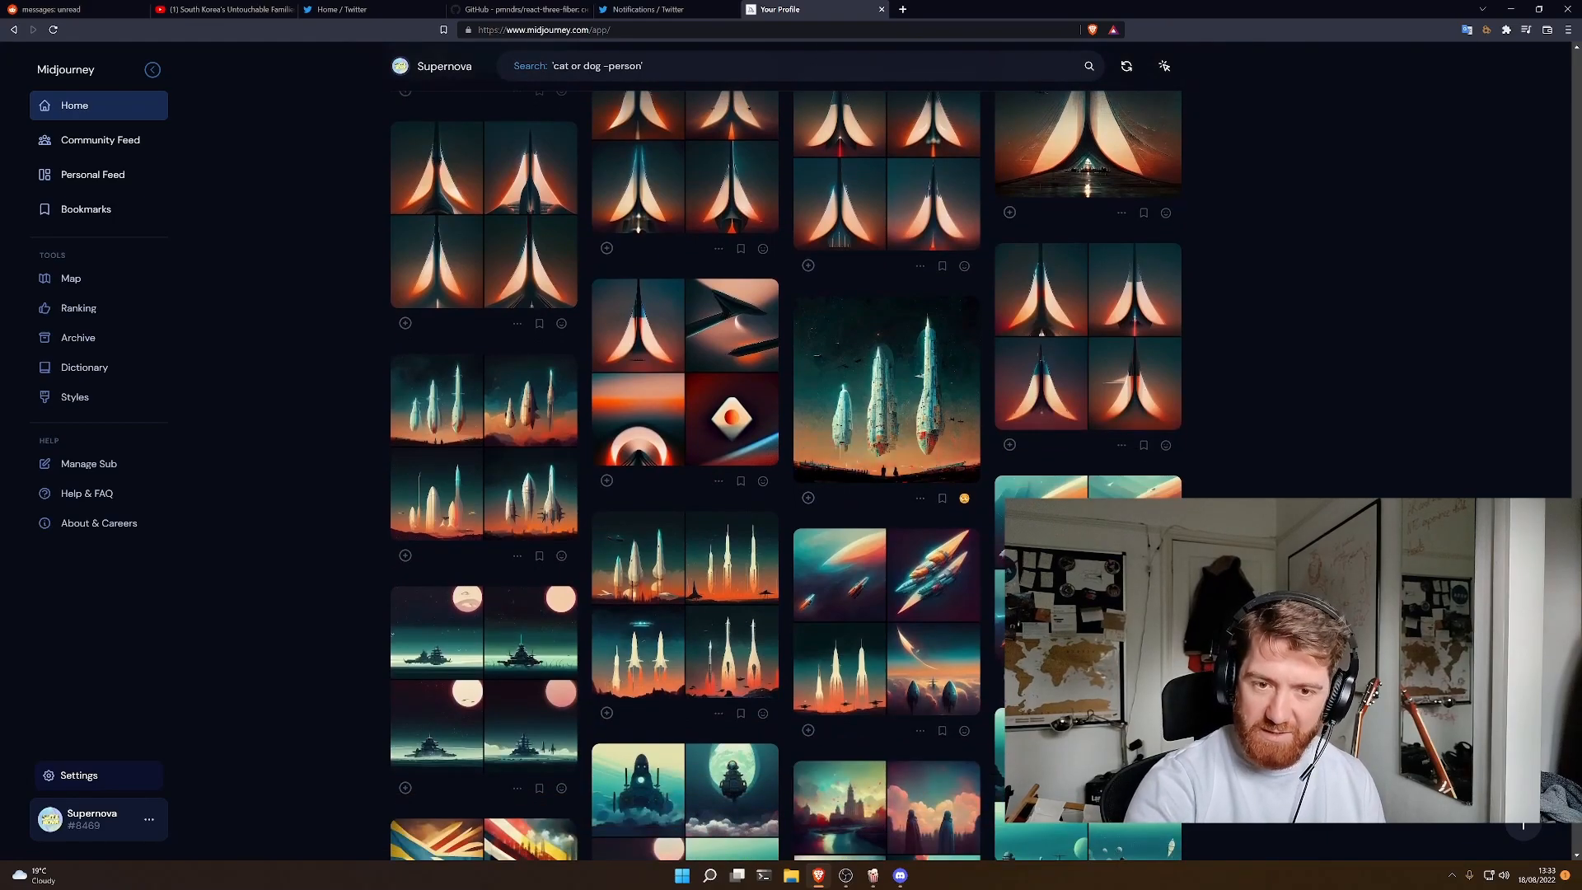
scroll(861, 492, down, 15)
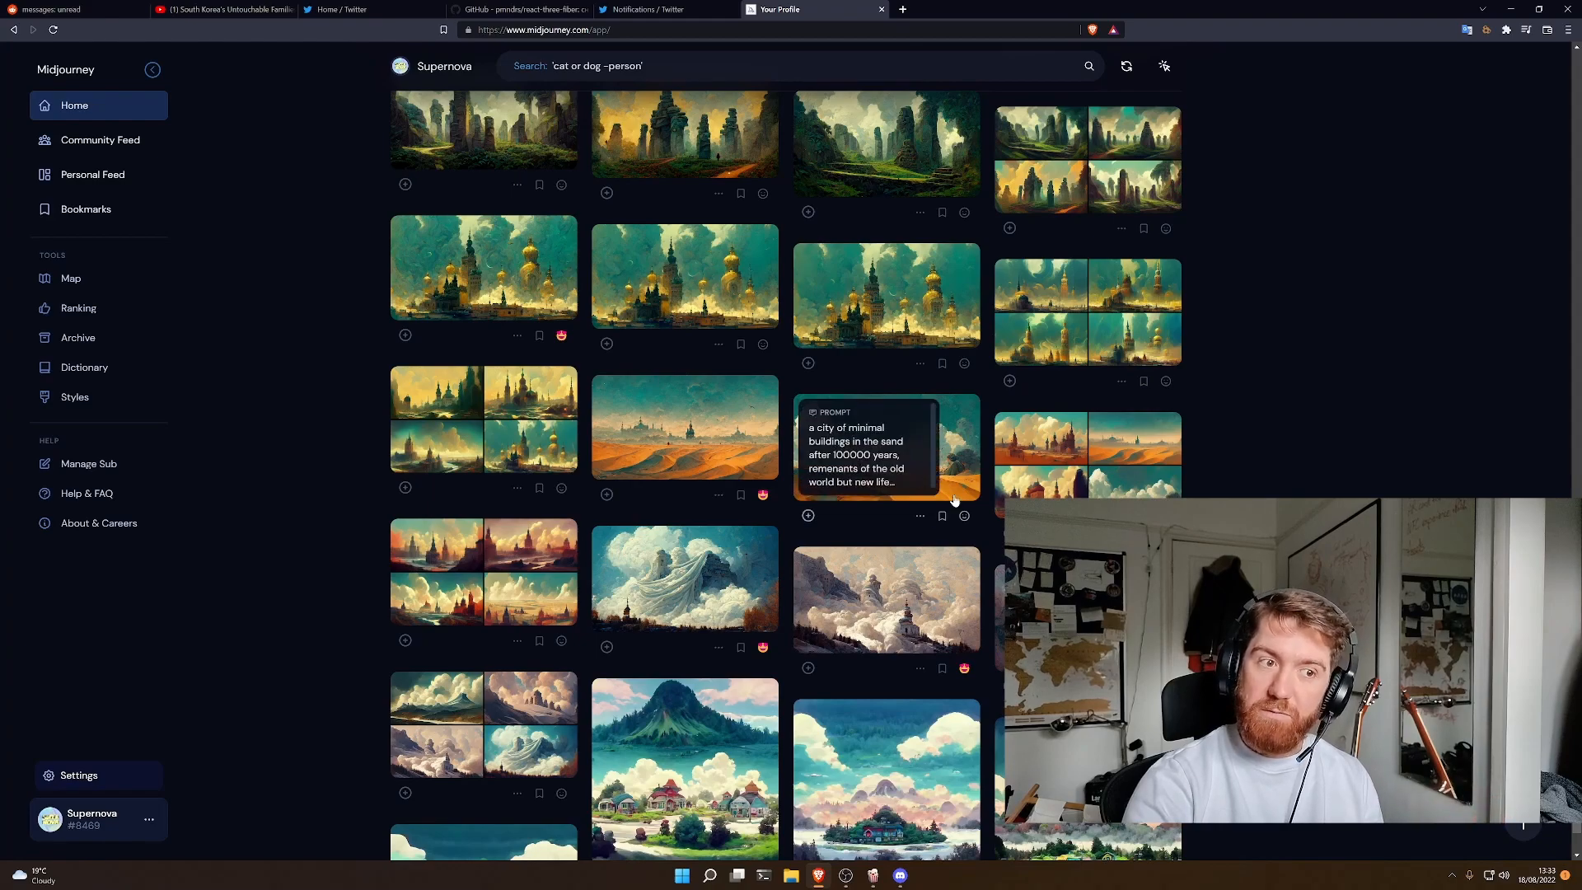
- Open the golden Atlantis city image without crescents of desert sand and read through its full list of prompt terms
mouse_move(746, 258)
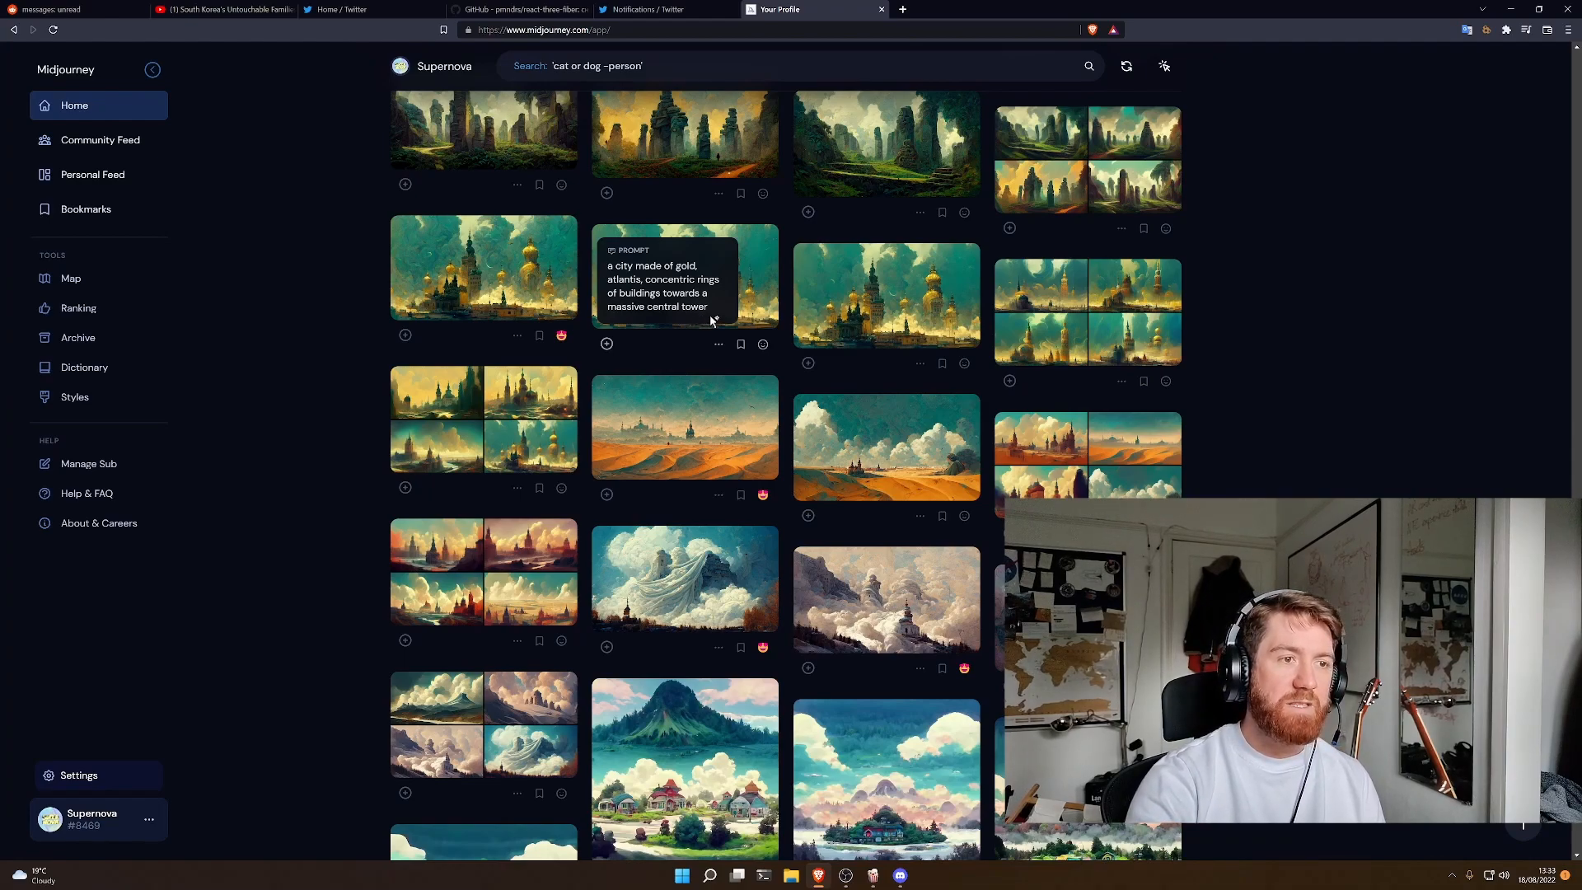
mouse_move(725, 420)
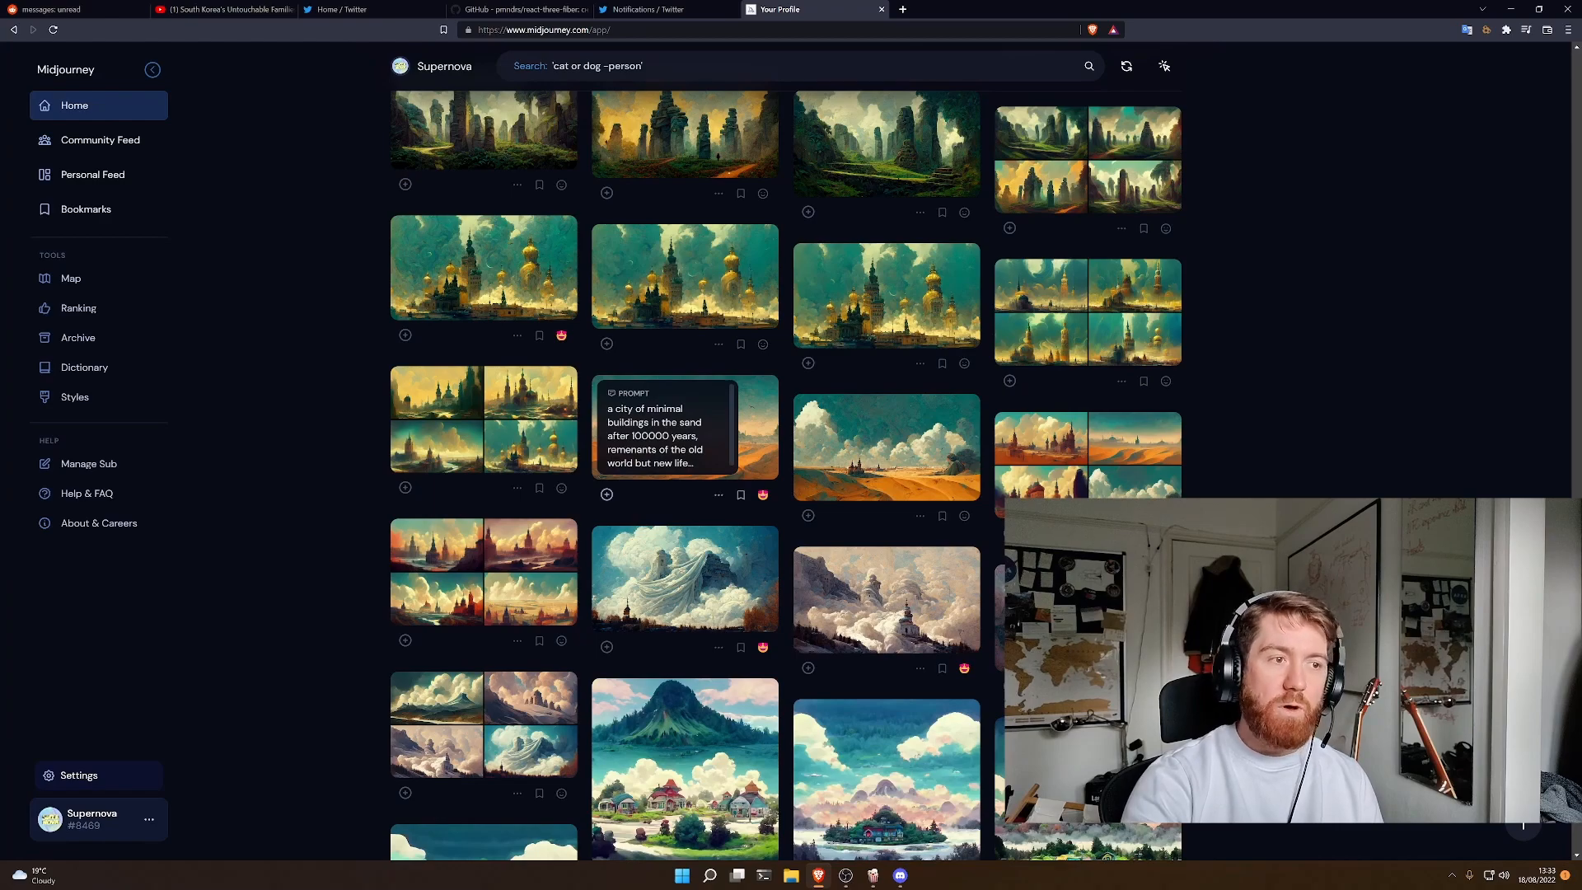
click(751, 268)
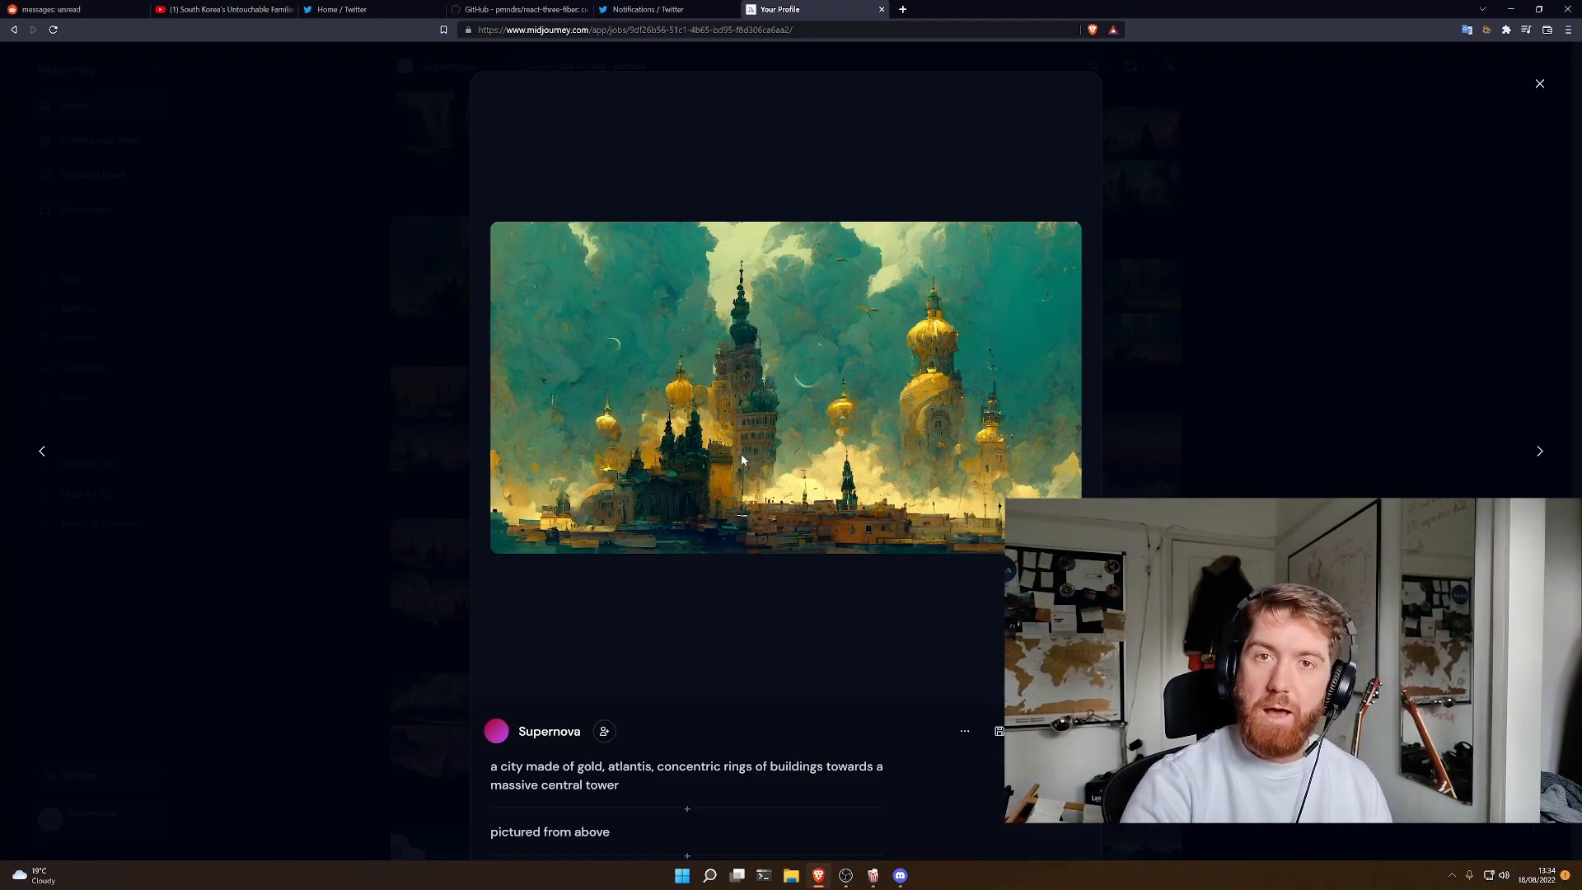
scroll(776, 473, down, 2)
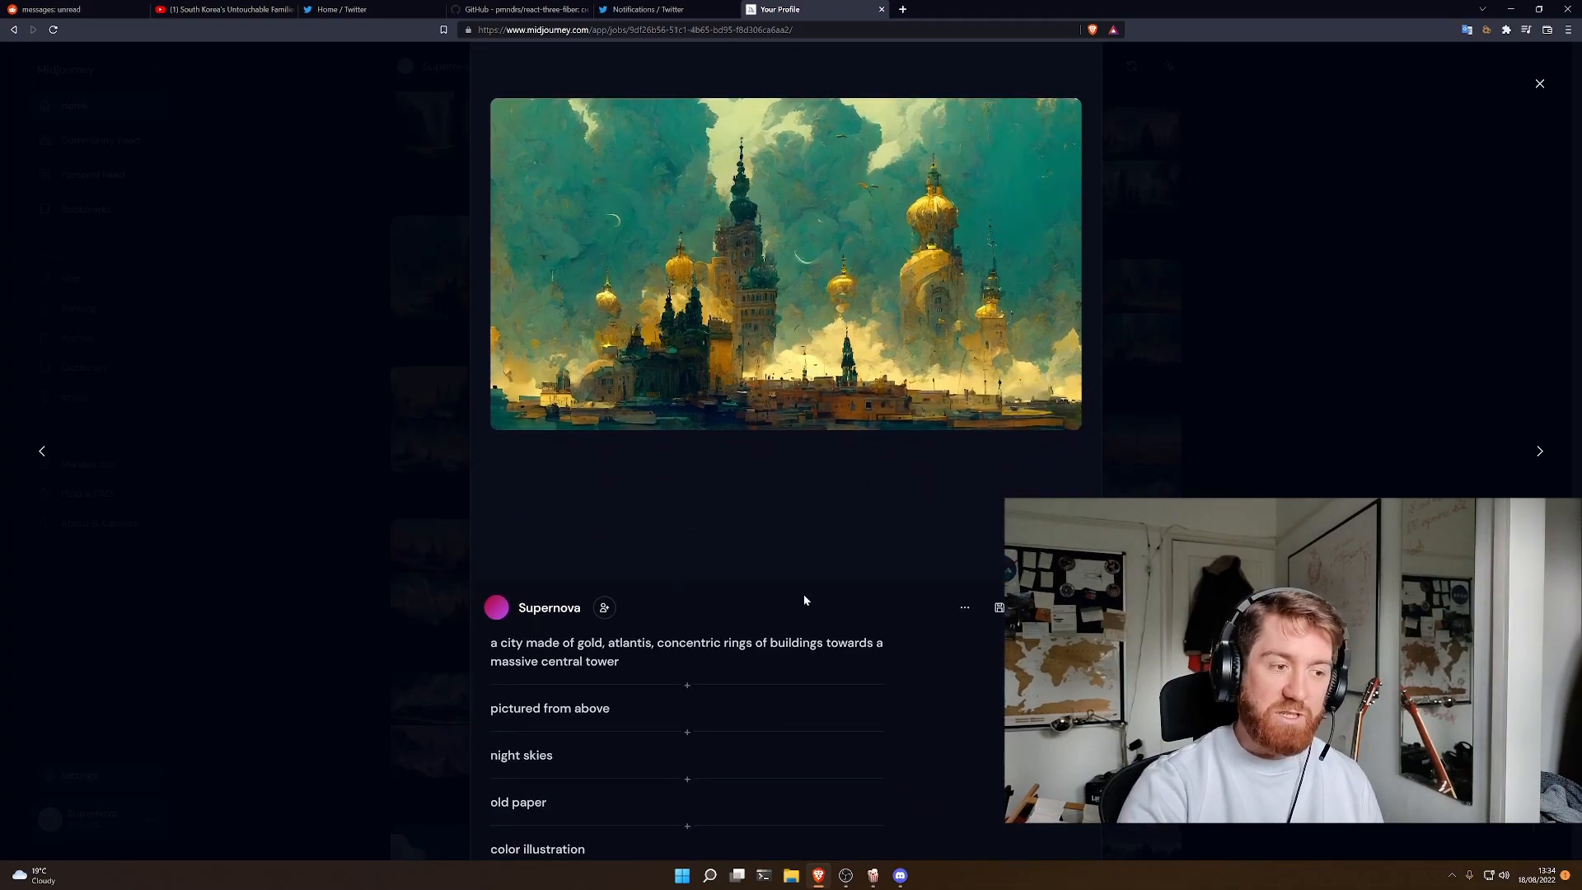
scroll(603, 722, down, 1)
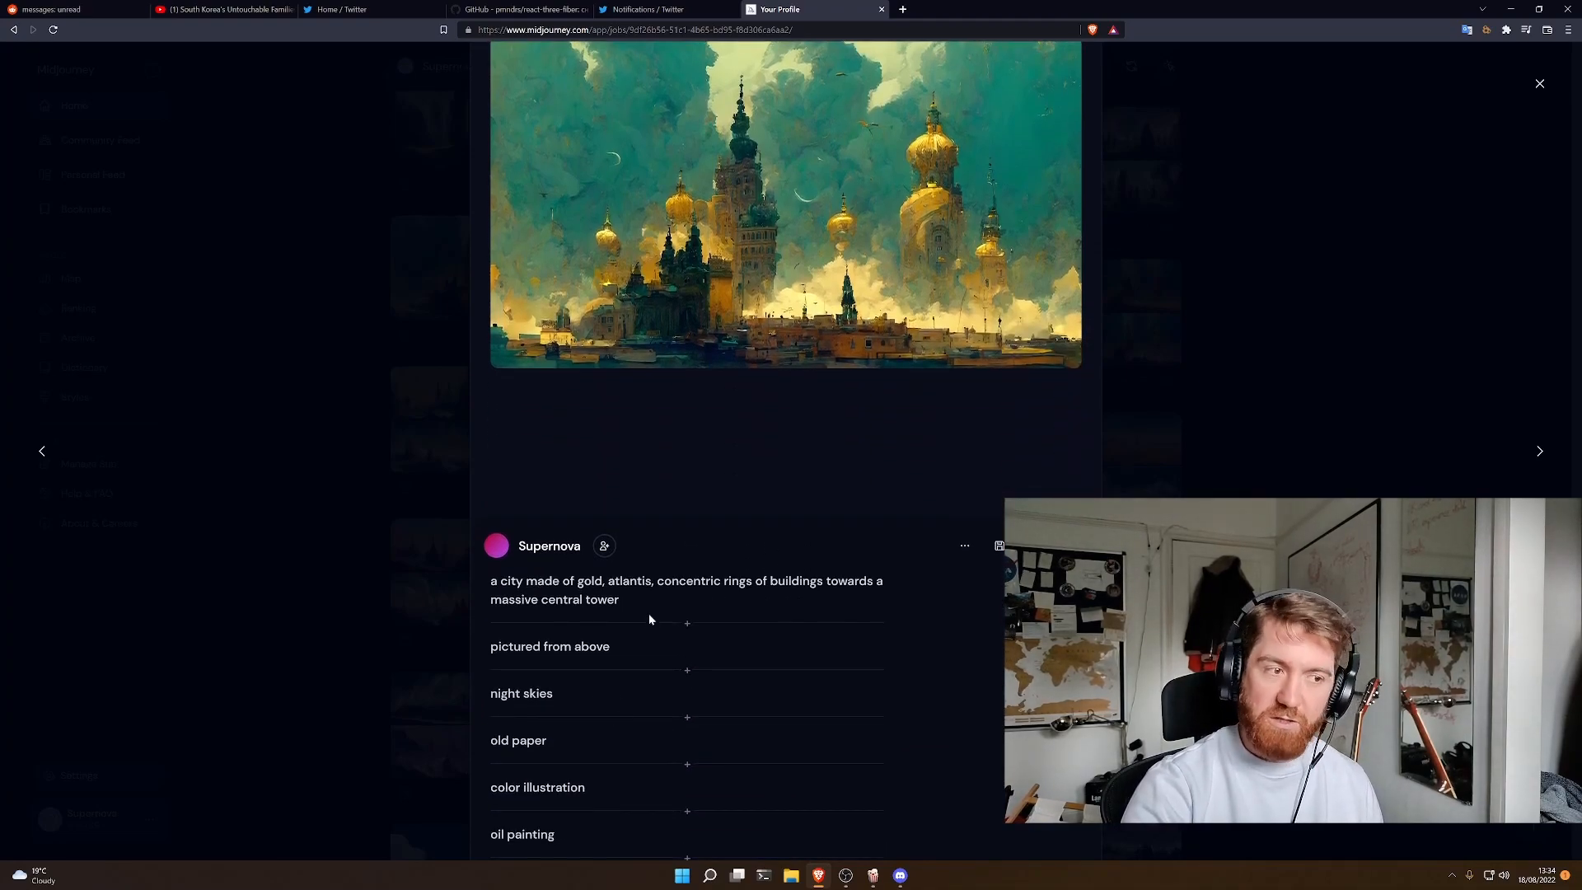
scroll(586, 661, down, 1)
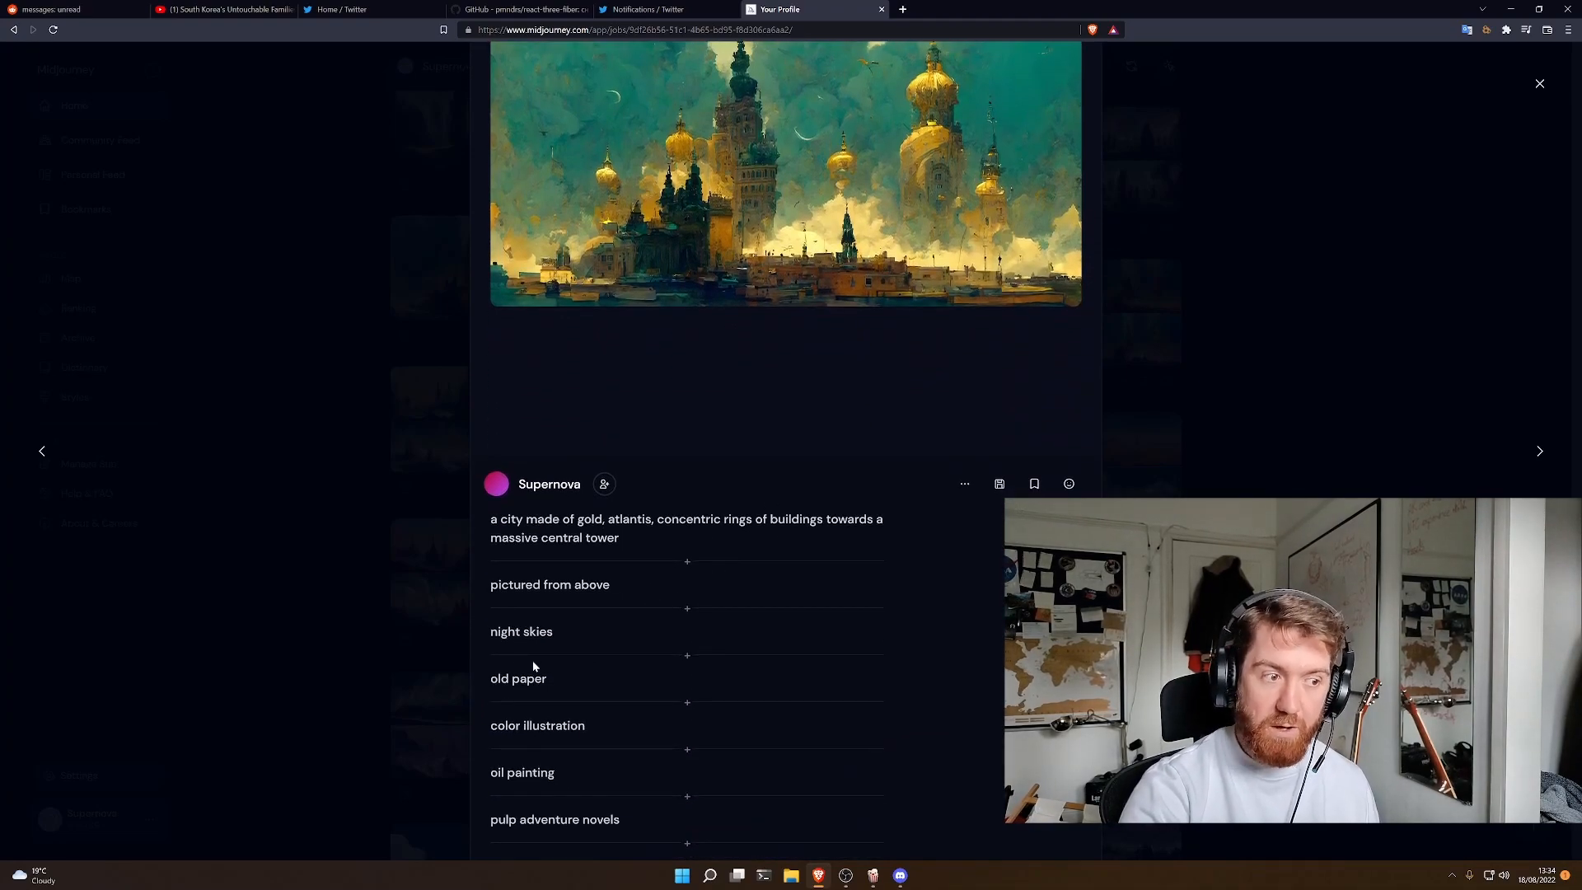
scroll(591, 736, down, 3)
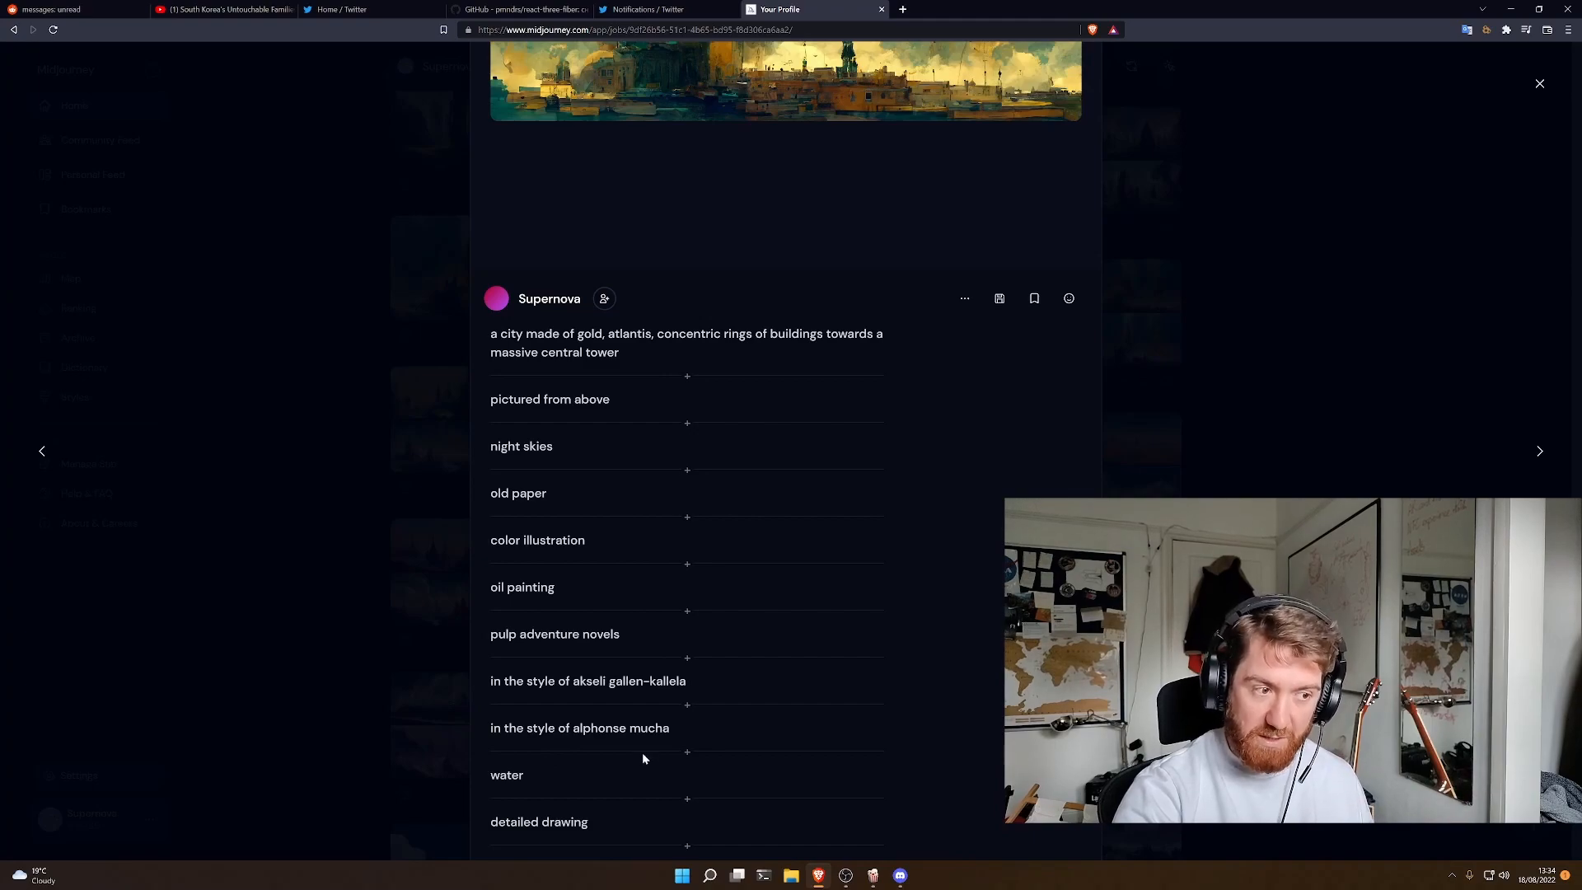
scroll(641, 753, down, 6)
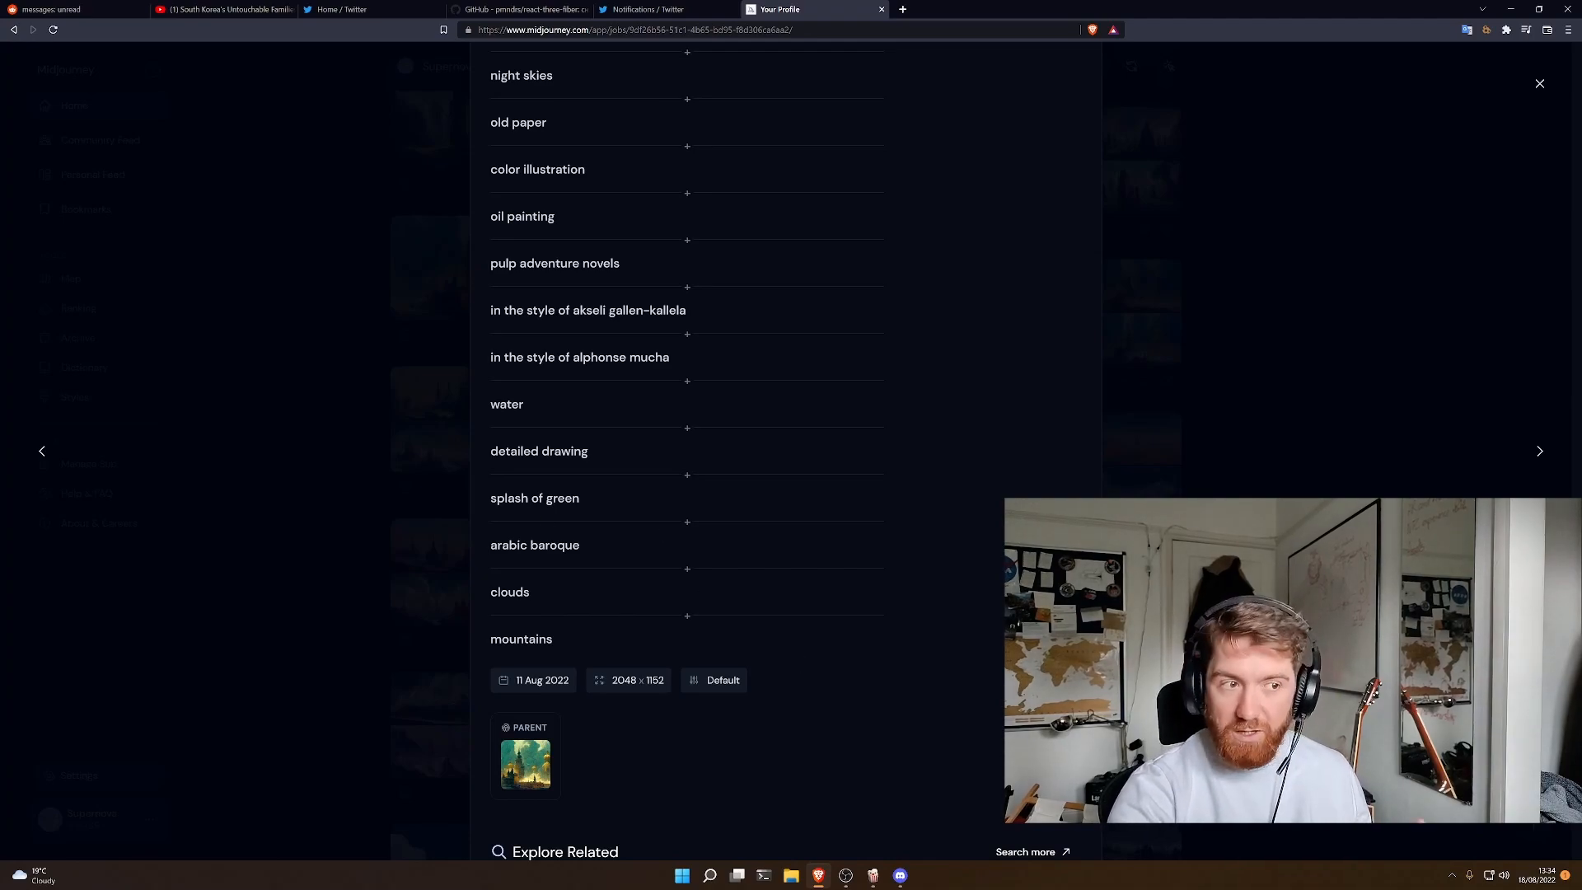
scroll(813, 675, up, 10)
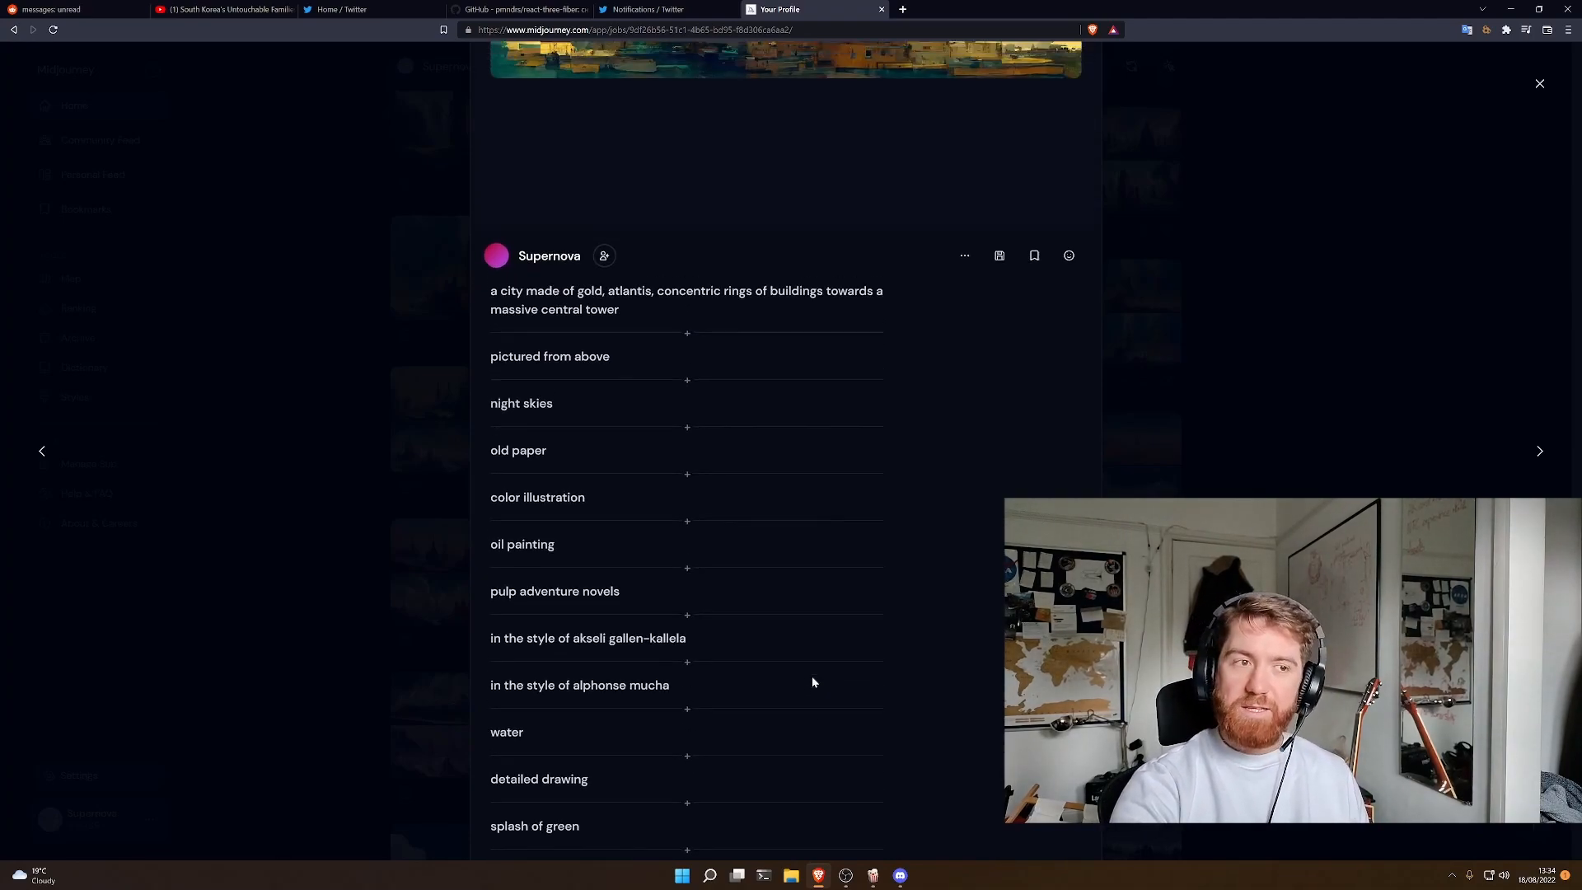
scroll(812, 676, up, 2)
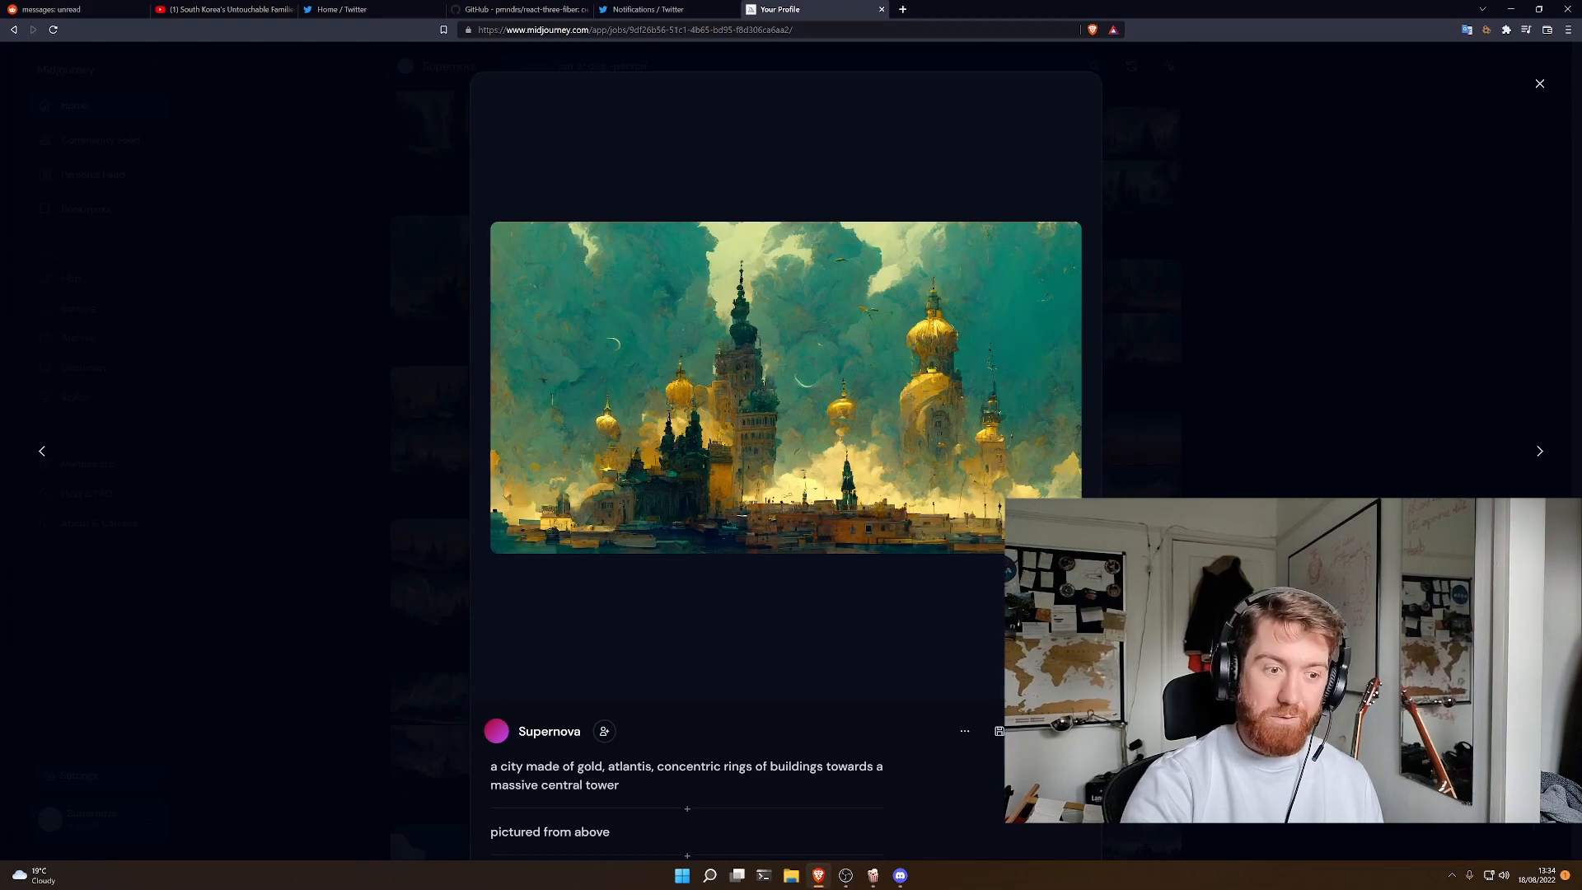
- Switch to Discord and open the newbies-46 channel of the Midjourney server to view its image generations
click(900, 875)
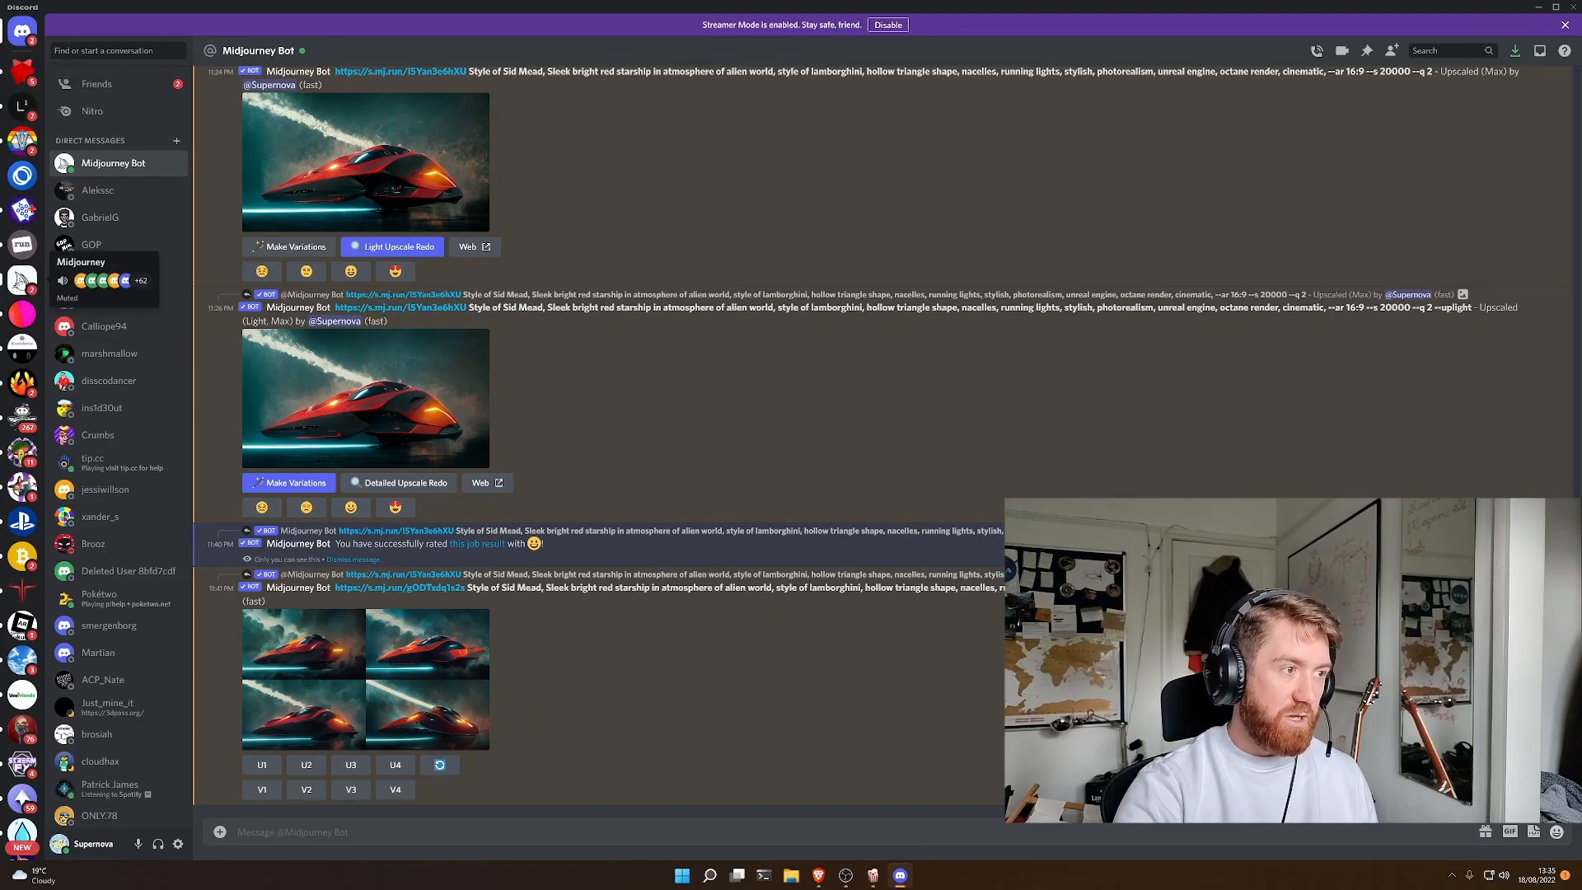
click(22, 280)
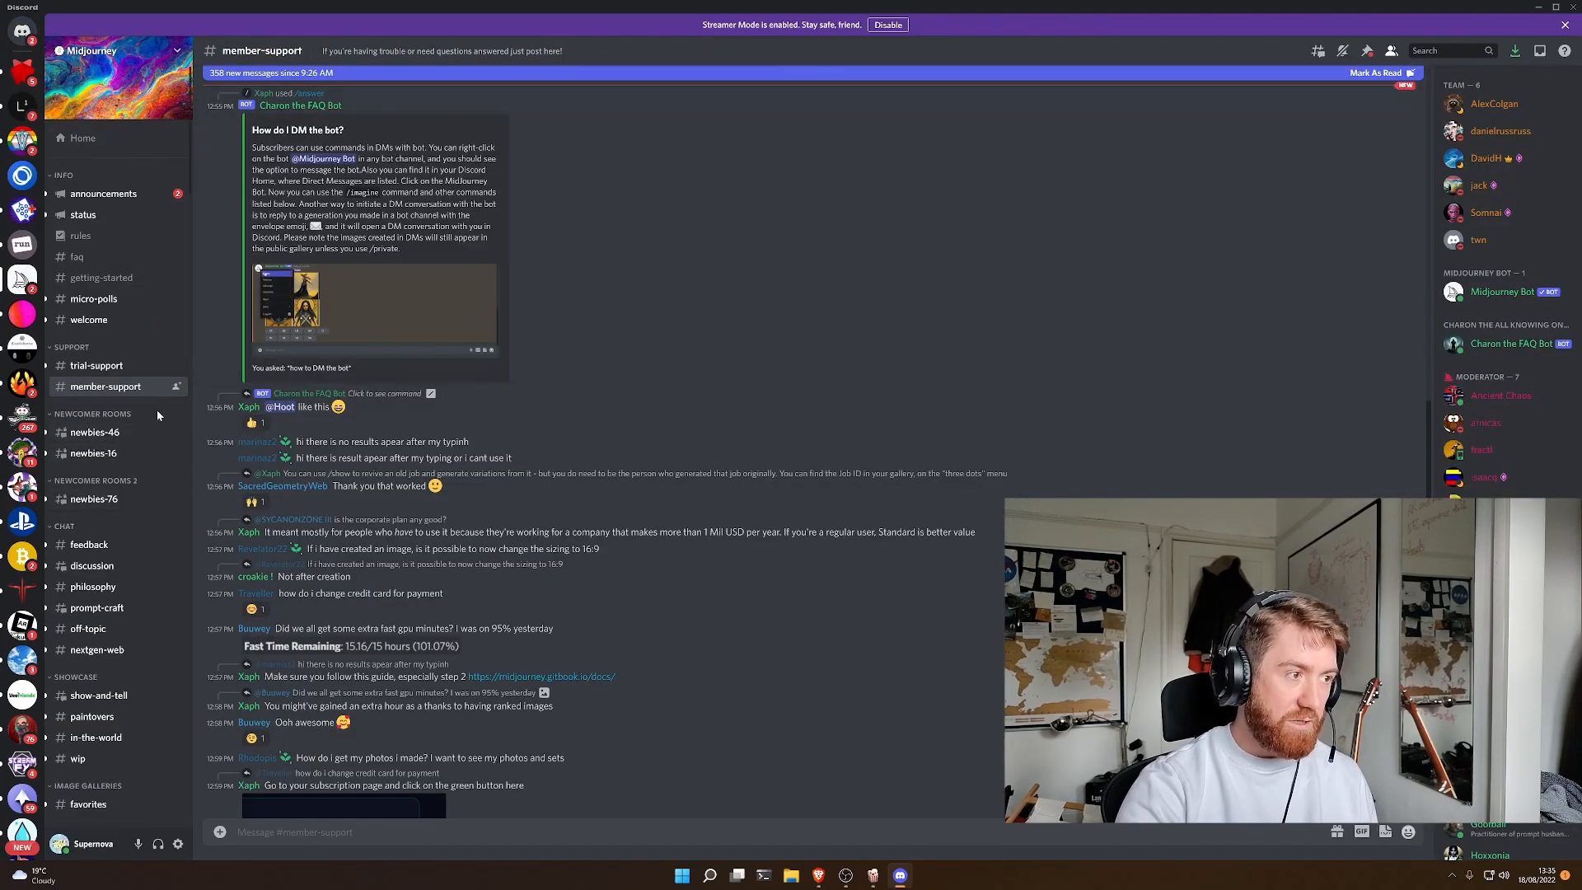
click(124, 434)
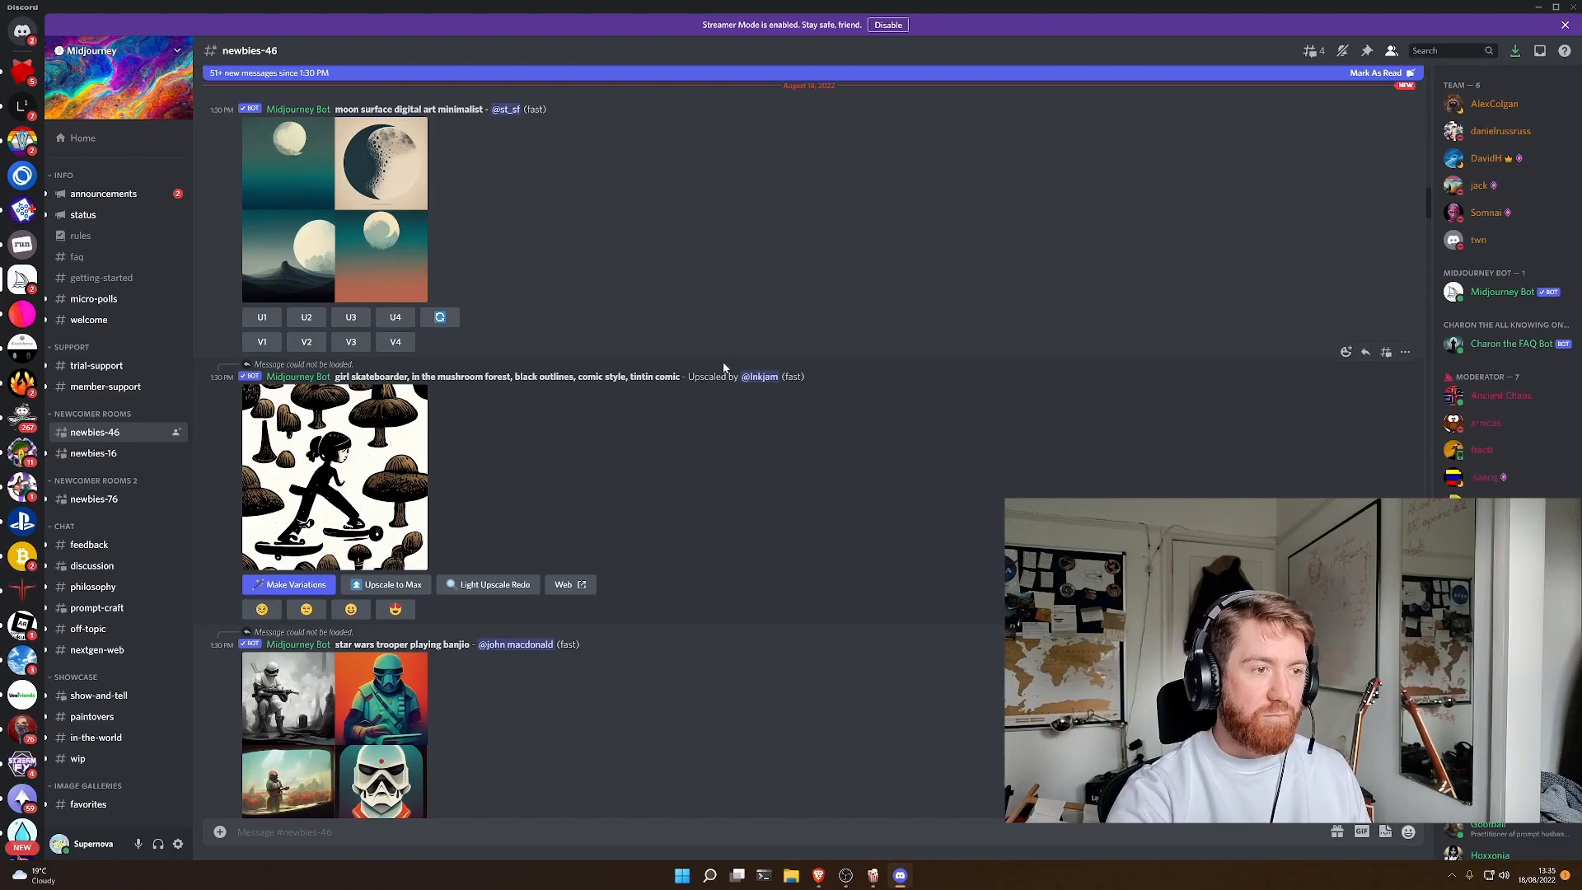
- Open the server's prompt-craft channel and read back through its earlier messages on how prompts are written
scroll(116, 652, down, 5)
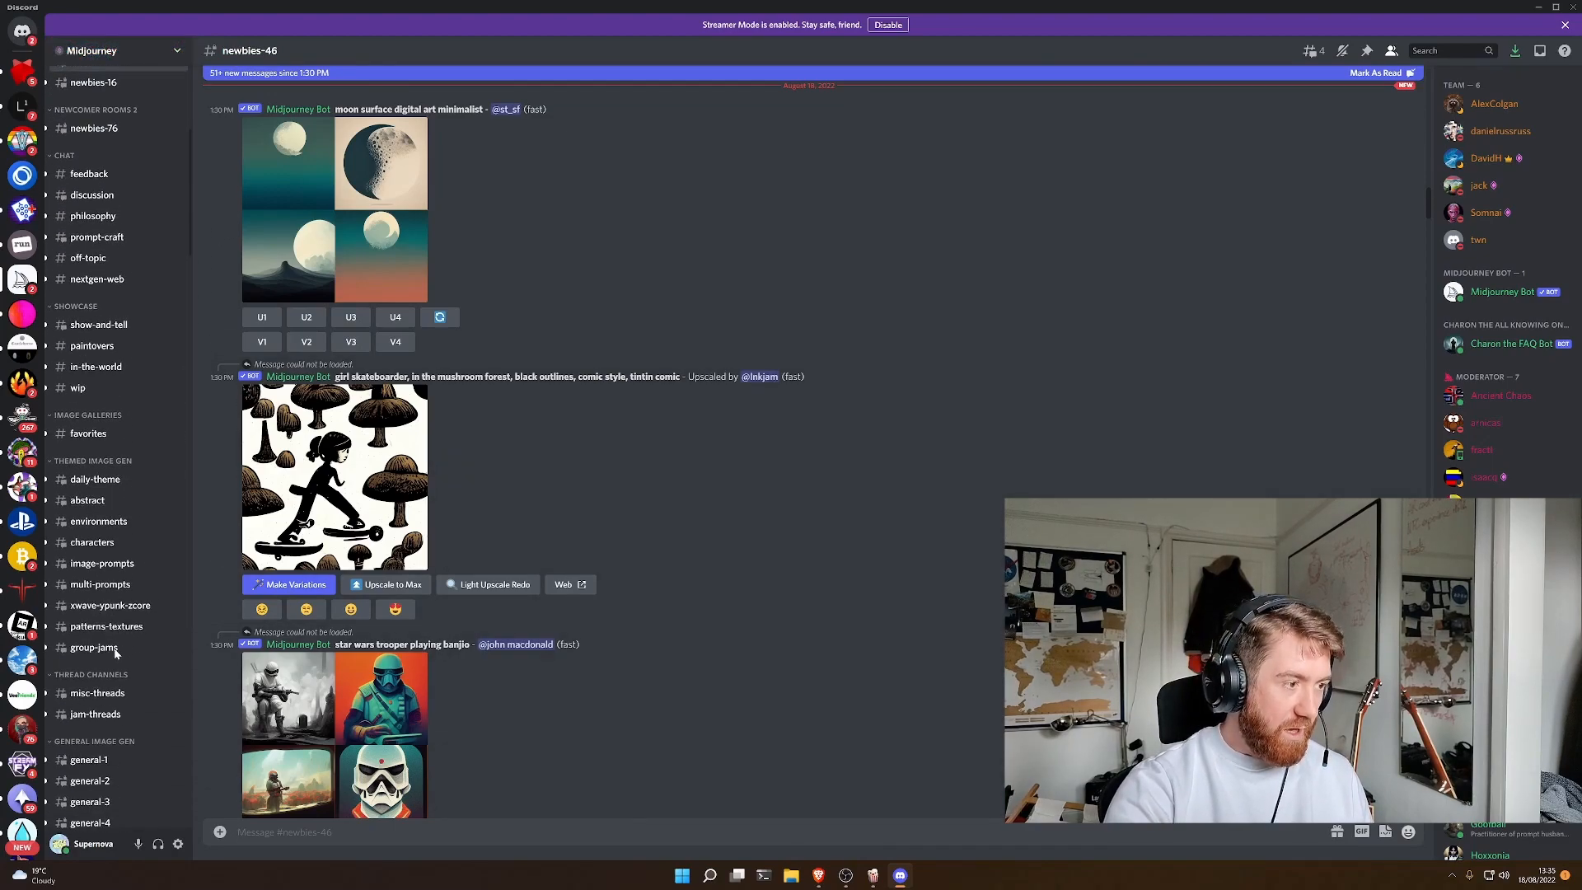
mouse_move(128, 695)
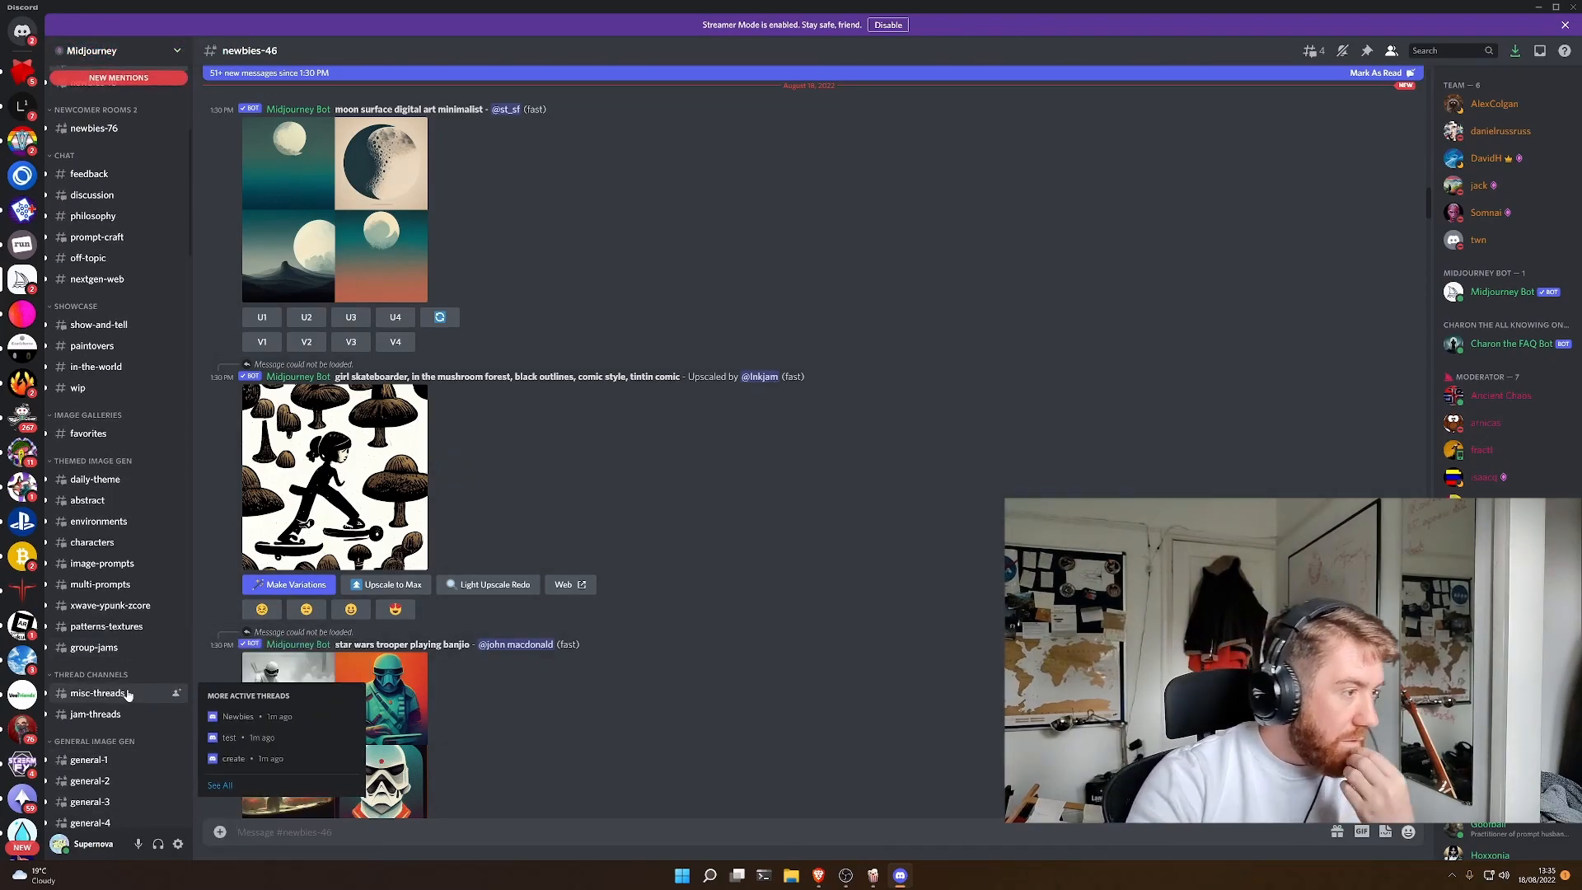
click(129, 239)
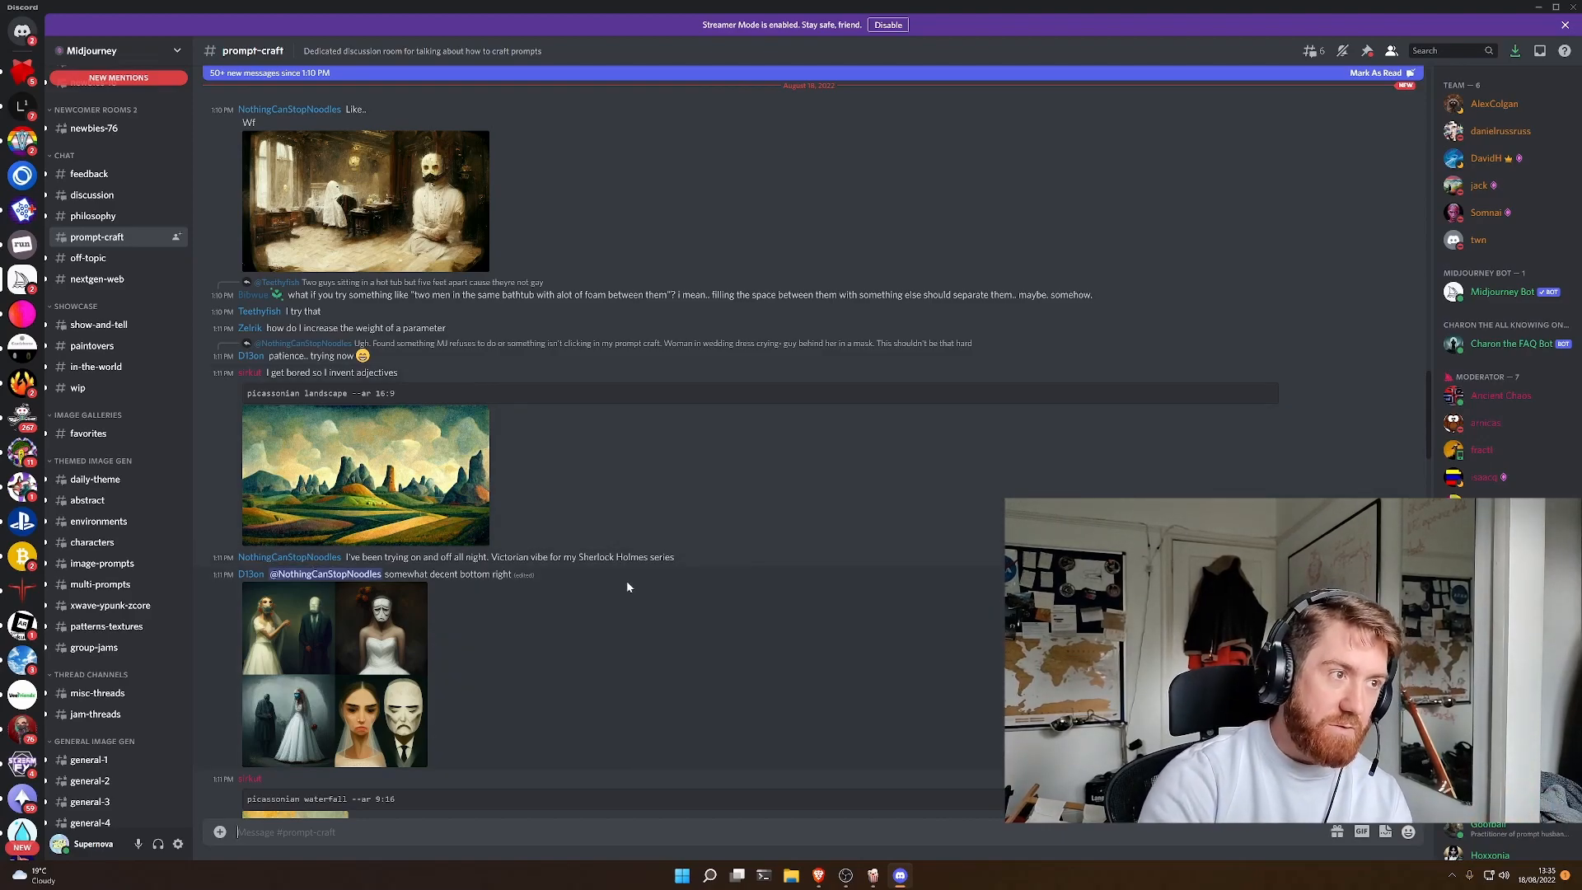
scroll(626, 583, up, 6)
scroll(626, 585, up, 6)
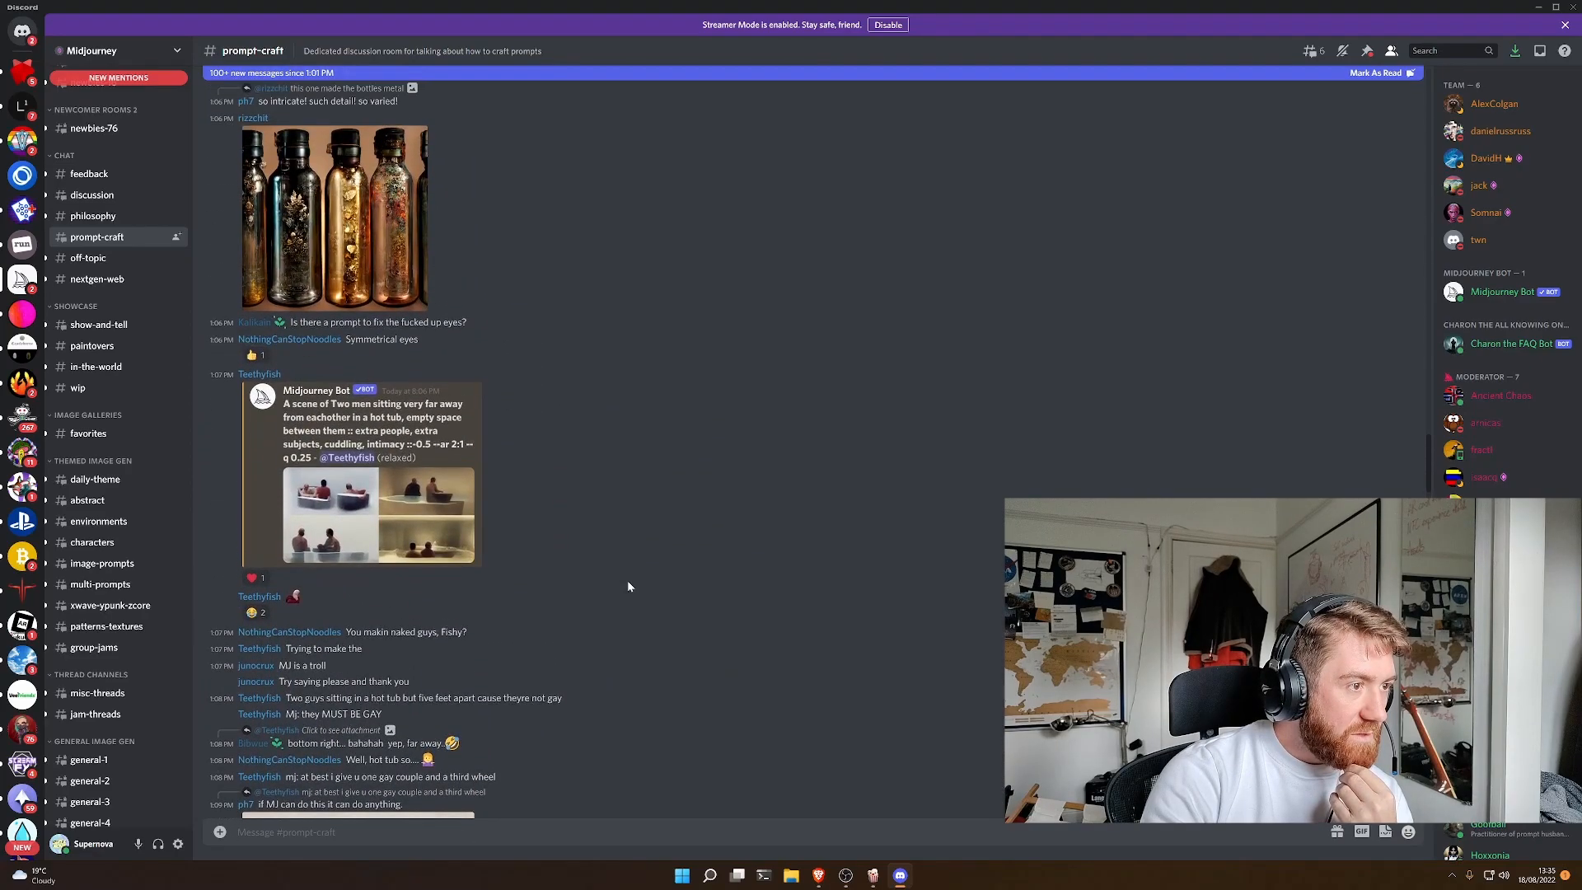
scroll(628, 586, up, 5)
scroll(631, 589, up, 2)
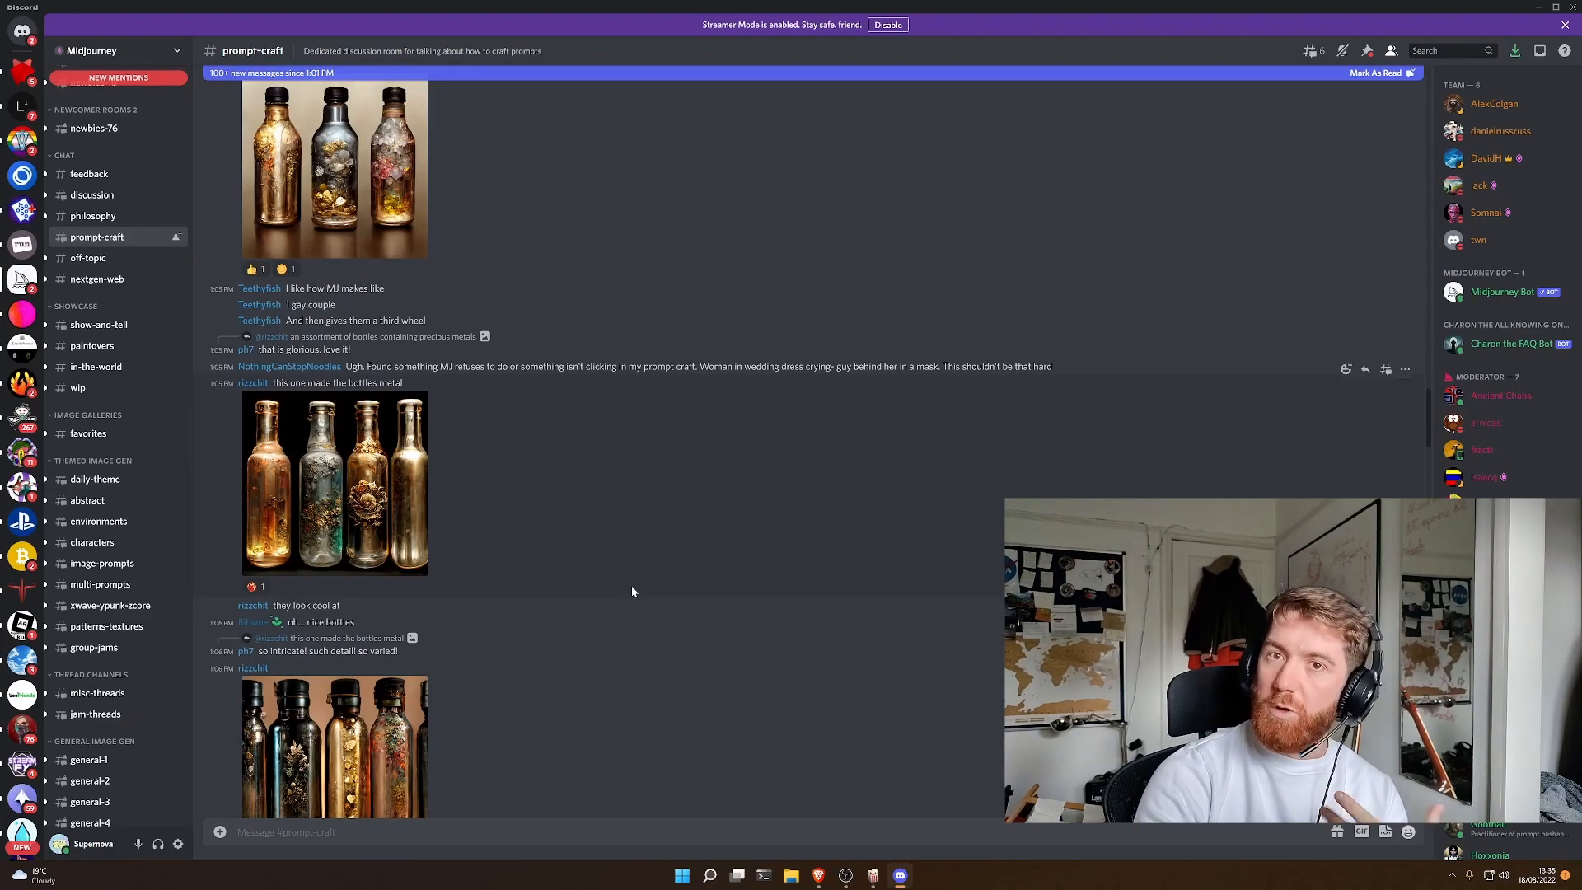
scroll(625, 587, up, 6)
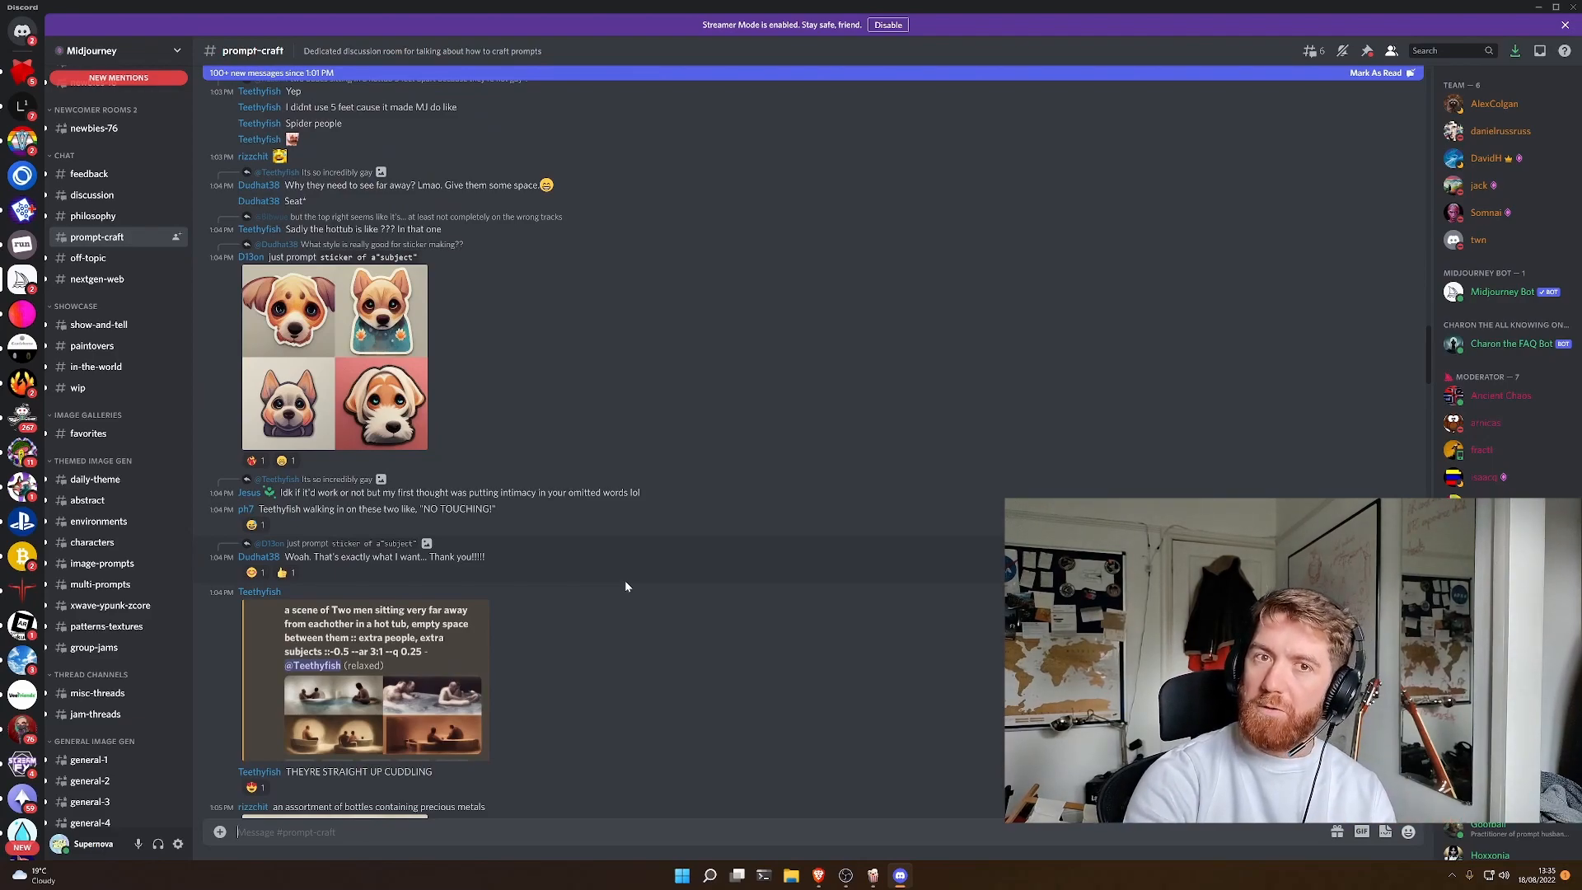
scroll(625, 580, up, 7)
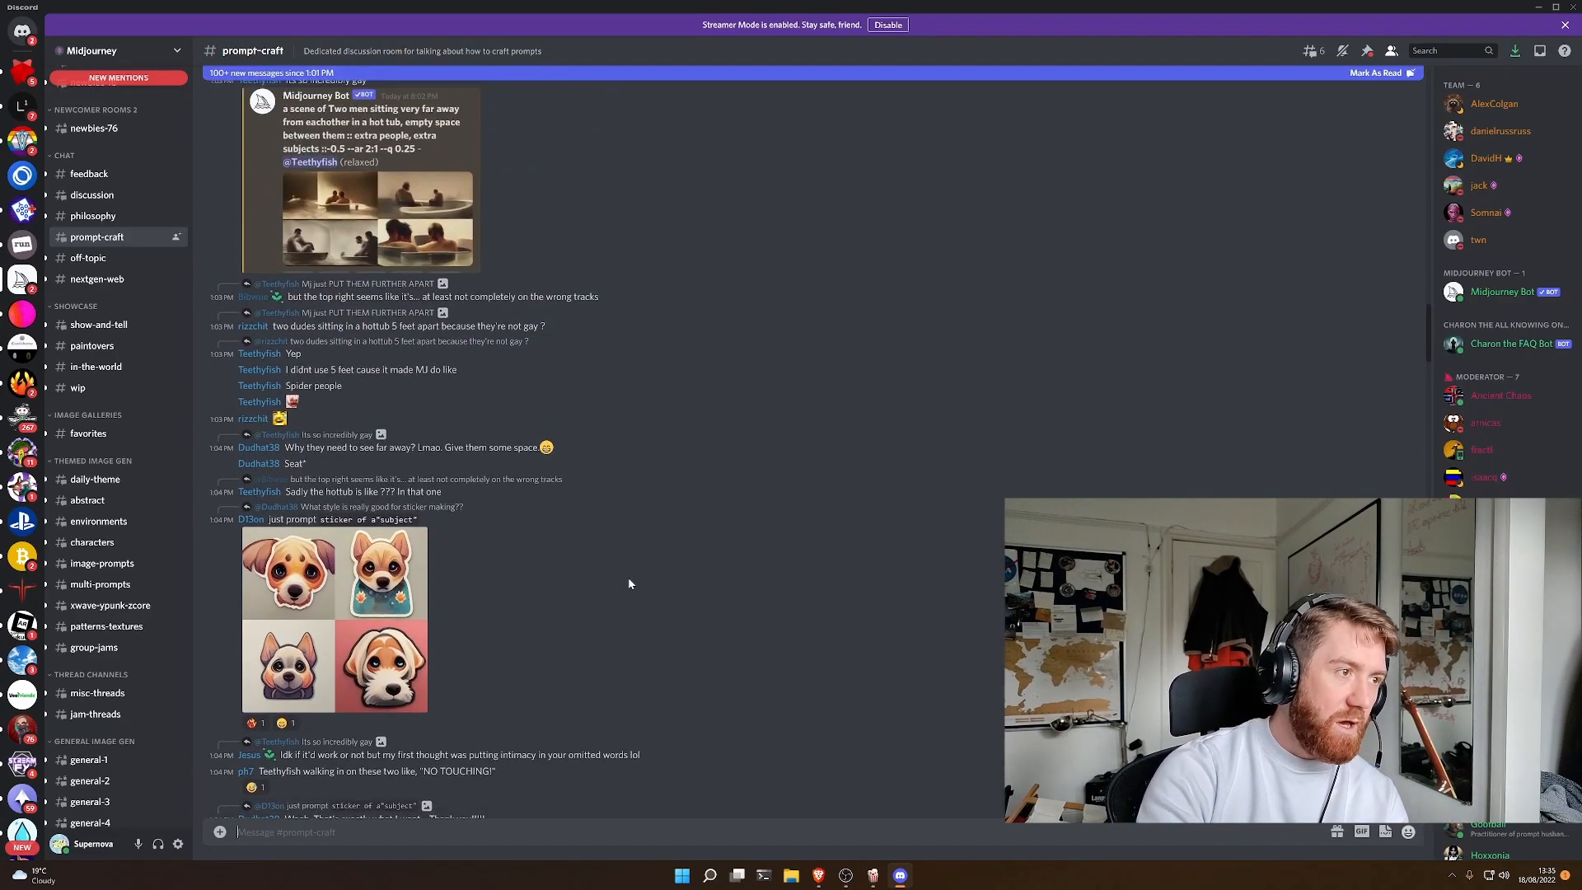
scroll(629, 583, up, 15)
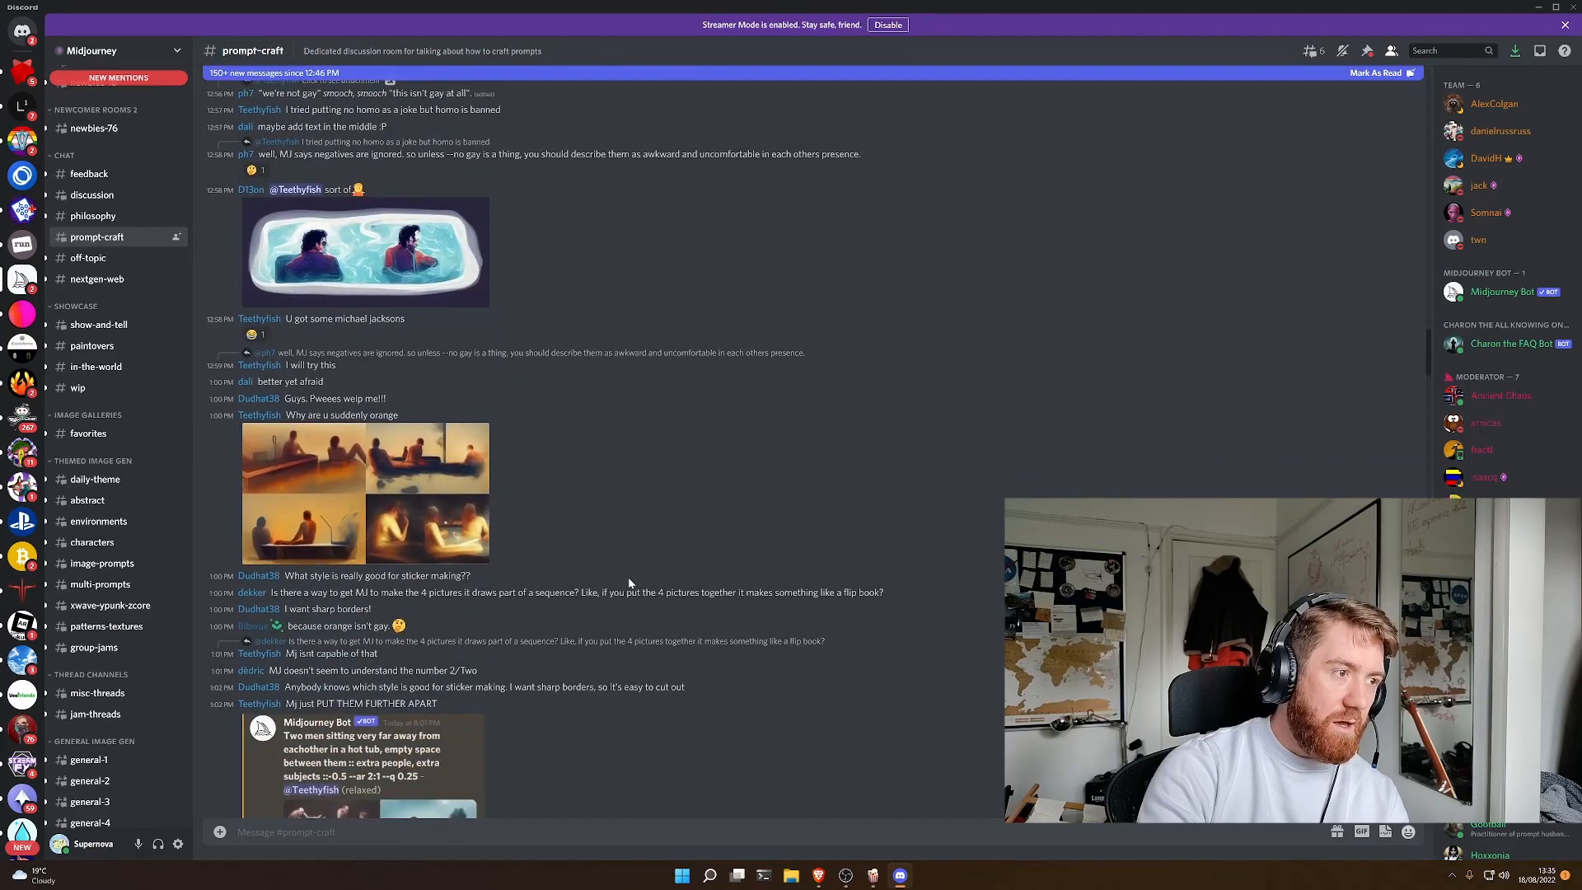
- Read further back in the prompt-craft channel to the messages about the hot tub and food blender prompts
scroll(629, 582, up, 4)
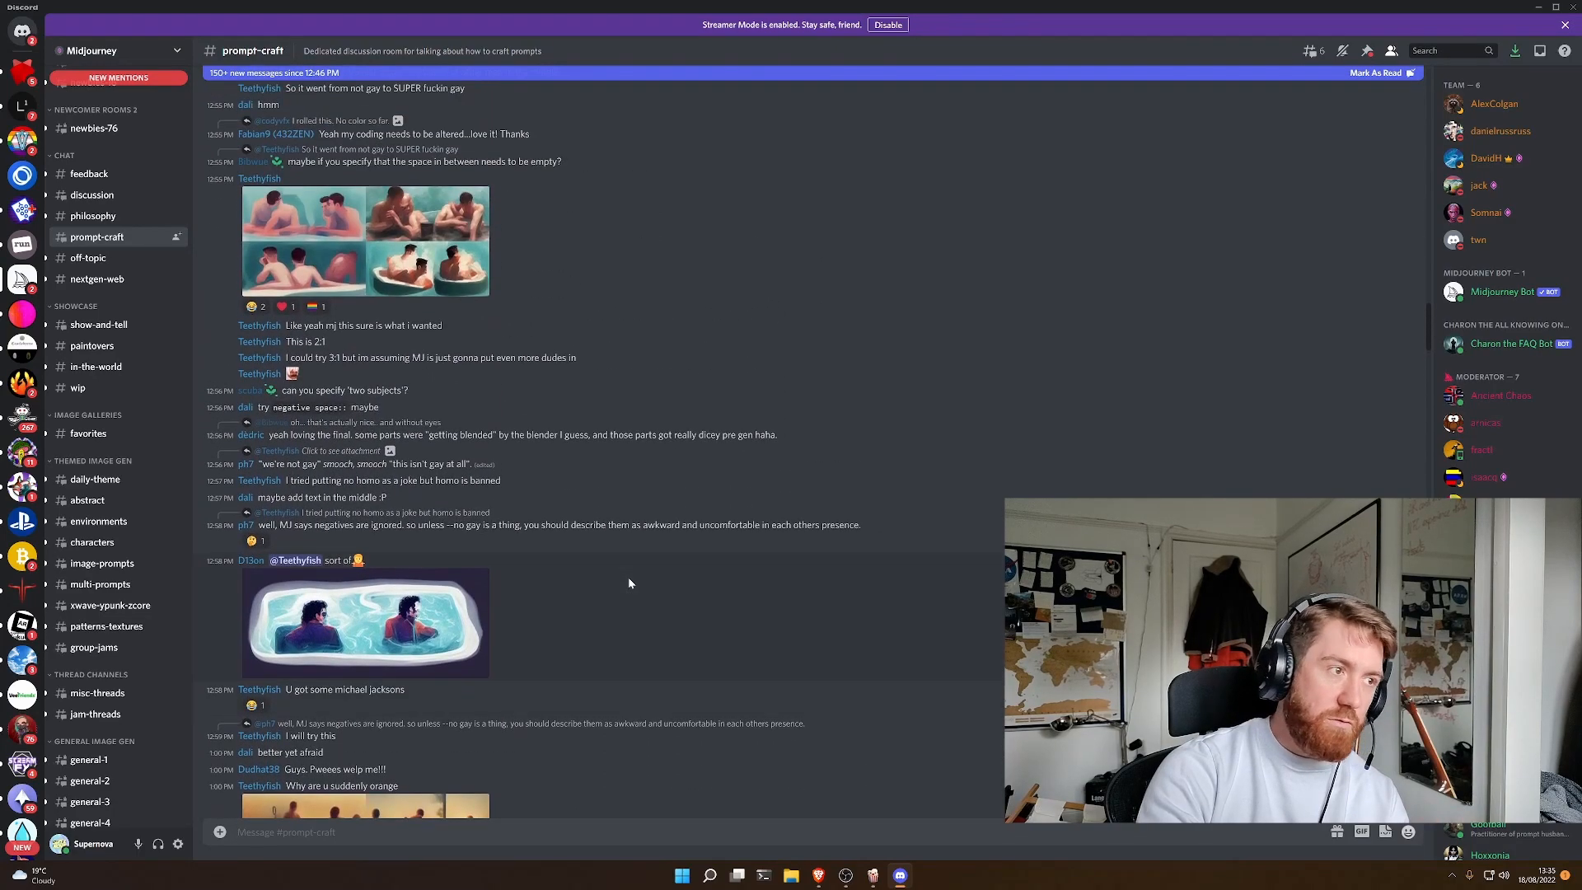
scroll(629, 582, up, 6)
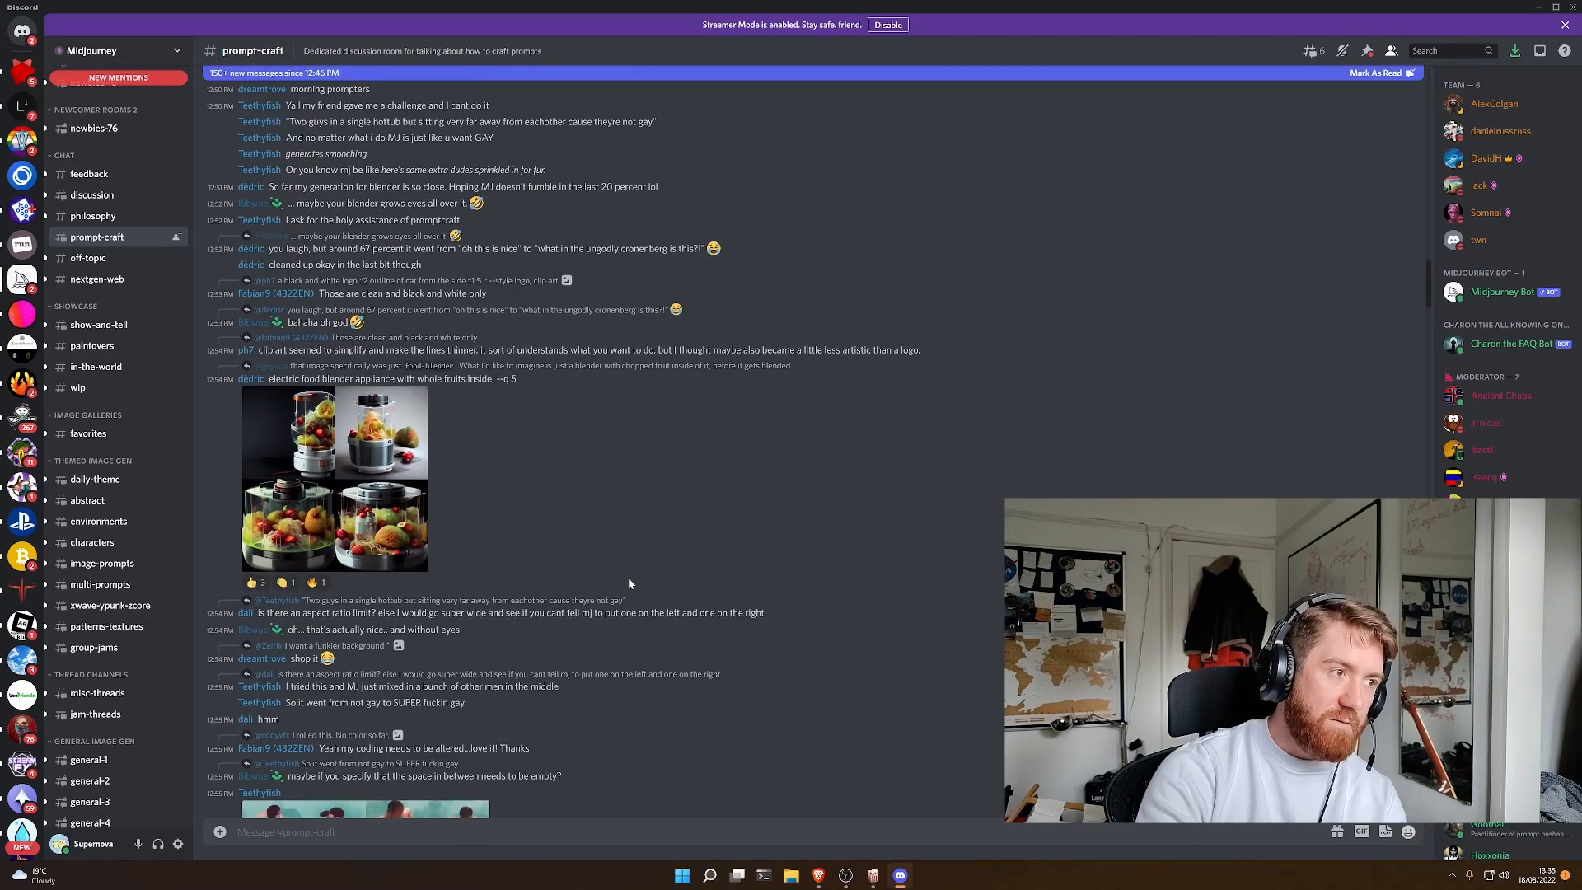
- In the Midjourney Bot direct messages, begin an /imagine prompt with "A great plain, full of adventures and mystery."
click(22, 31)
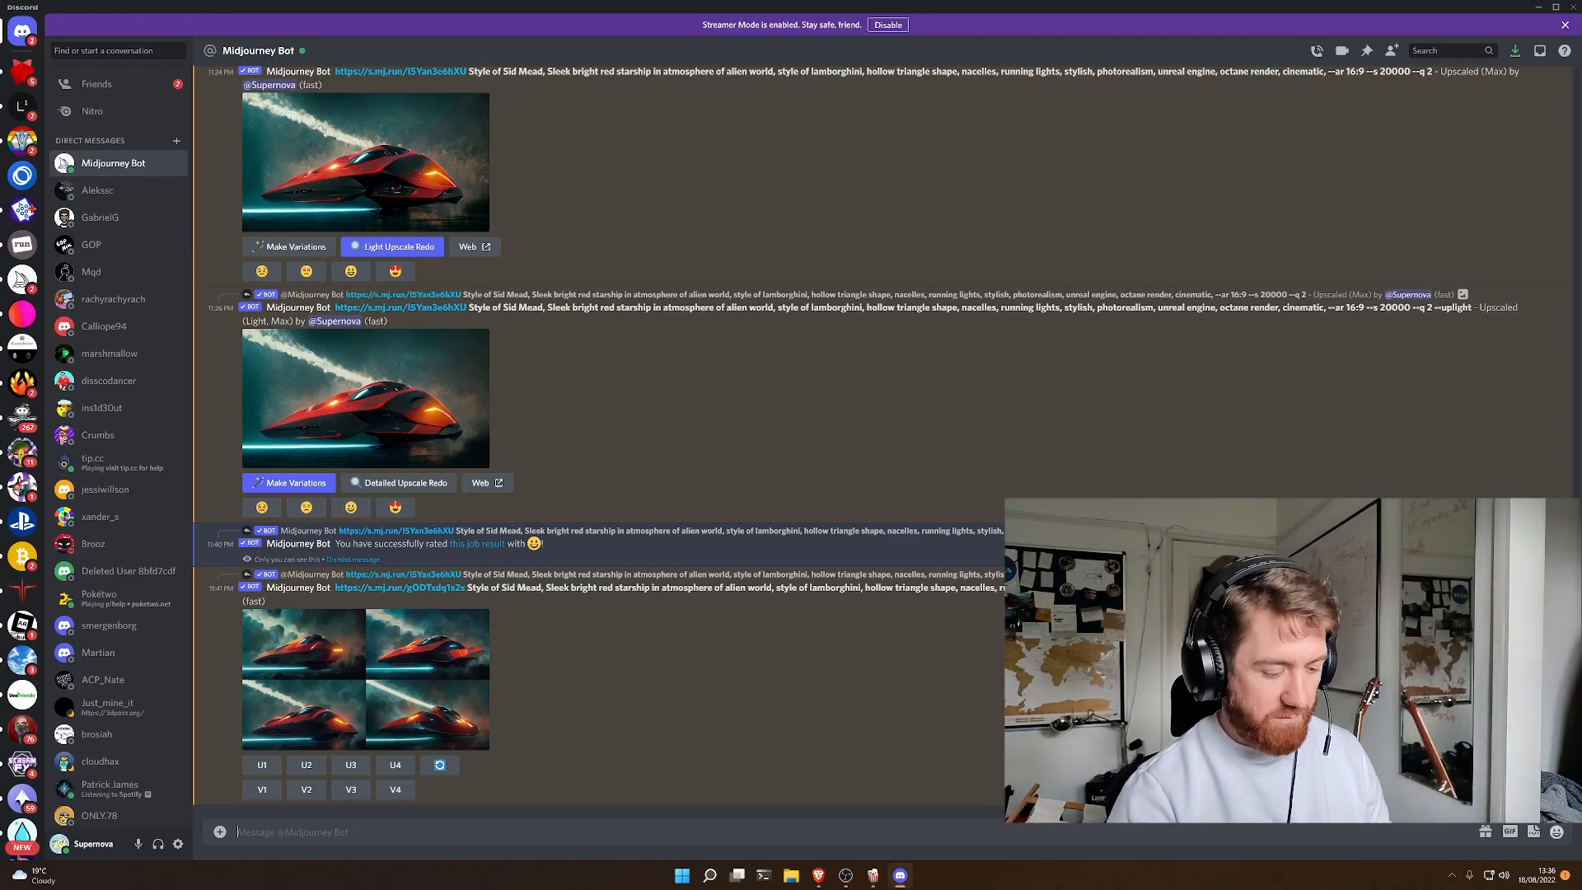
text(/)
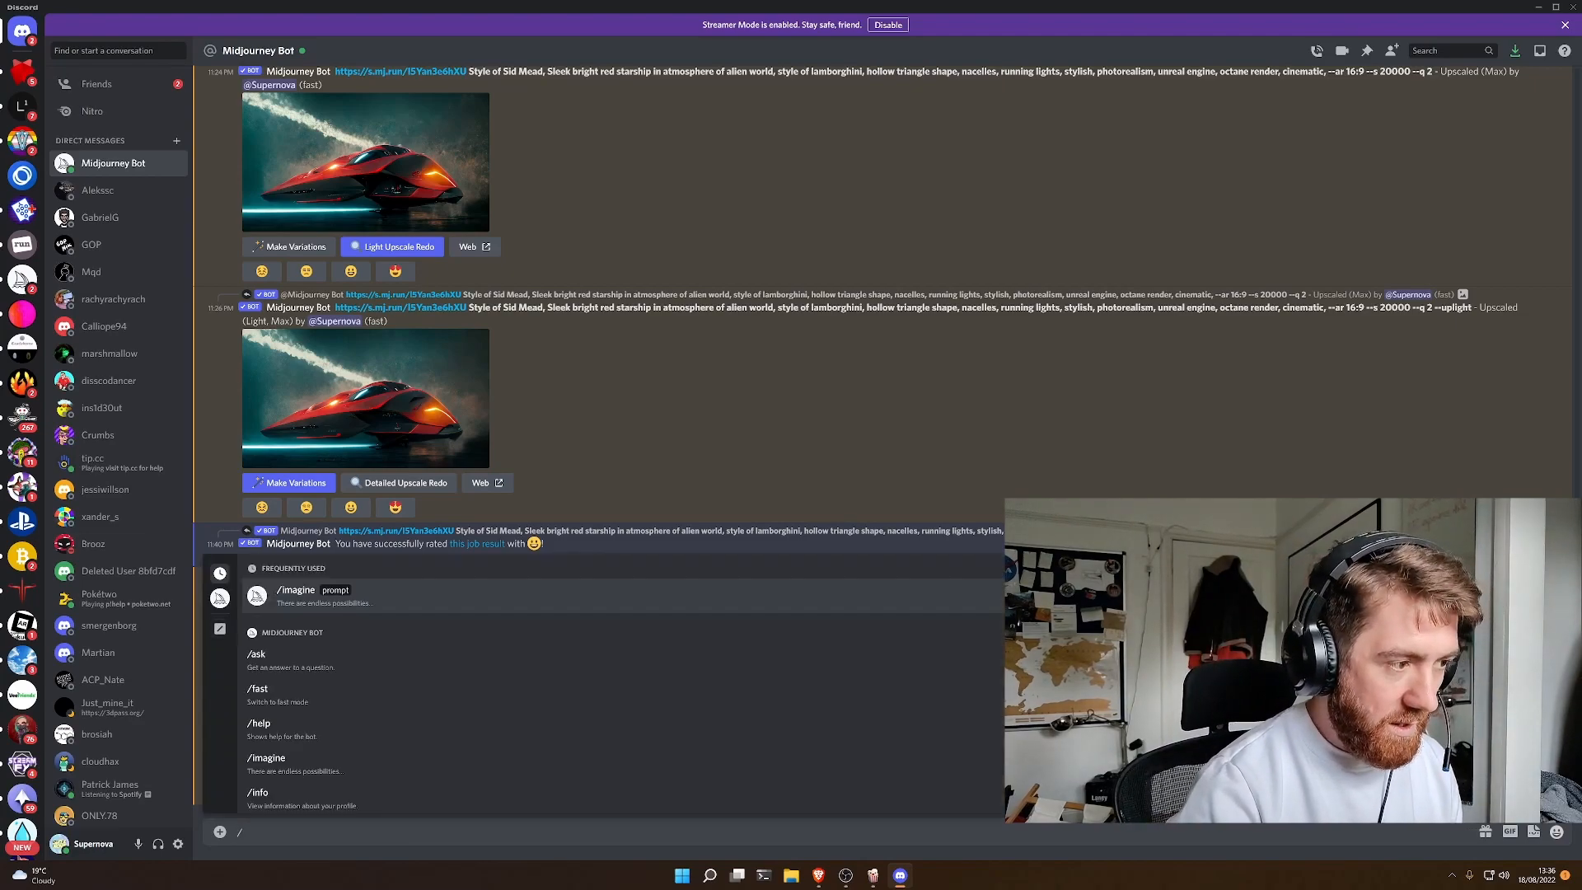
text(imagine)
key(Tab)
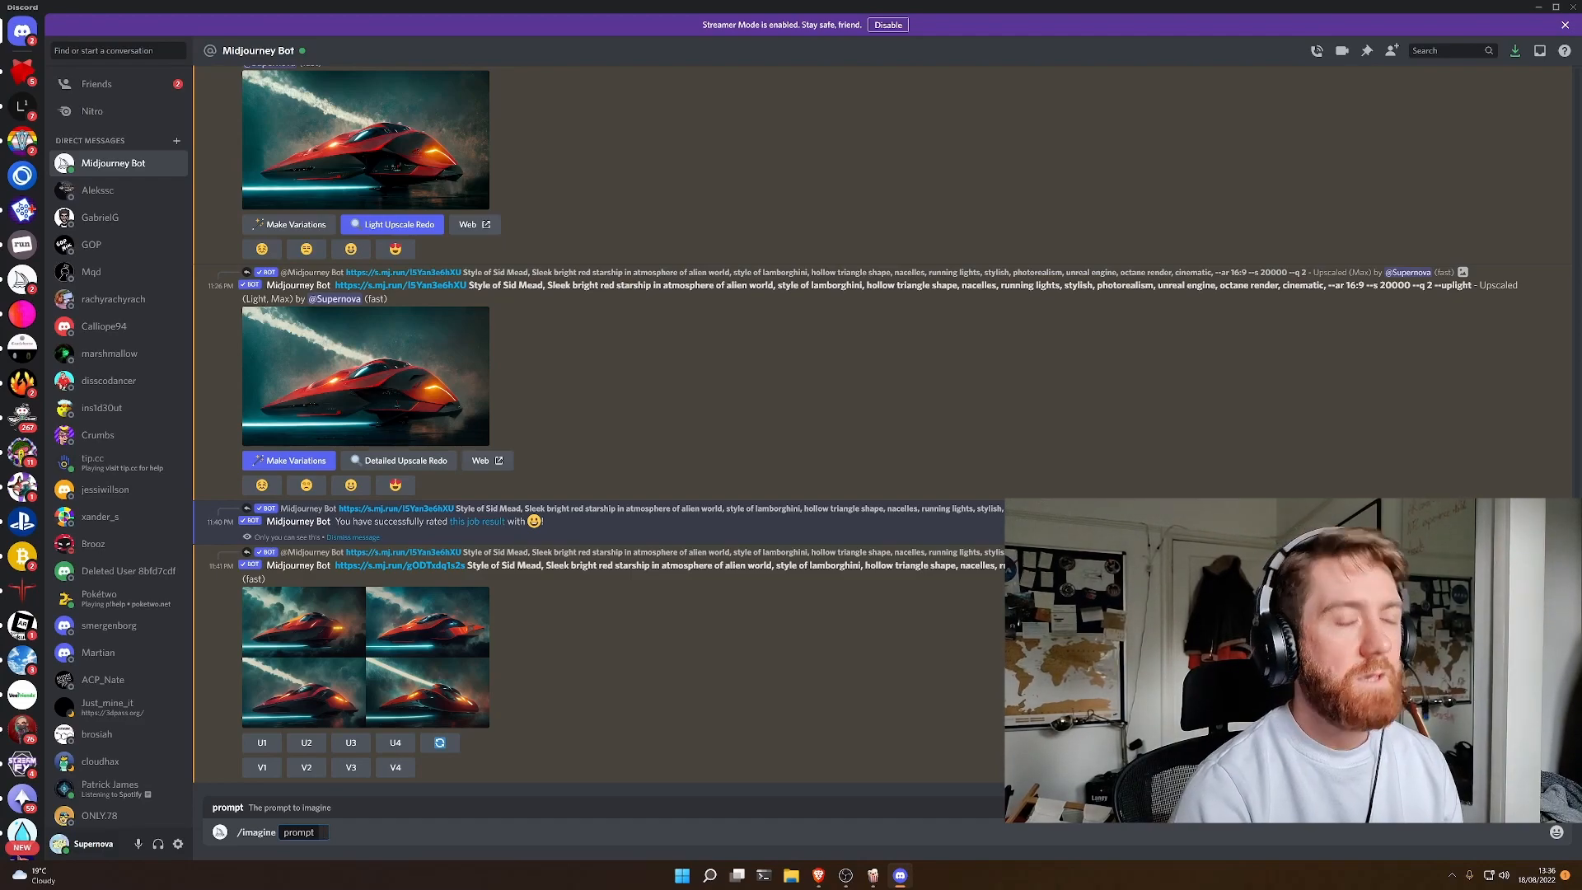
text(A great plan)
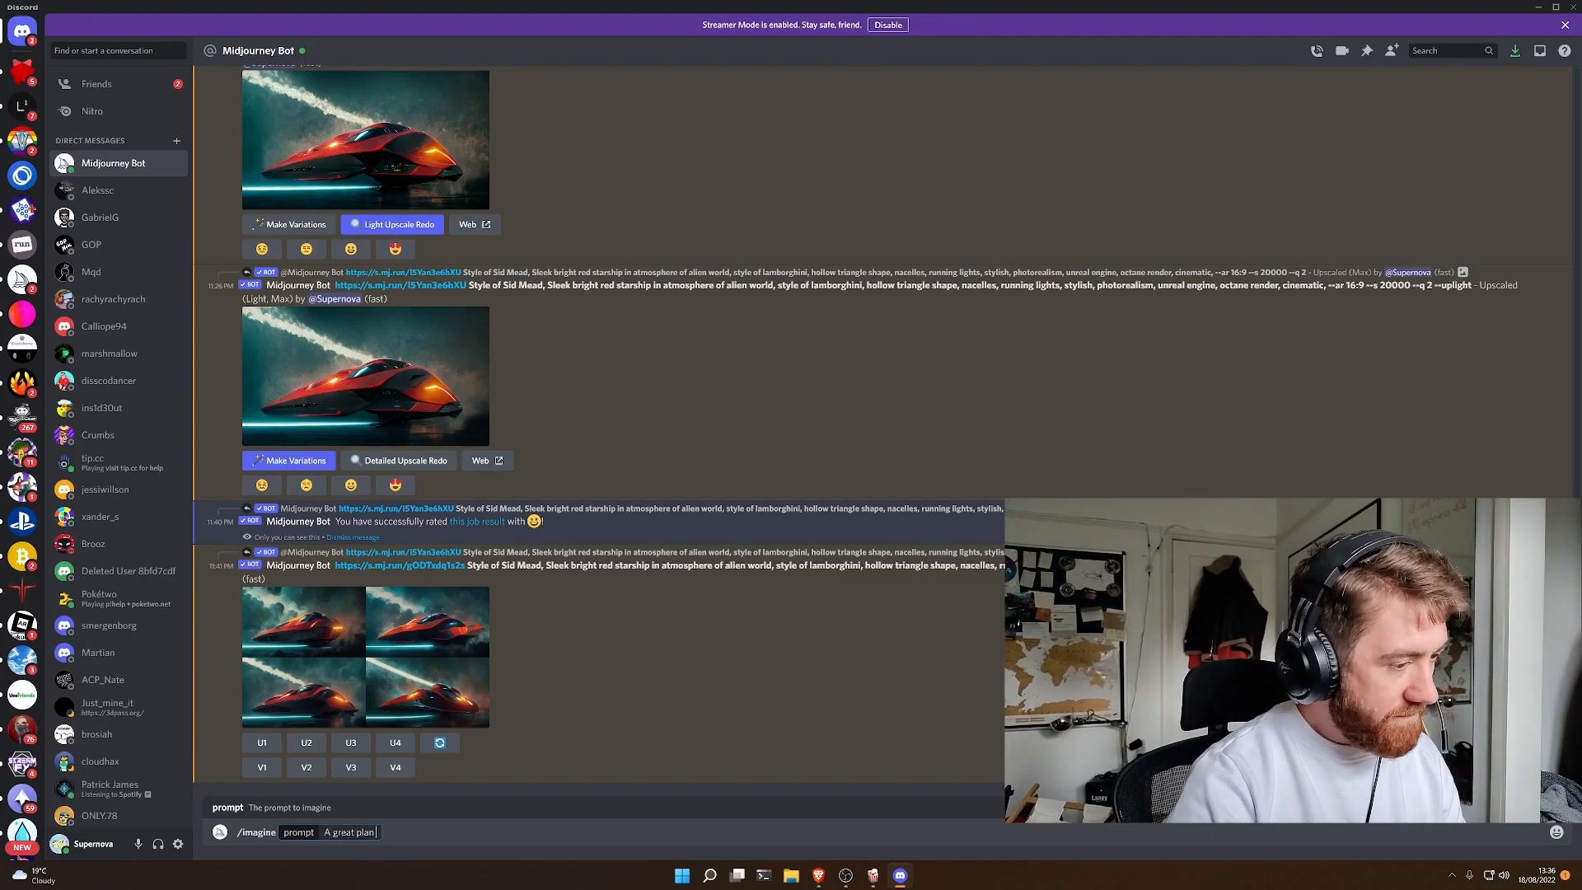
key(BackSpace)
text(in,)
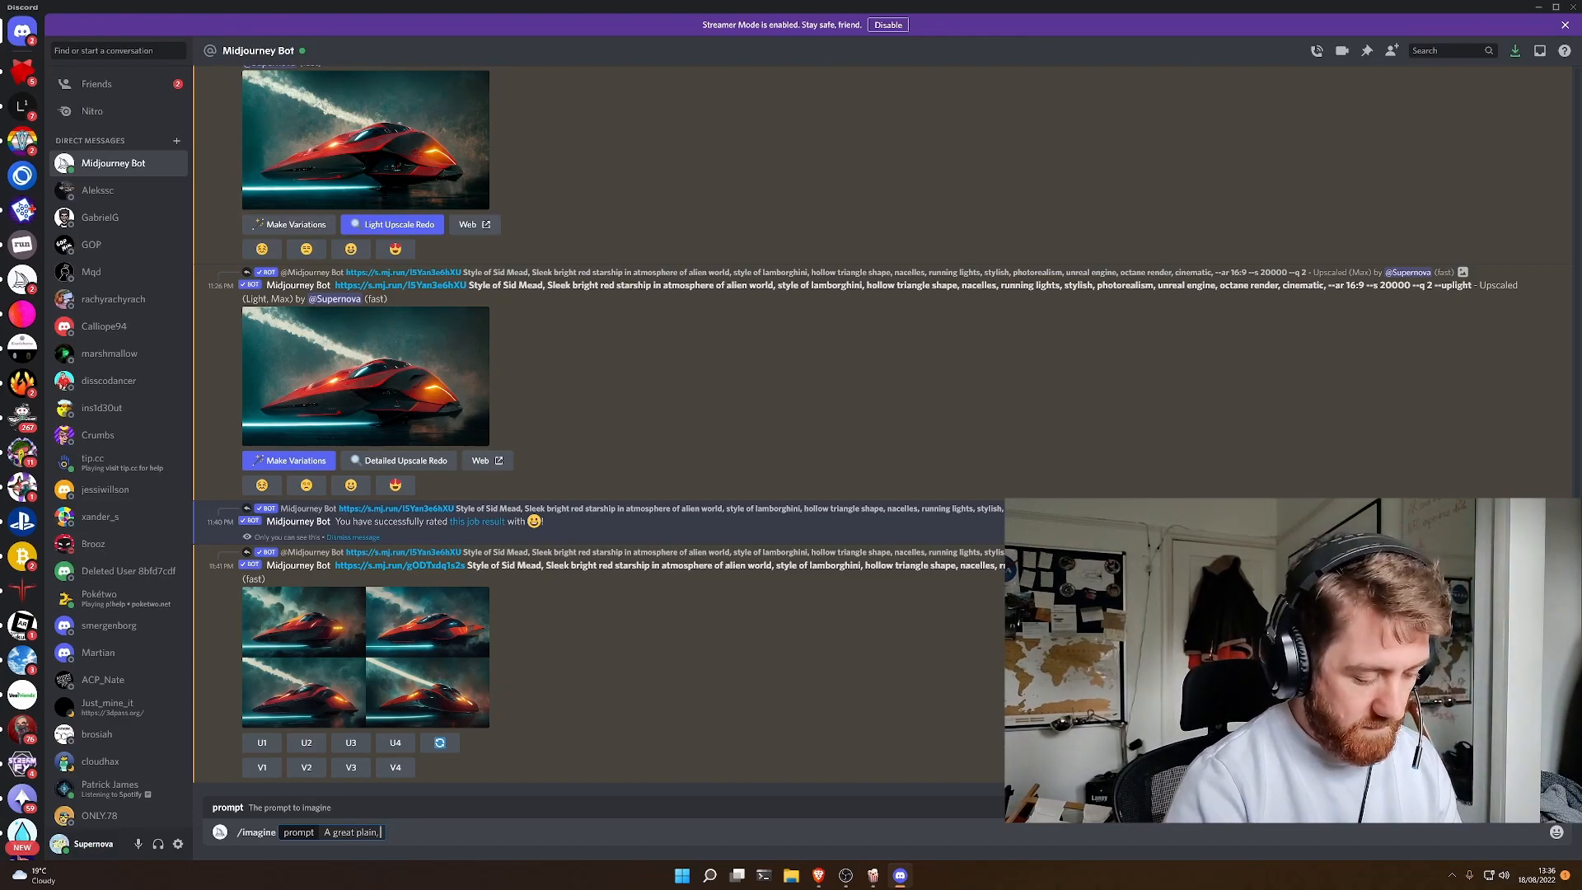
text( full of adventures and )
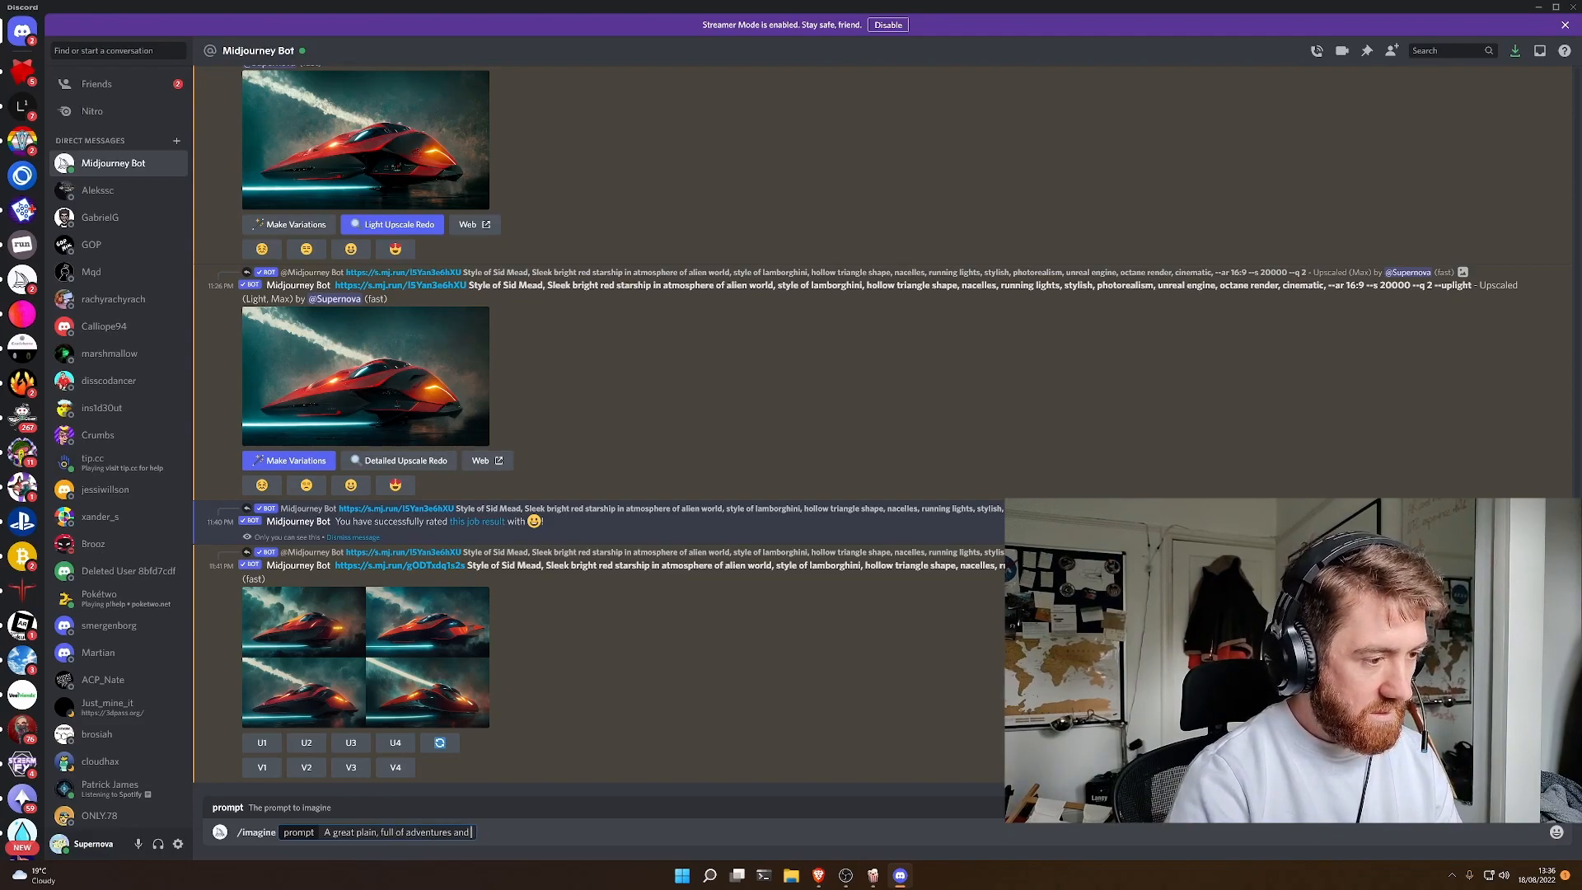
text(mystery.)
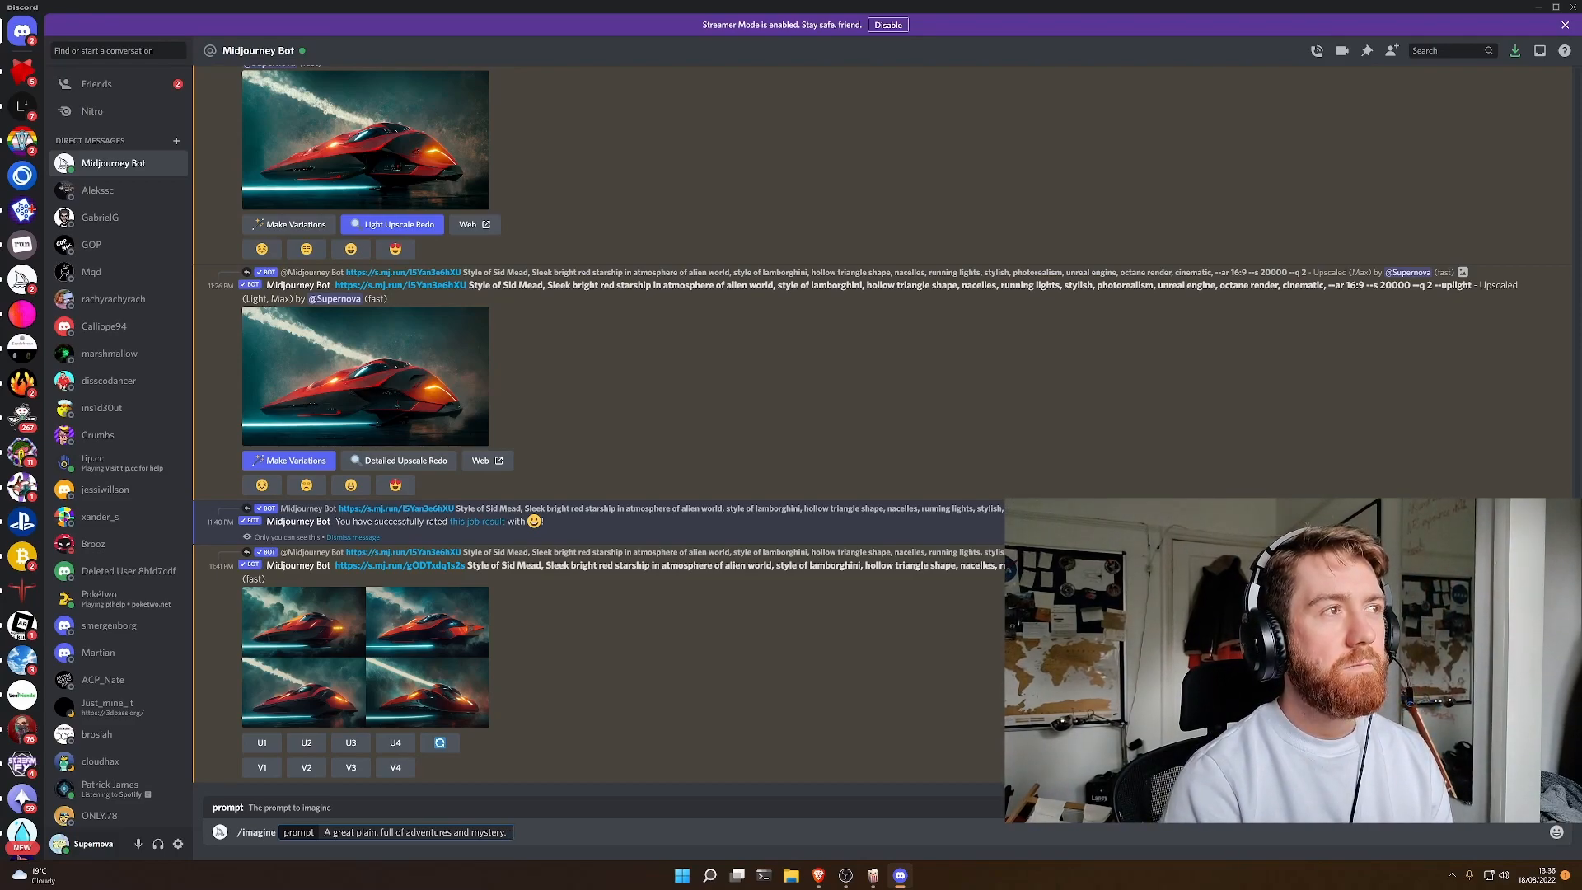
- Continue the prompt with the sentence "There are challenges, secrets and hidden areas to explore."
text(Ther)
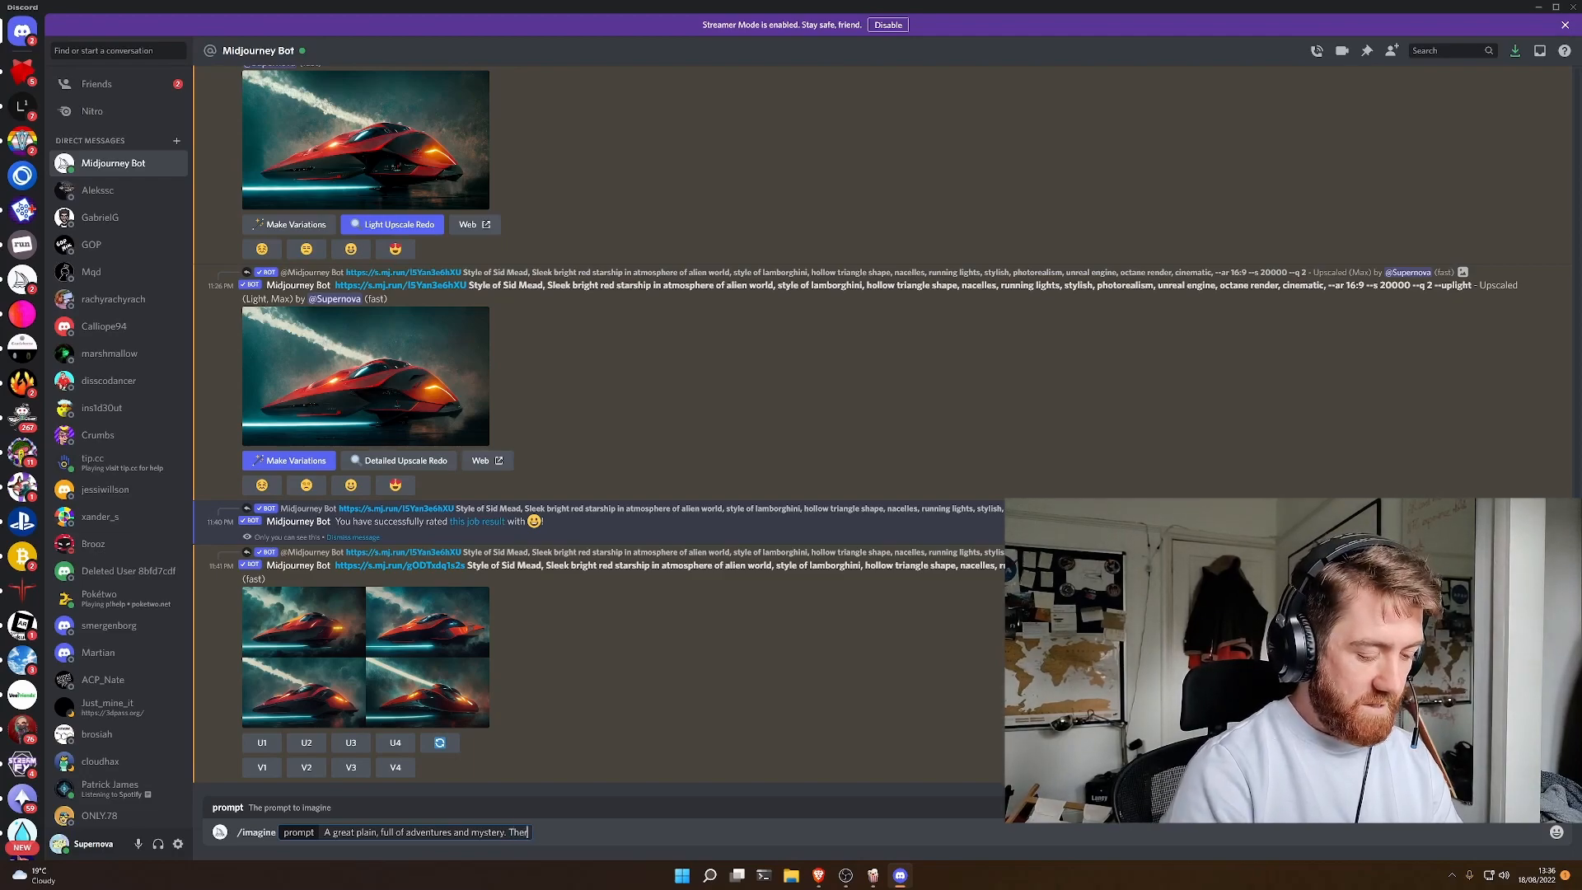
text(e are chal)
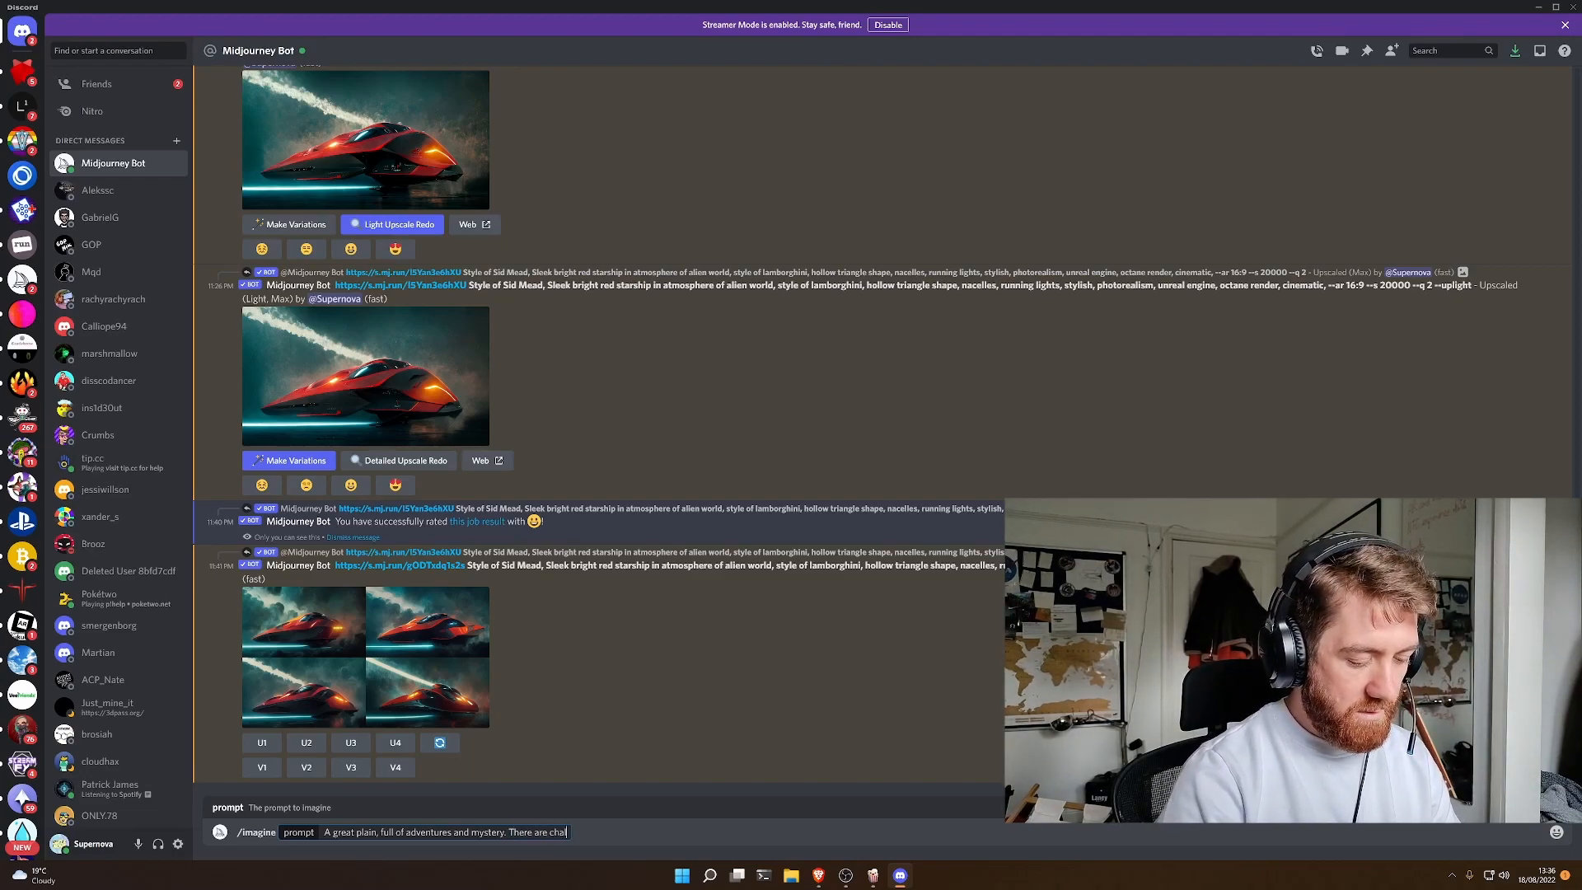
text(lenges, )
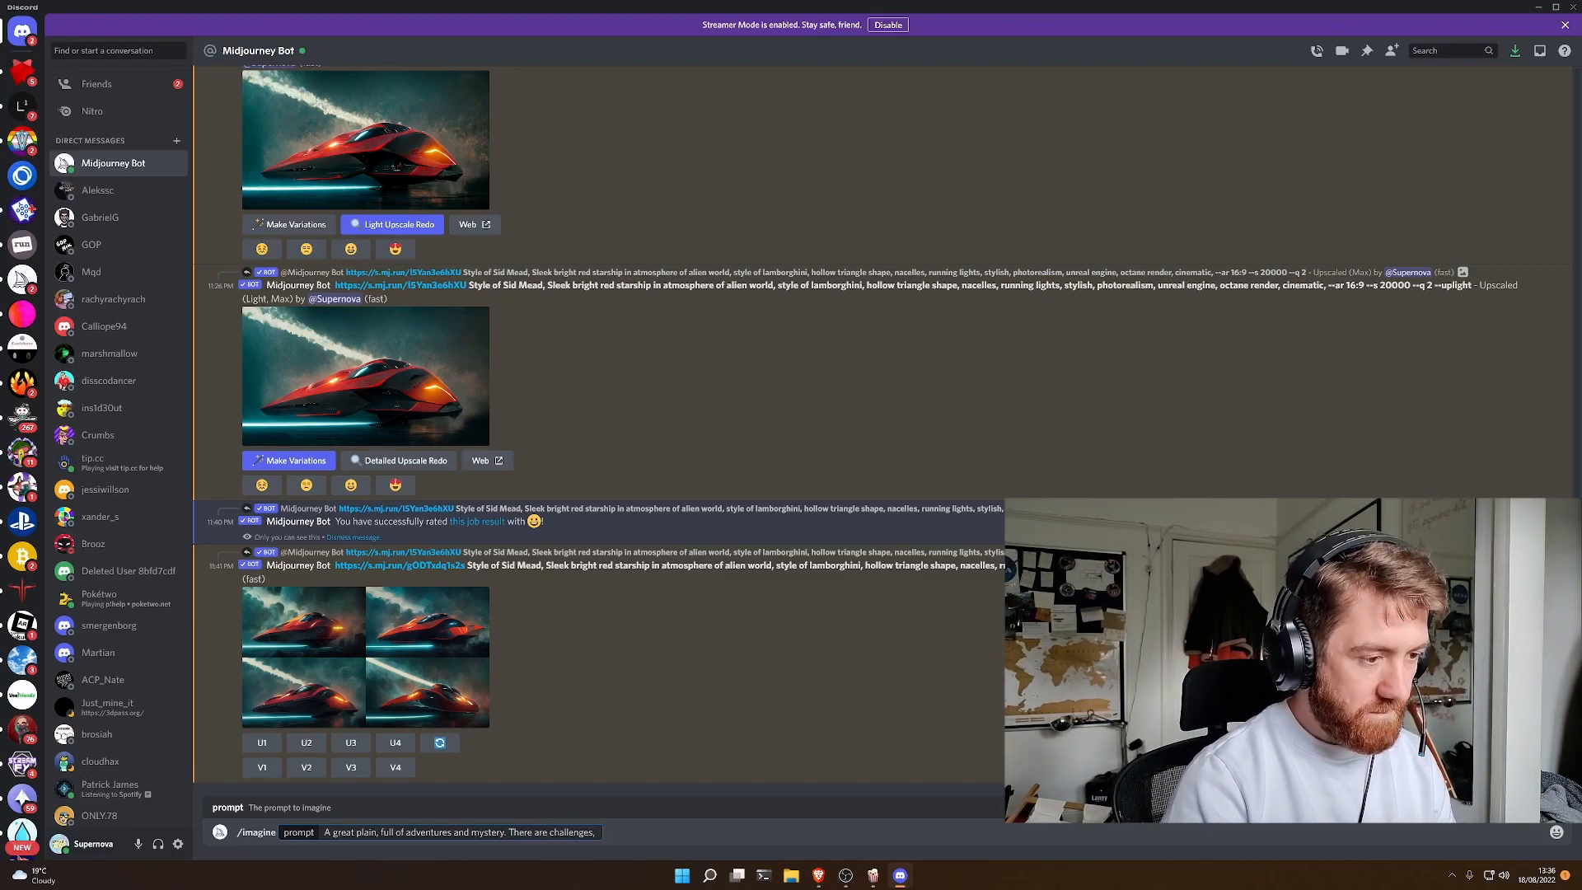
text(secrets and)
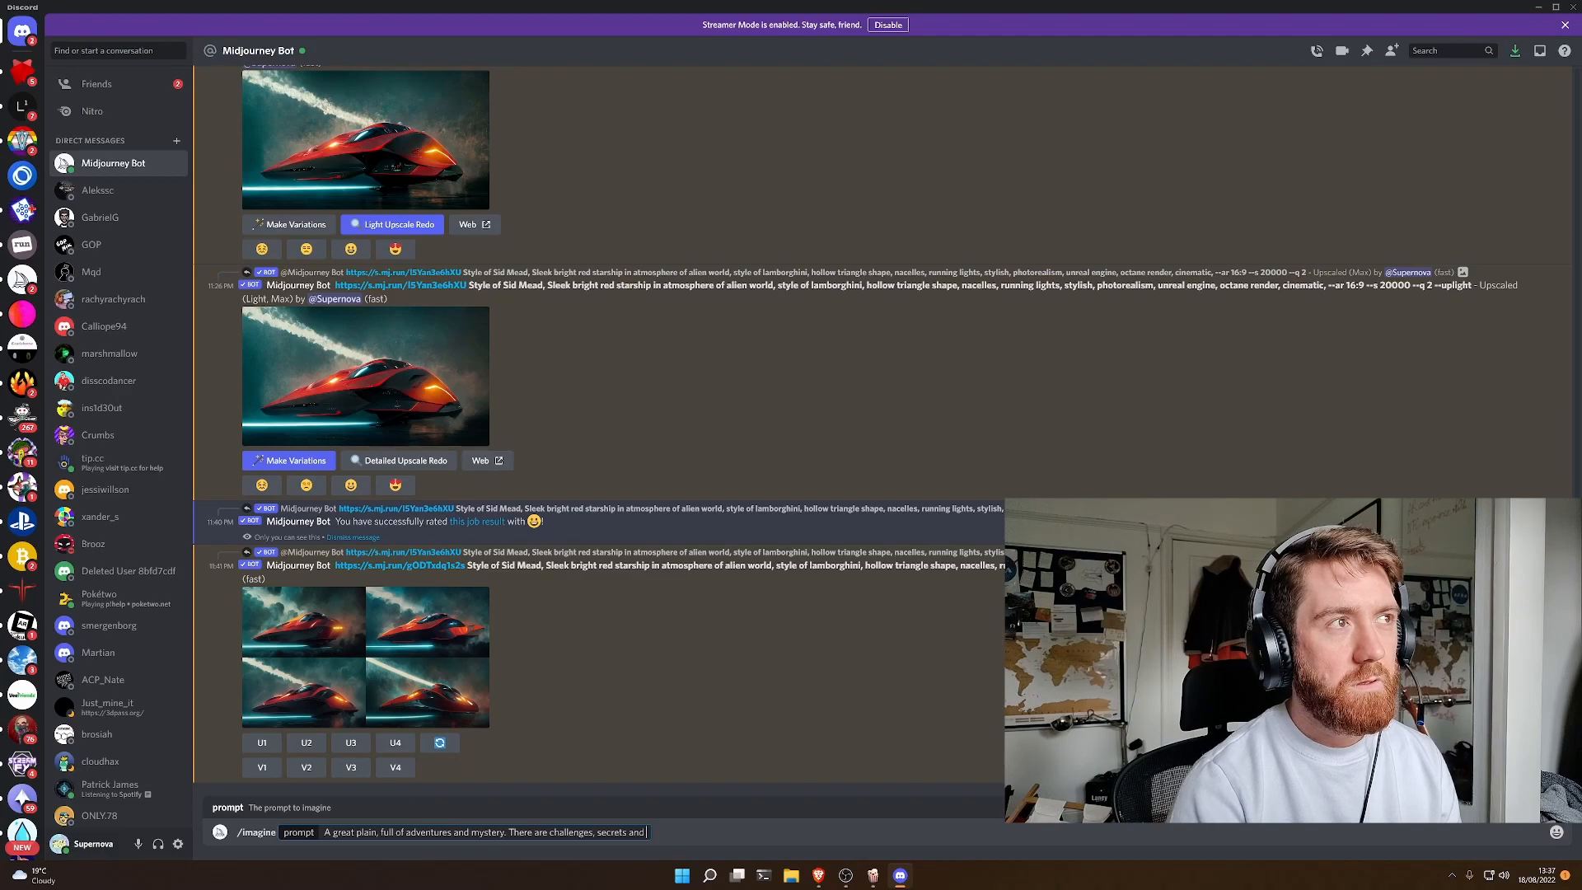
text(hidden areas to explore.)
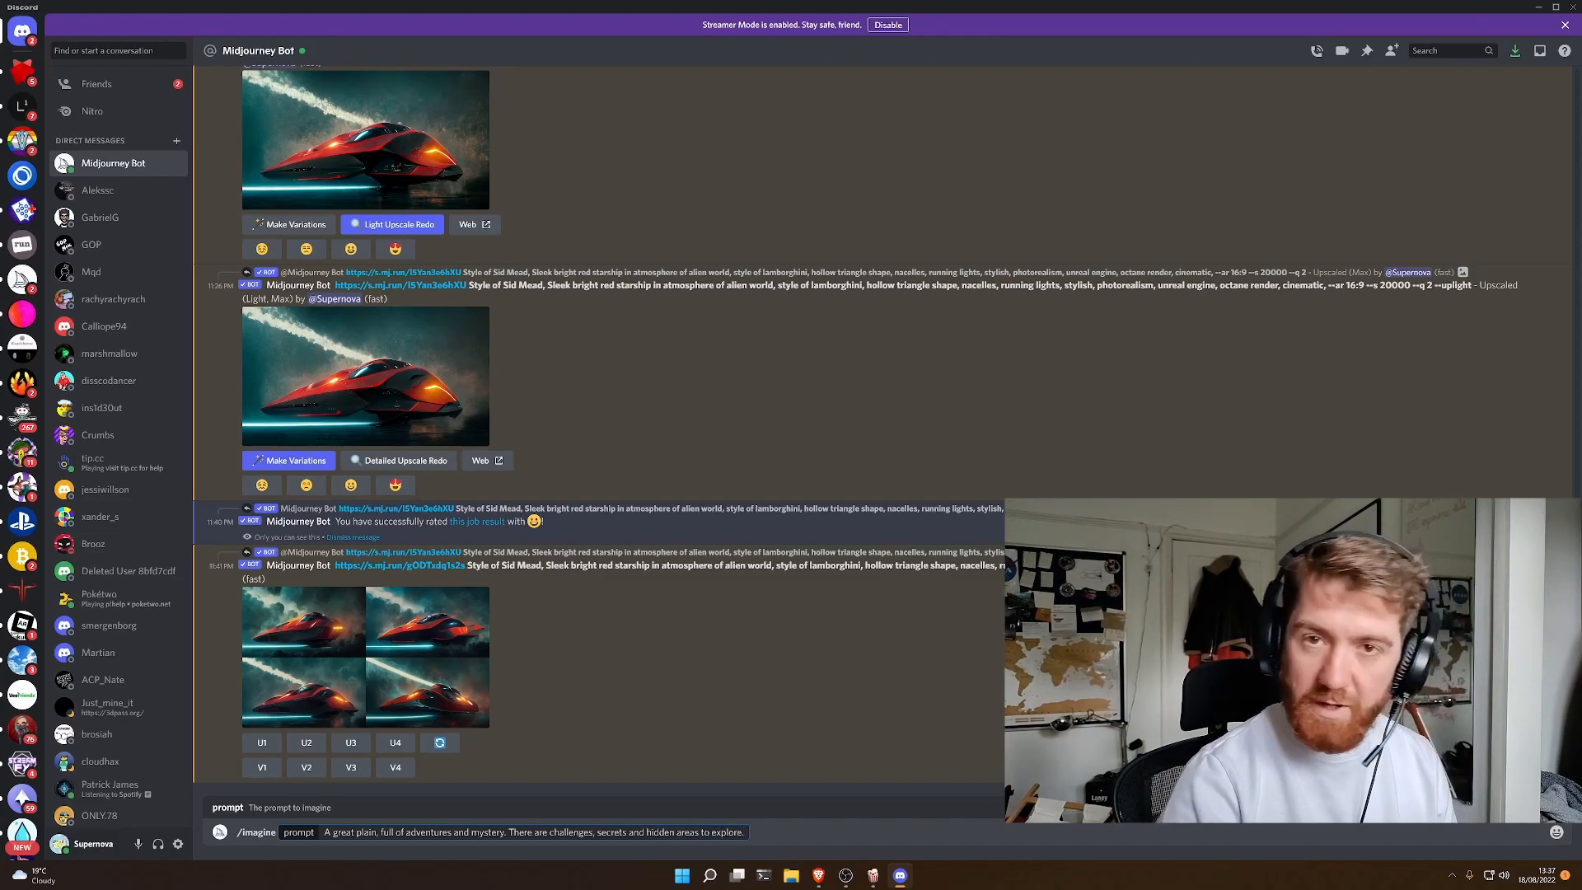
text( ::)
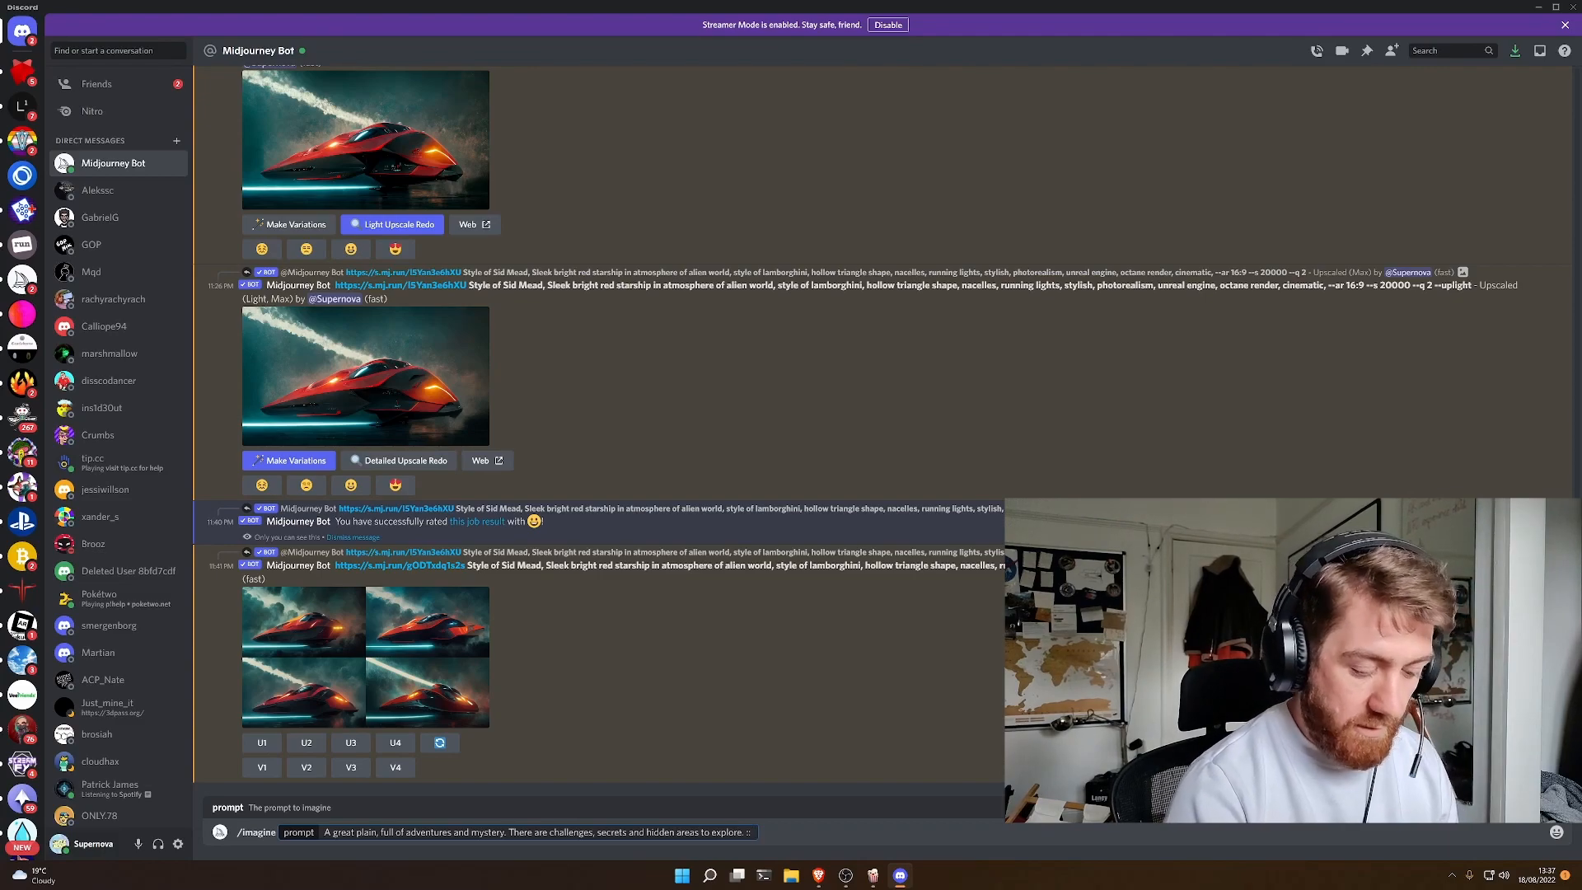
- Append a separate prompt section reading ":: surrounded by the sea", without a closing full stop
text(sour)
key(BackSpace)
key(BackSpace)
key(BackSpace)
text(urrounded by the sea.)
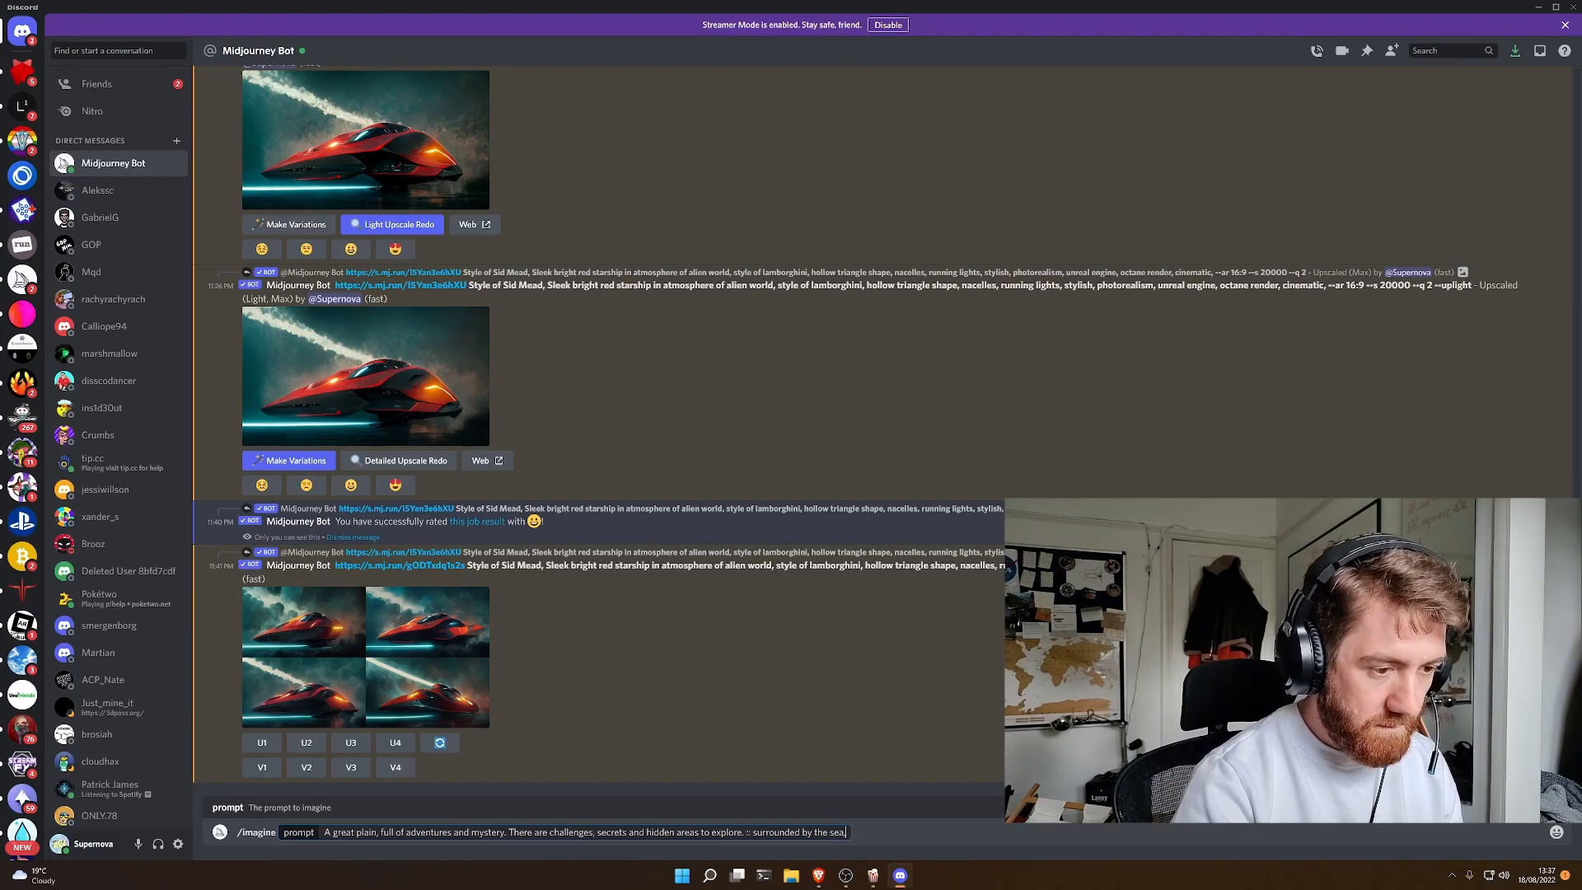
key(BackSpace)
- Append another prompt section reading ":: grassland with a hint of desert"
text(:: grassland with a hint of desert)
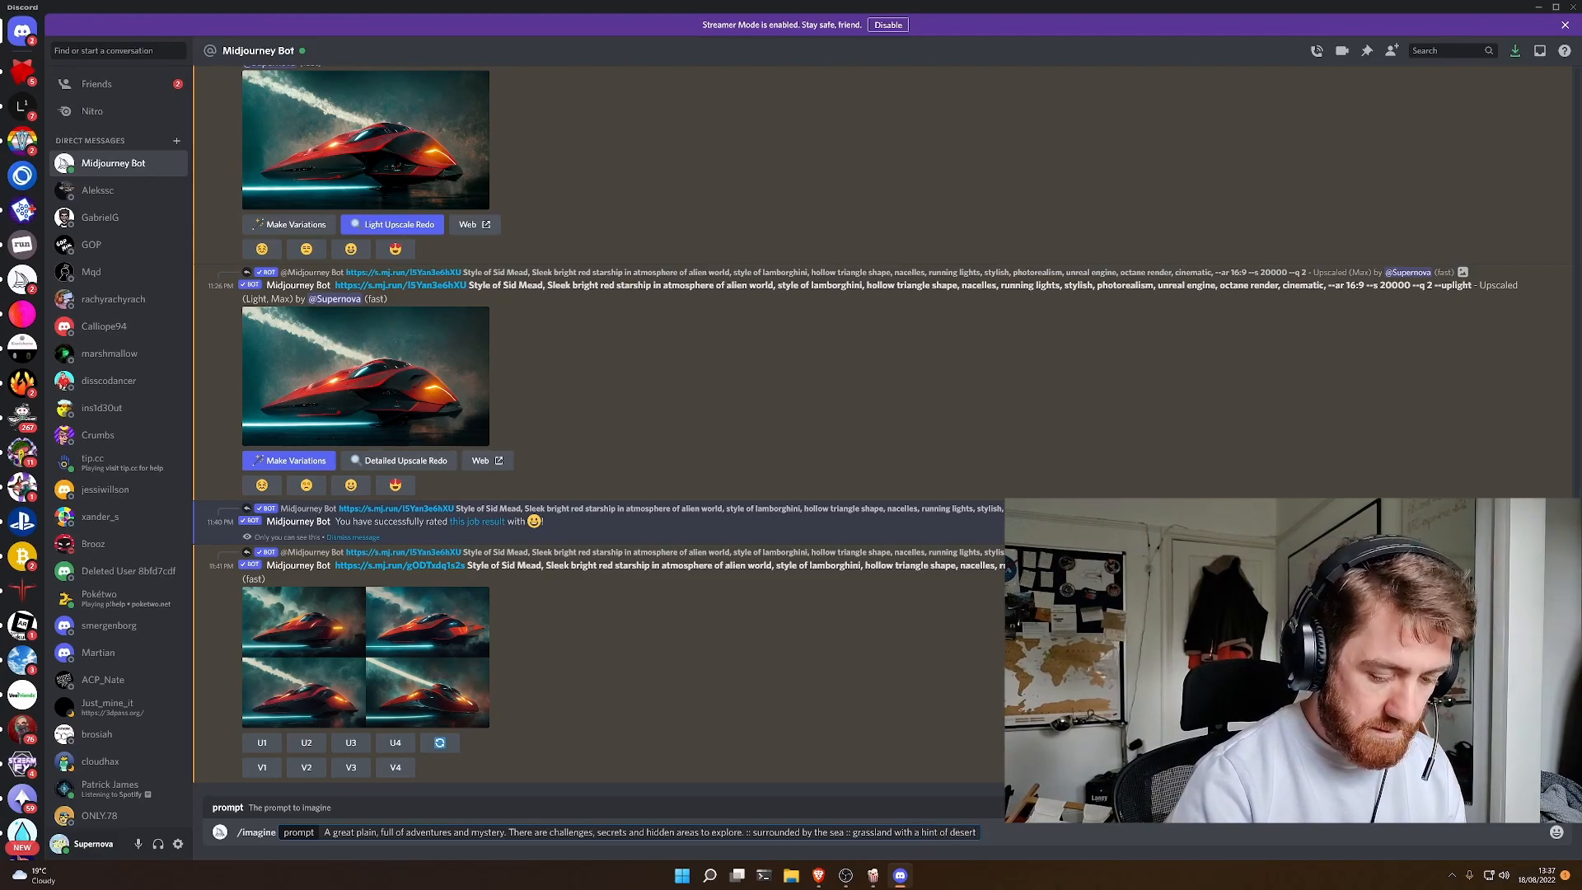
text( ::)
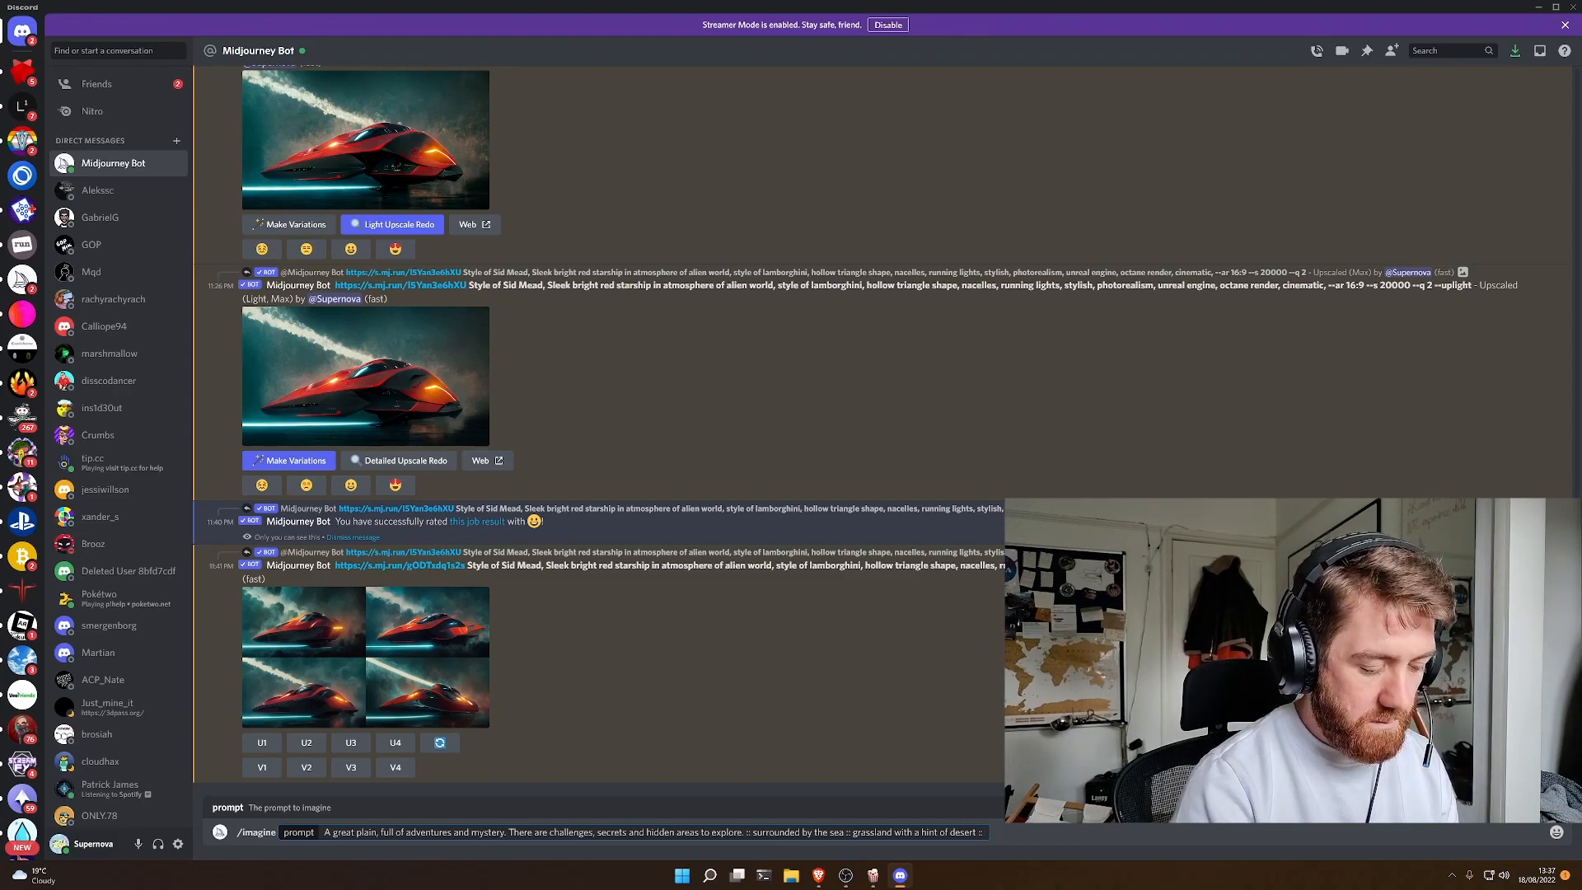
text( a great gr)
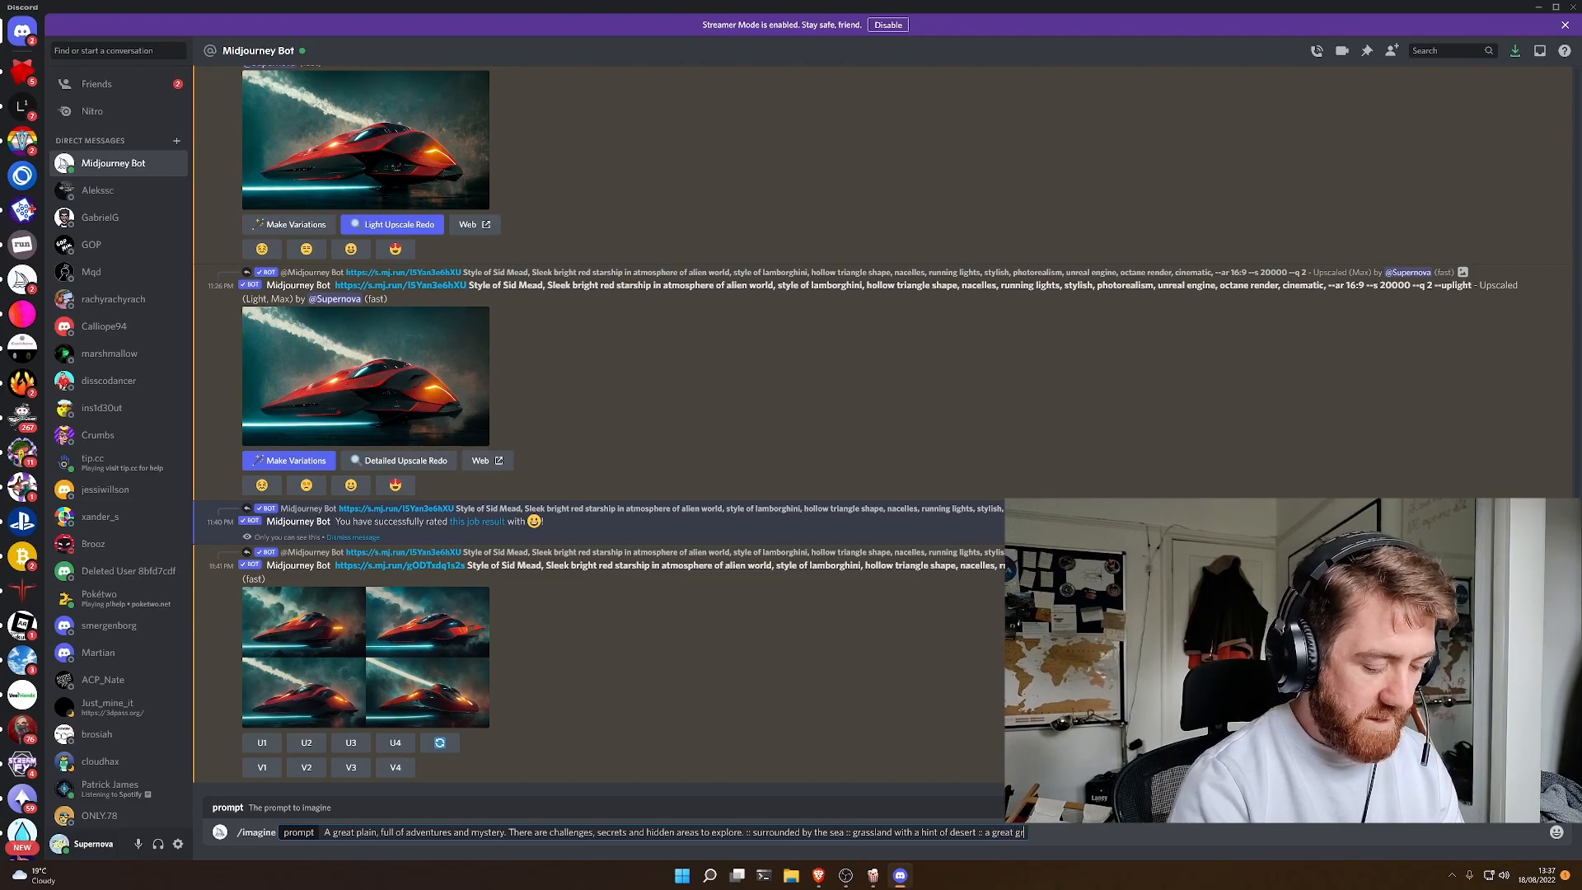
- Append the prompt section ":: a great gnarlled tree" after the grassland section
key(BackSpace)
text(a)
key(BackSpace)
text(narlled tree)
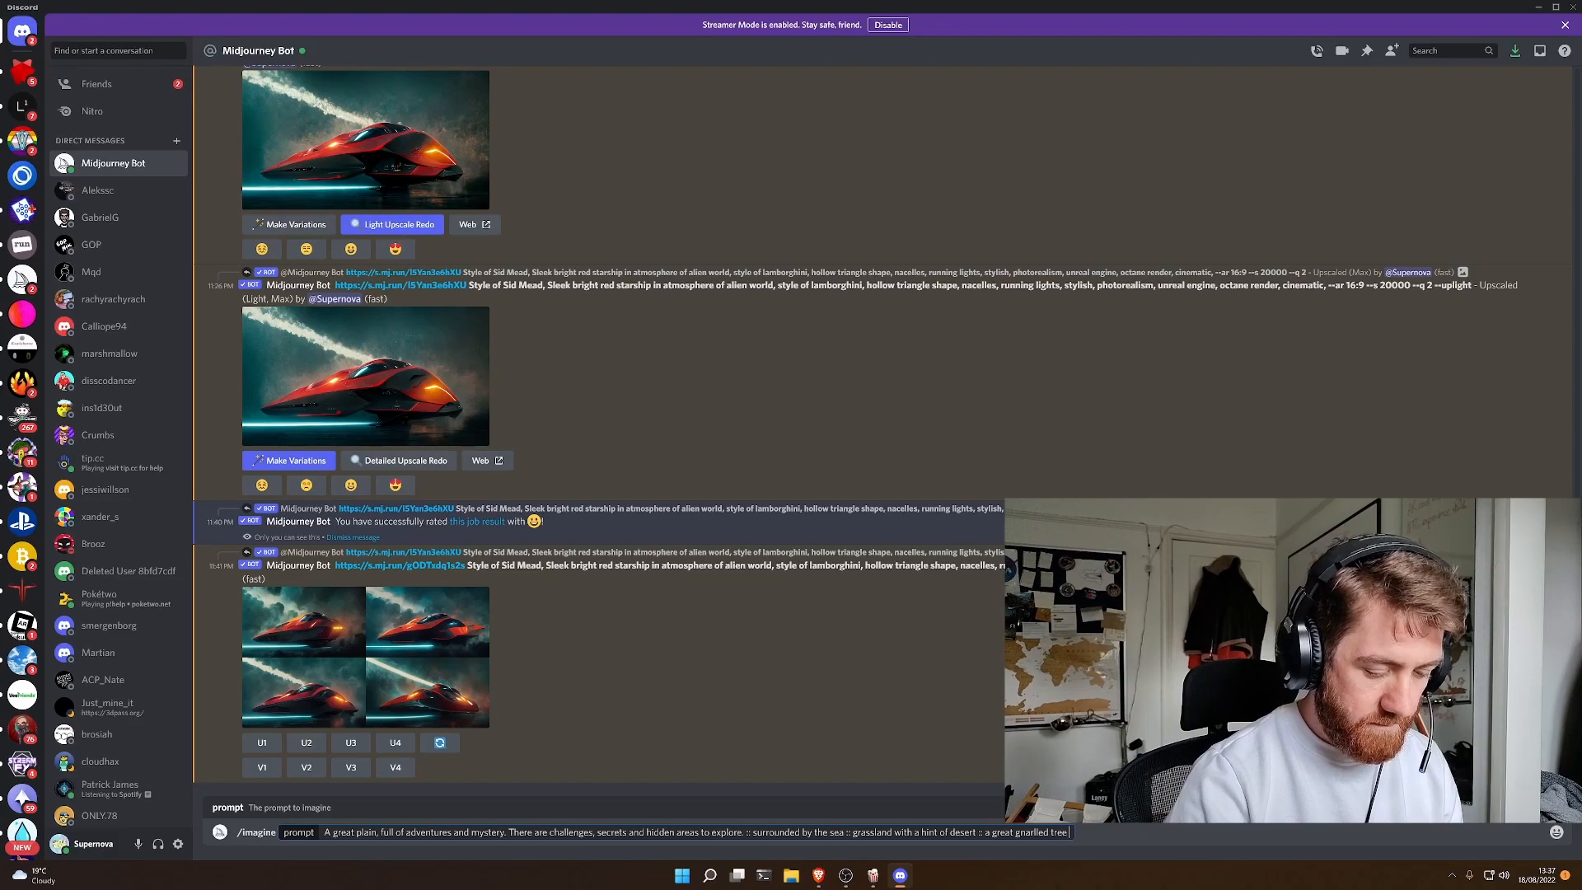
text( ::)
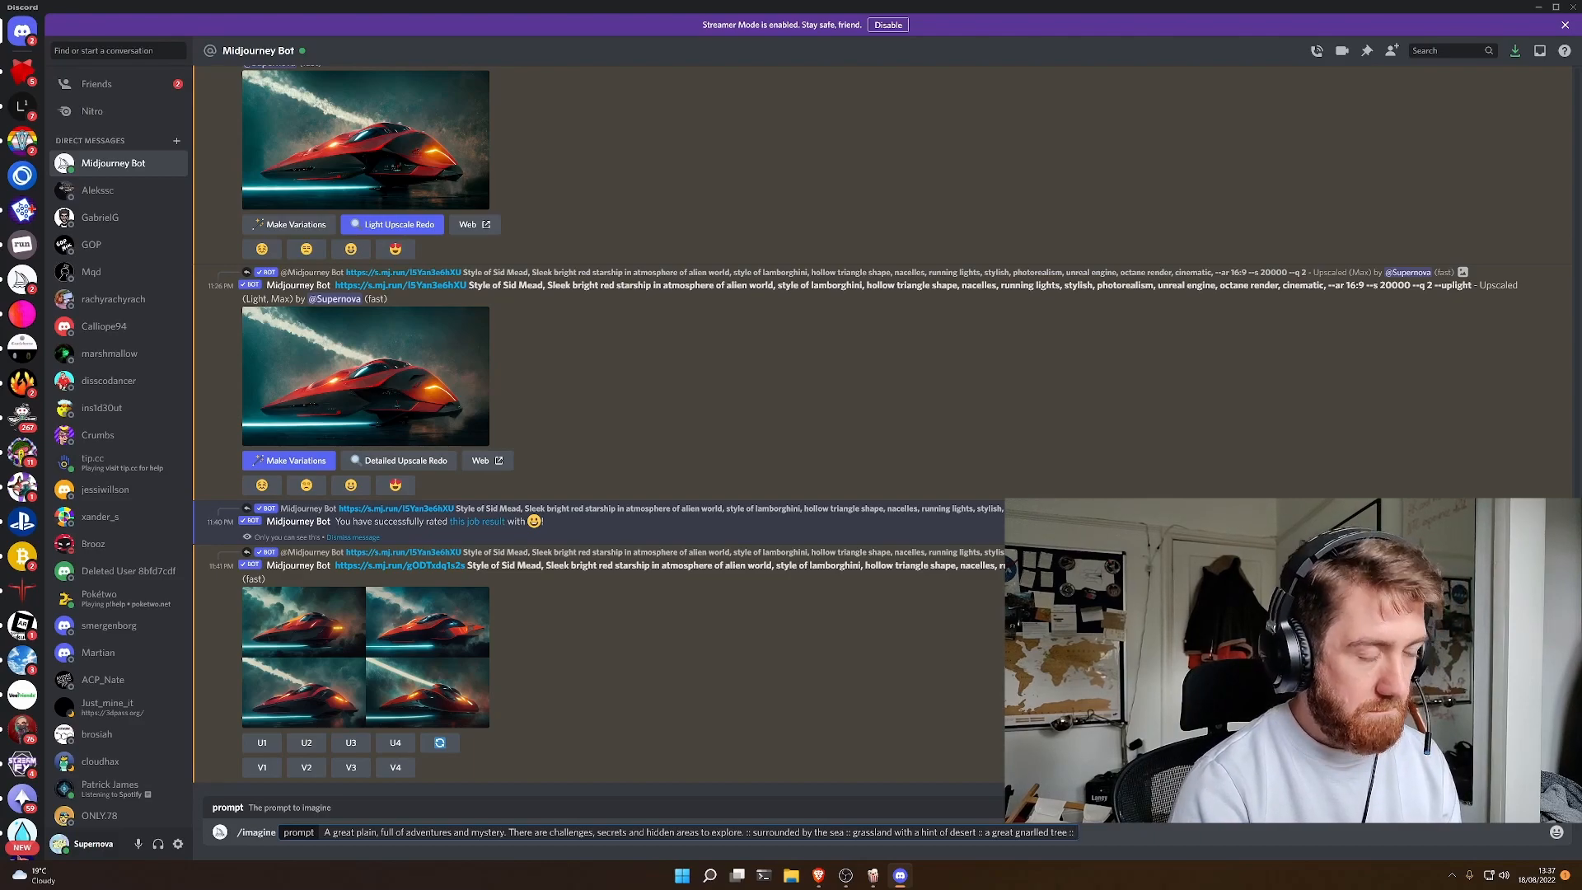
text( in t)
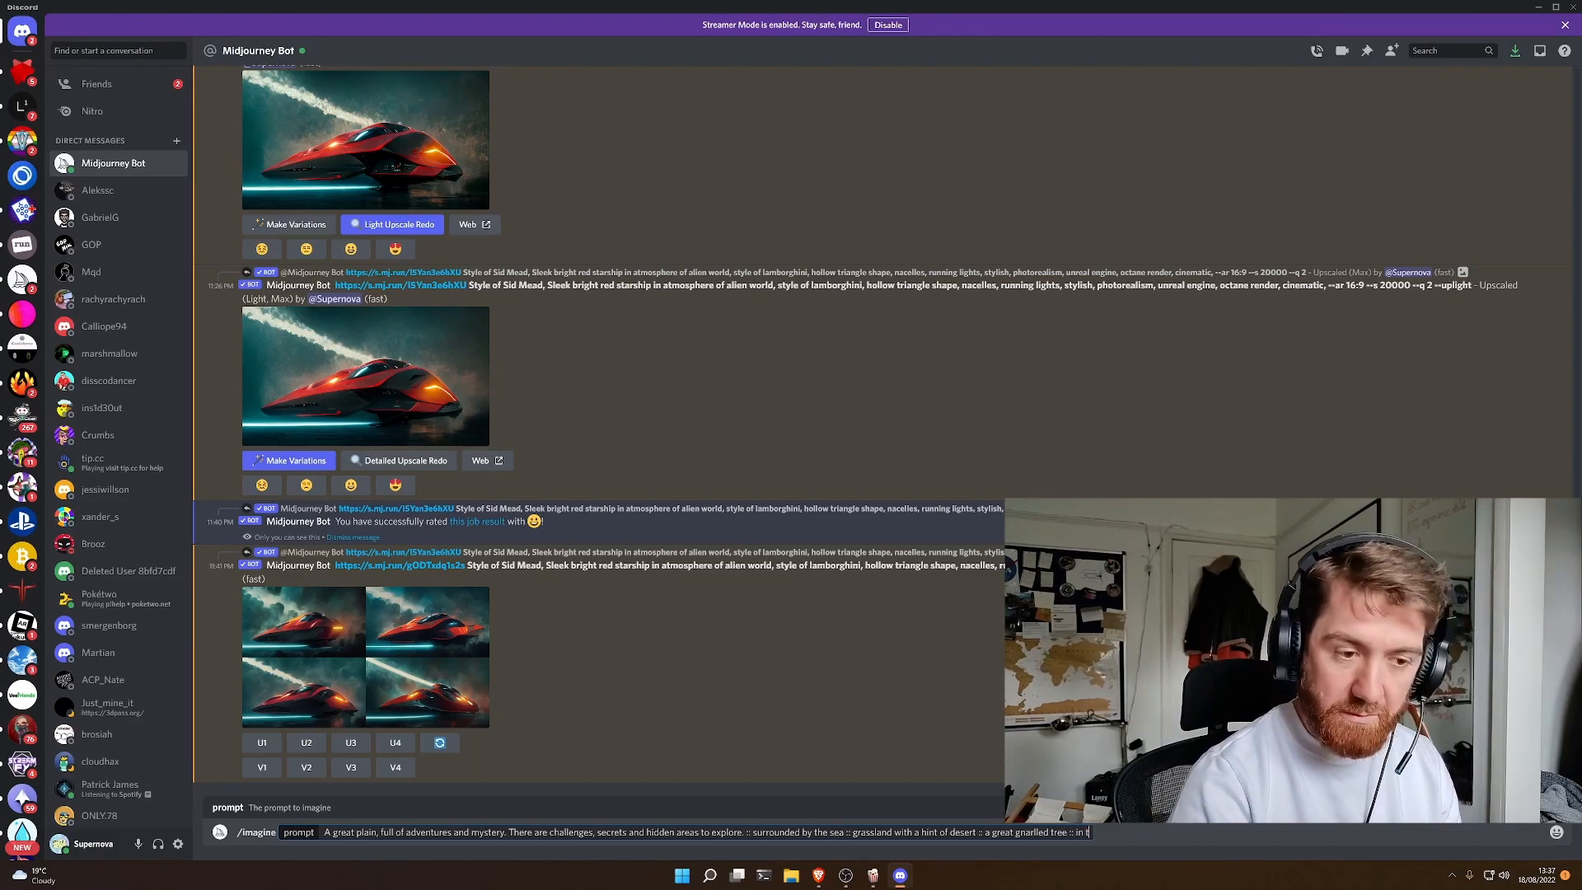
text(he style of piccasso :: blue skies --no clouds --ar 16:9 -q 2)
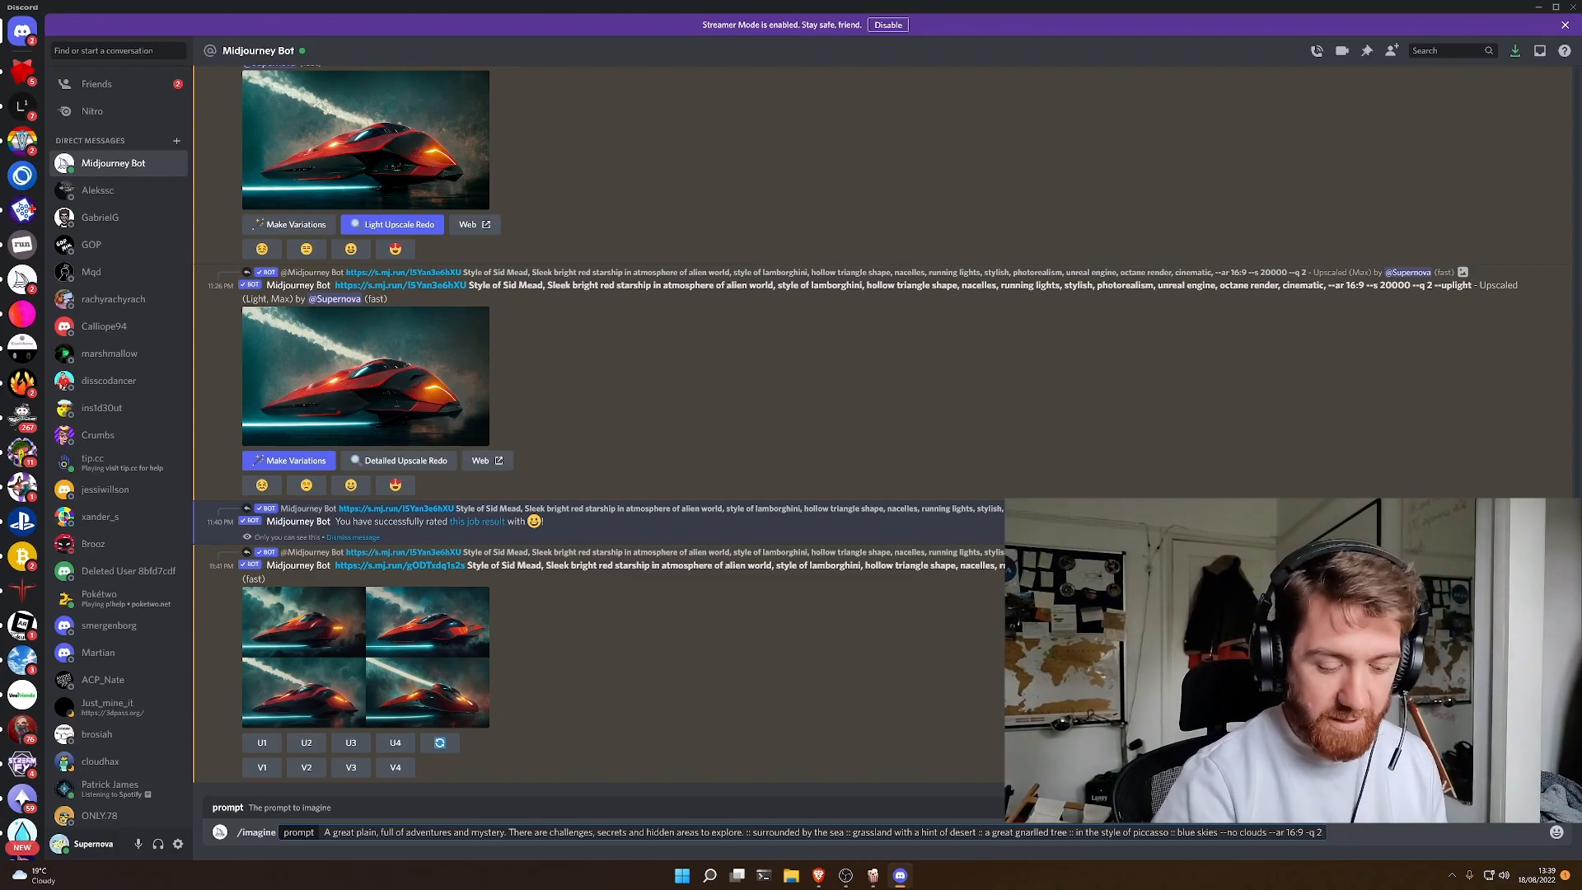
key(BackSpace)
- Complete the prompt with ":: in the style of piccasso :: blue skies --no clouds --ar 16:9 -q 5 --stylise 20000" and submit it
text(5)
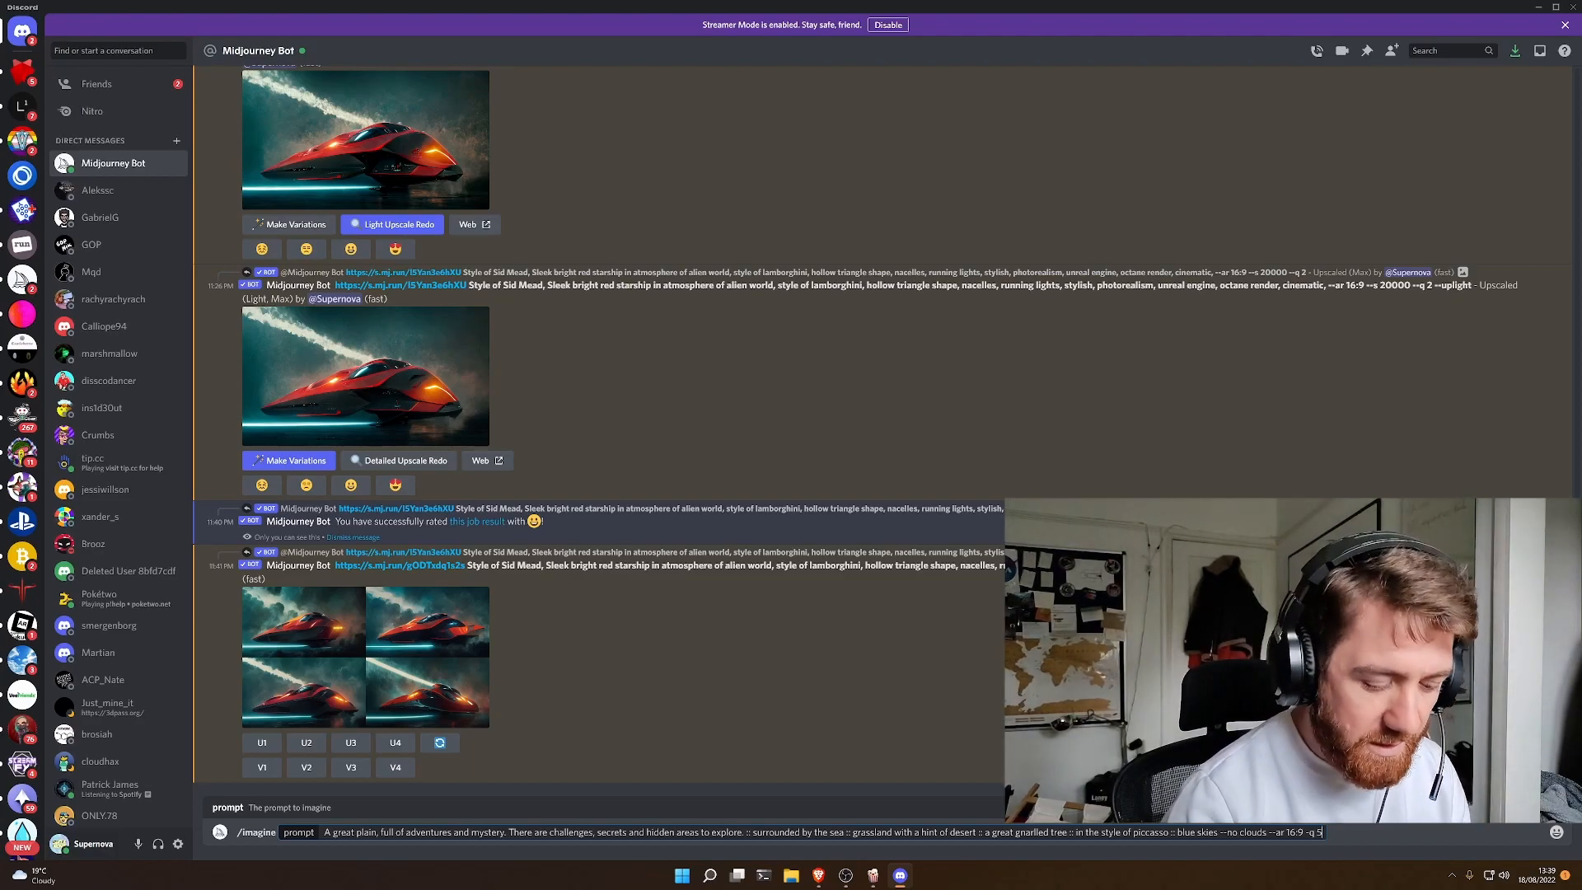
text(stylise 20000)
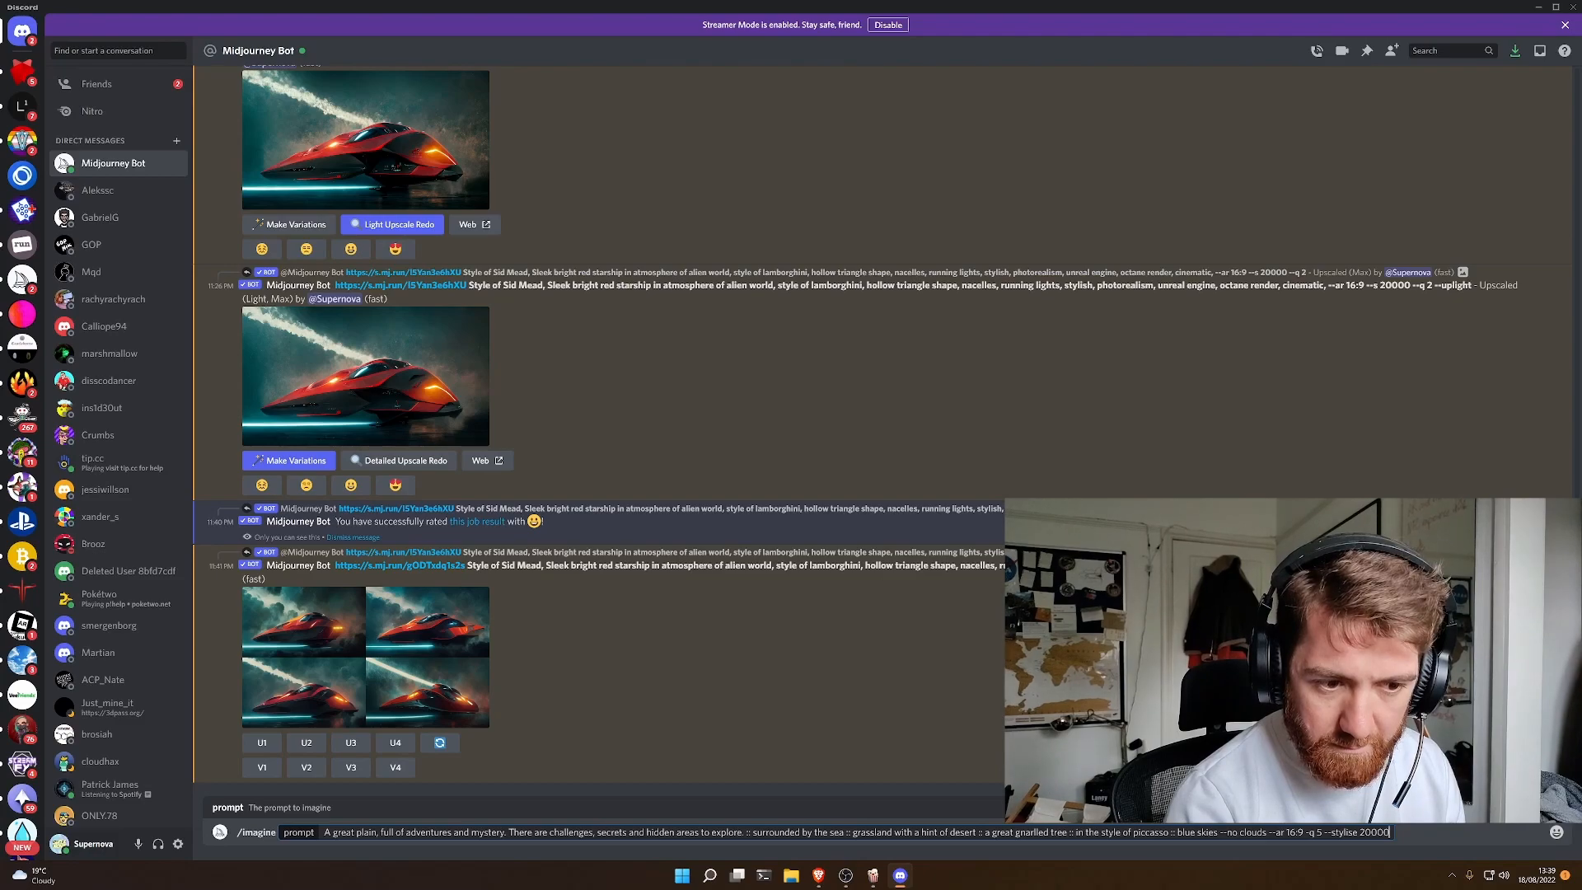
key(Return)
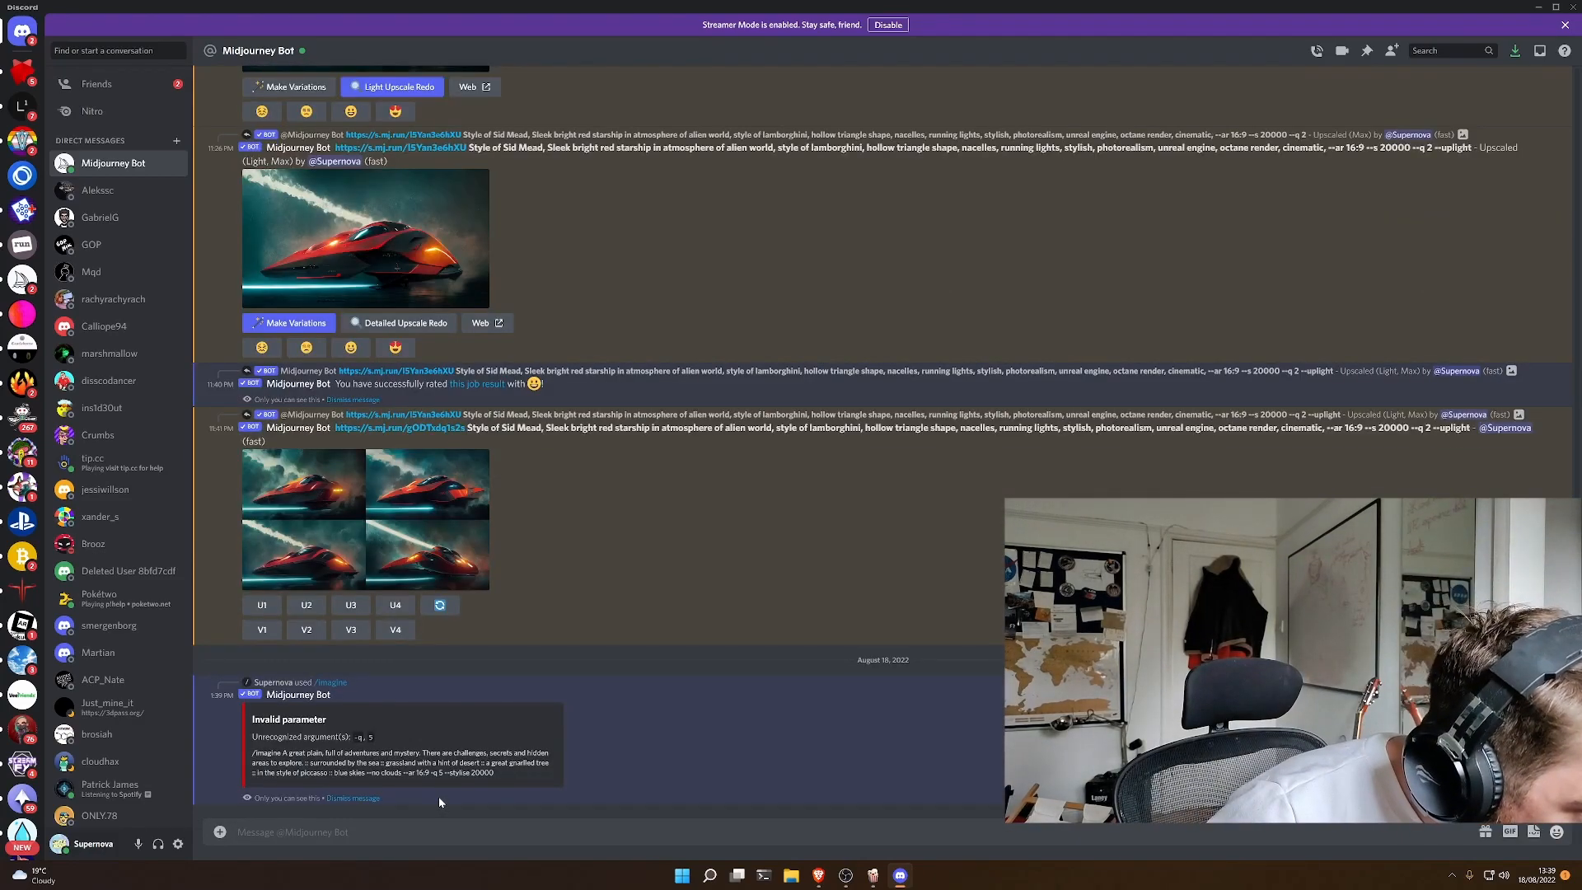
- Copy the rejected prompt text into a new /imagine command, correct its -q quality parameter and submit it
drag(495, 773, 253, 752)
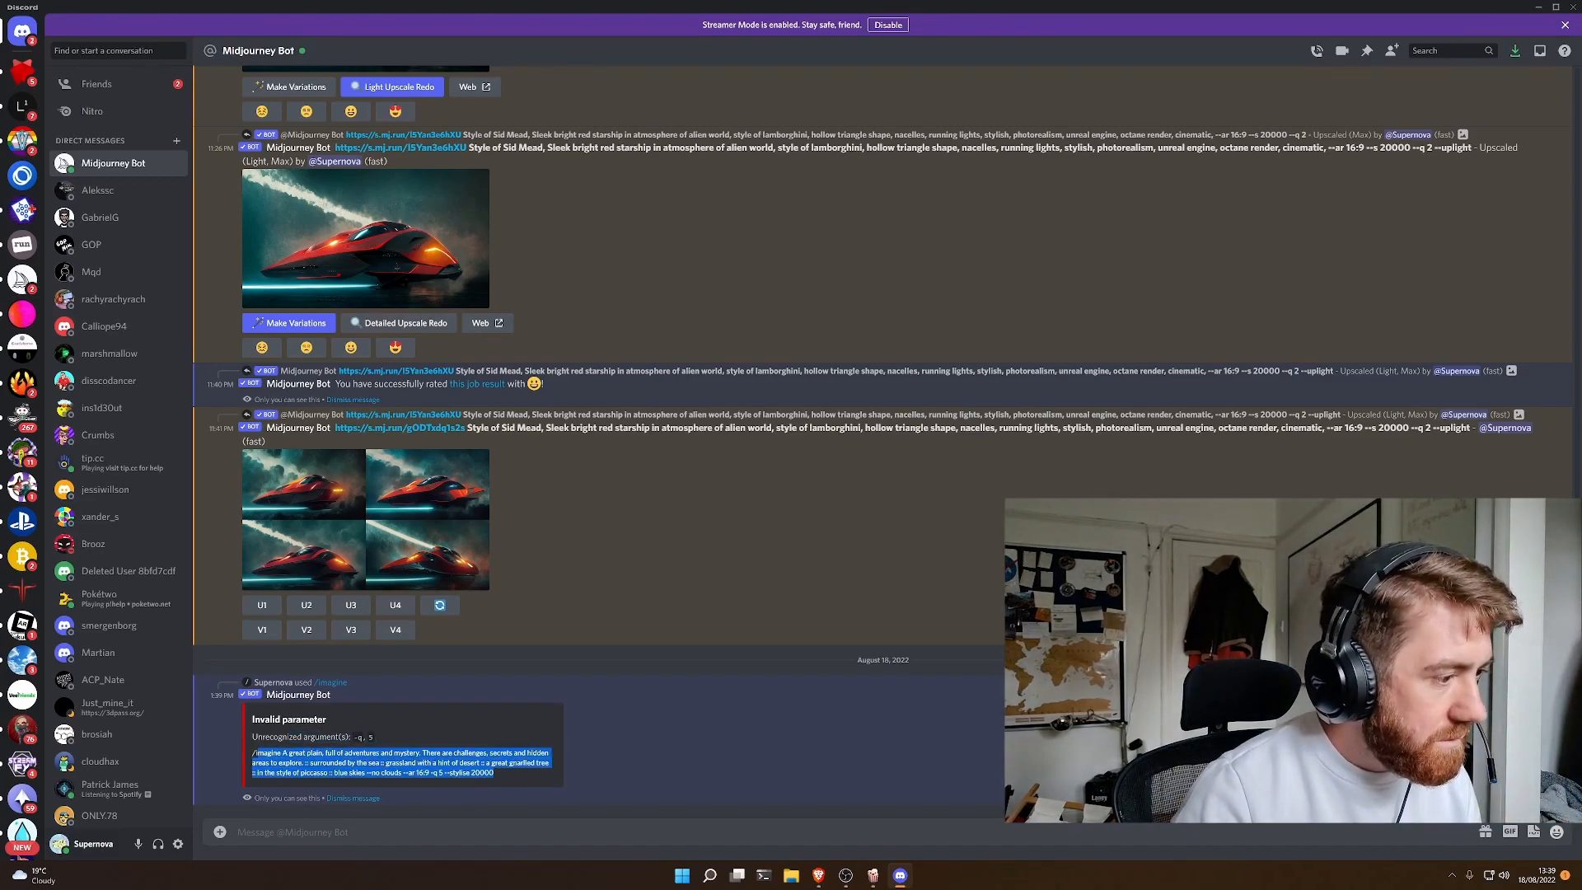
right_click(289, 760)
click(310, 796)
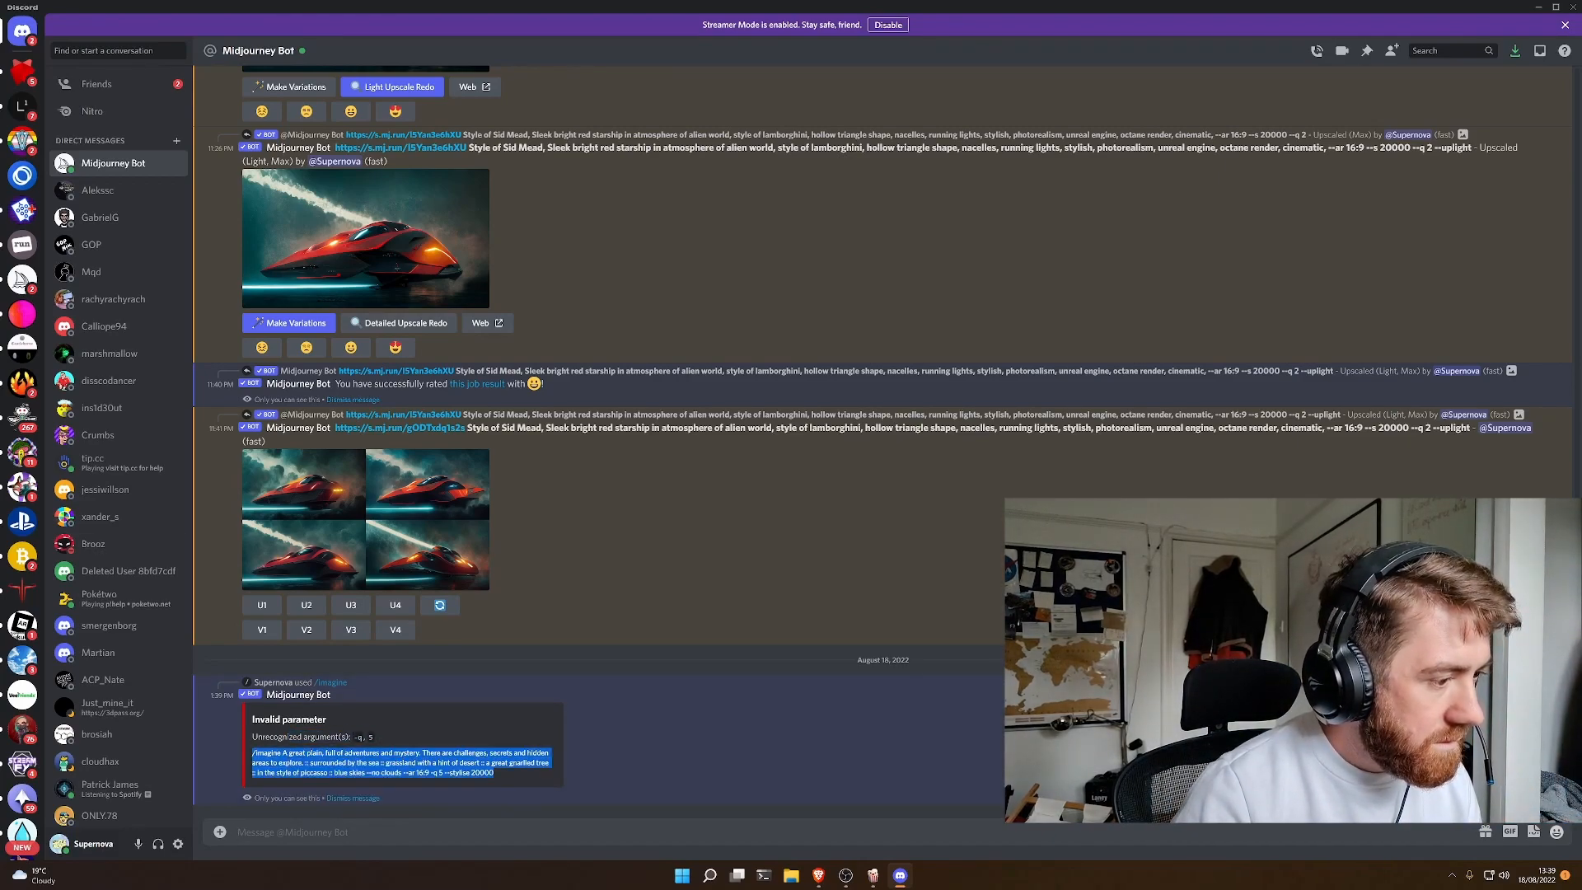
click(313, 832)
key(ctrl+v)
click(274, 832)
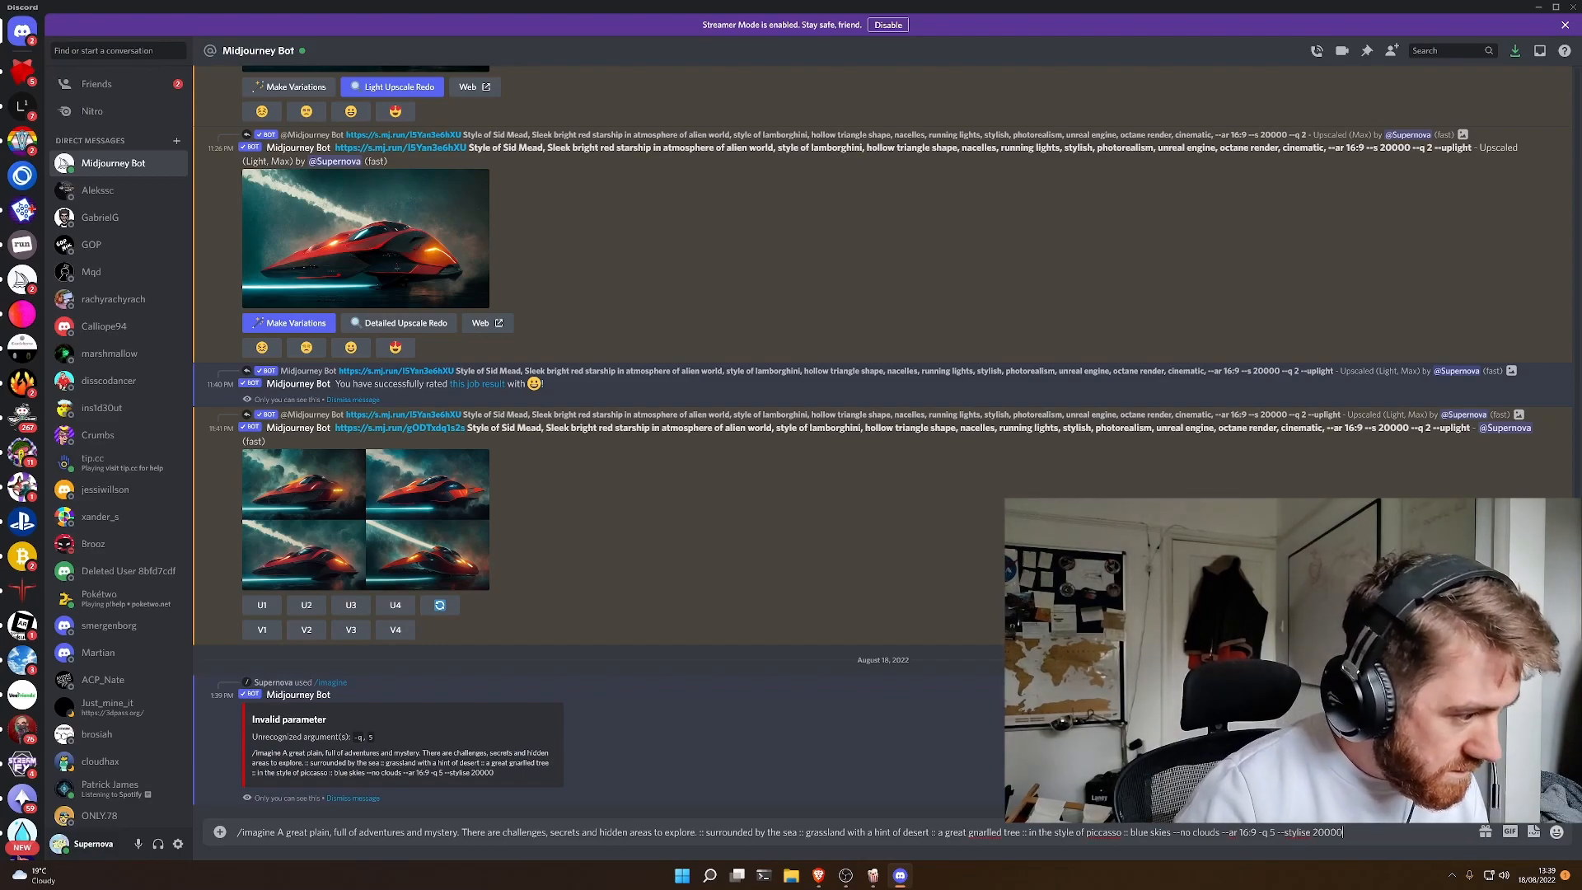
text(prompt:)
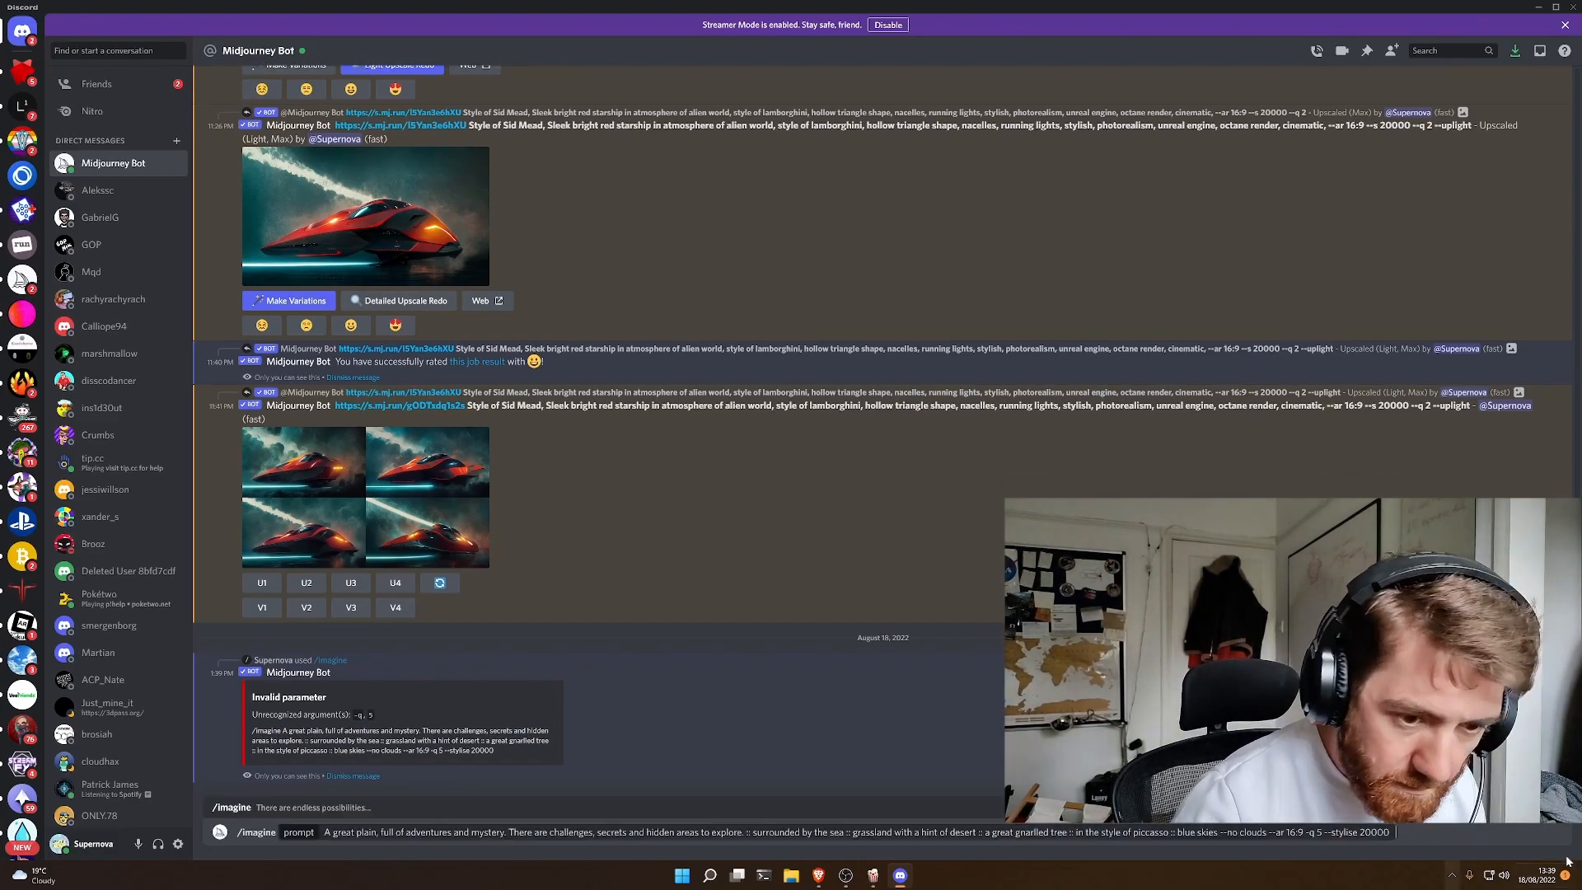
click(1306, 832)
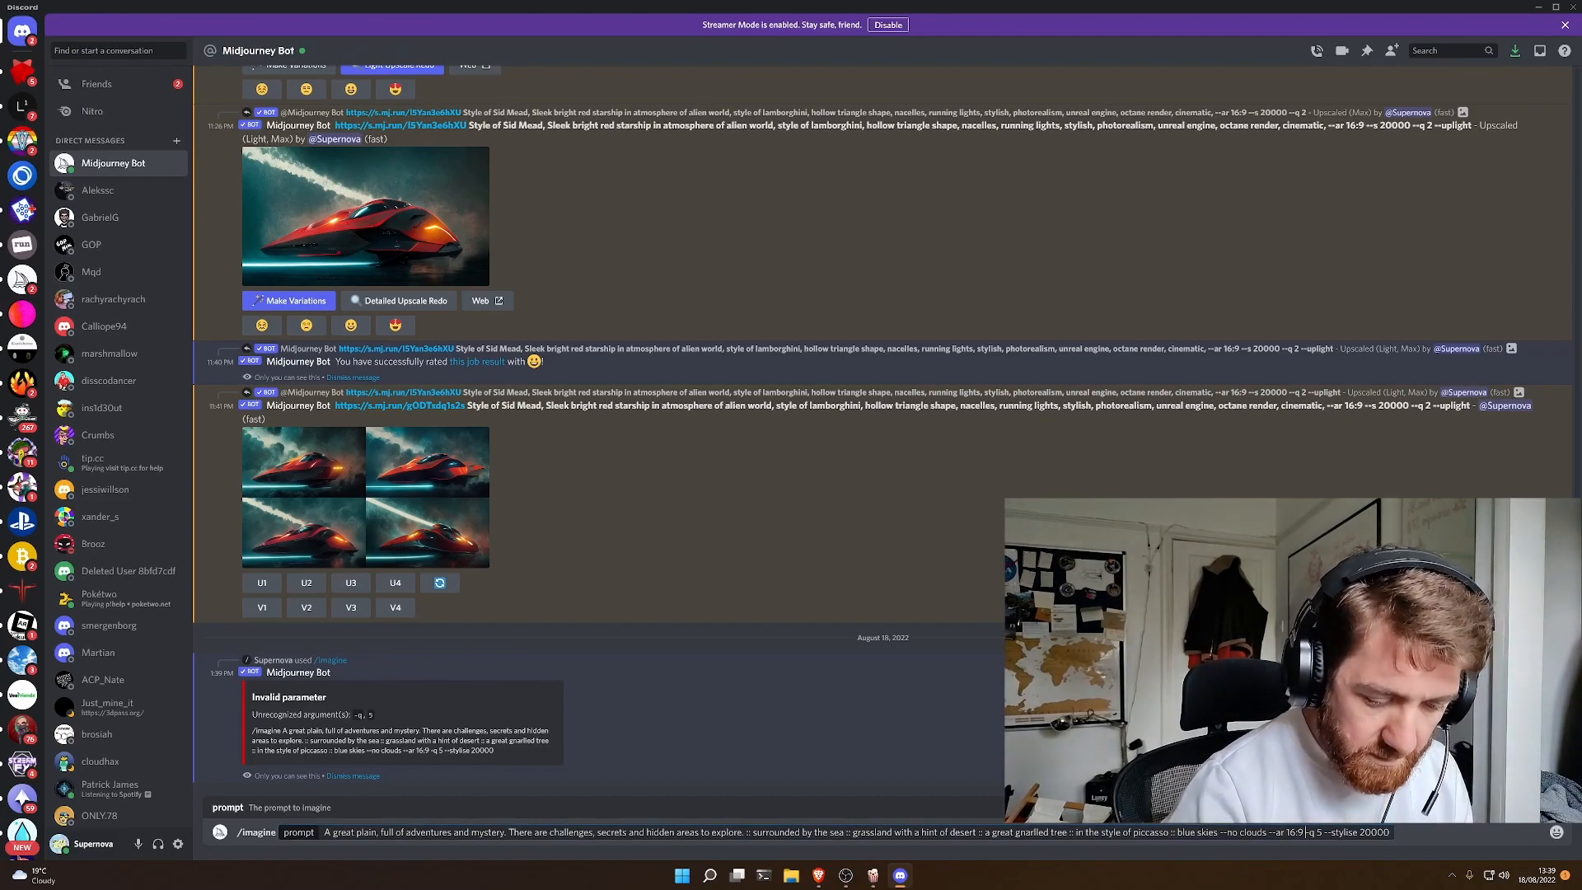
key(Return)
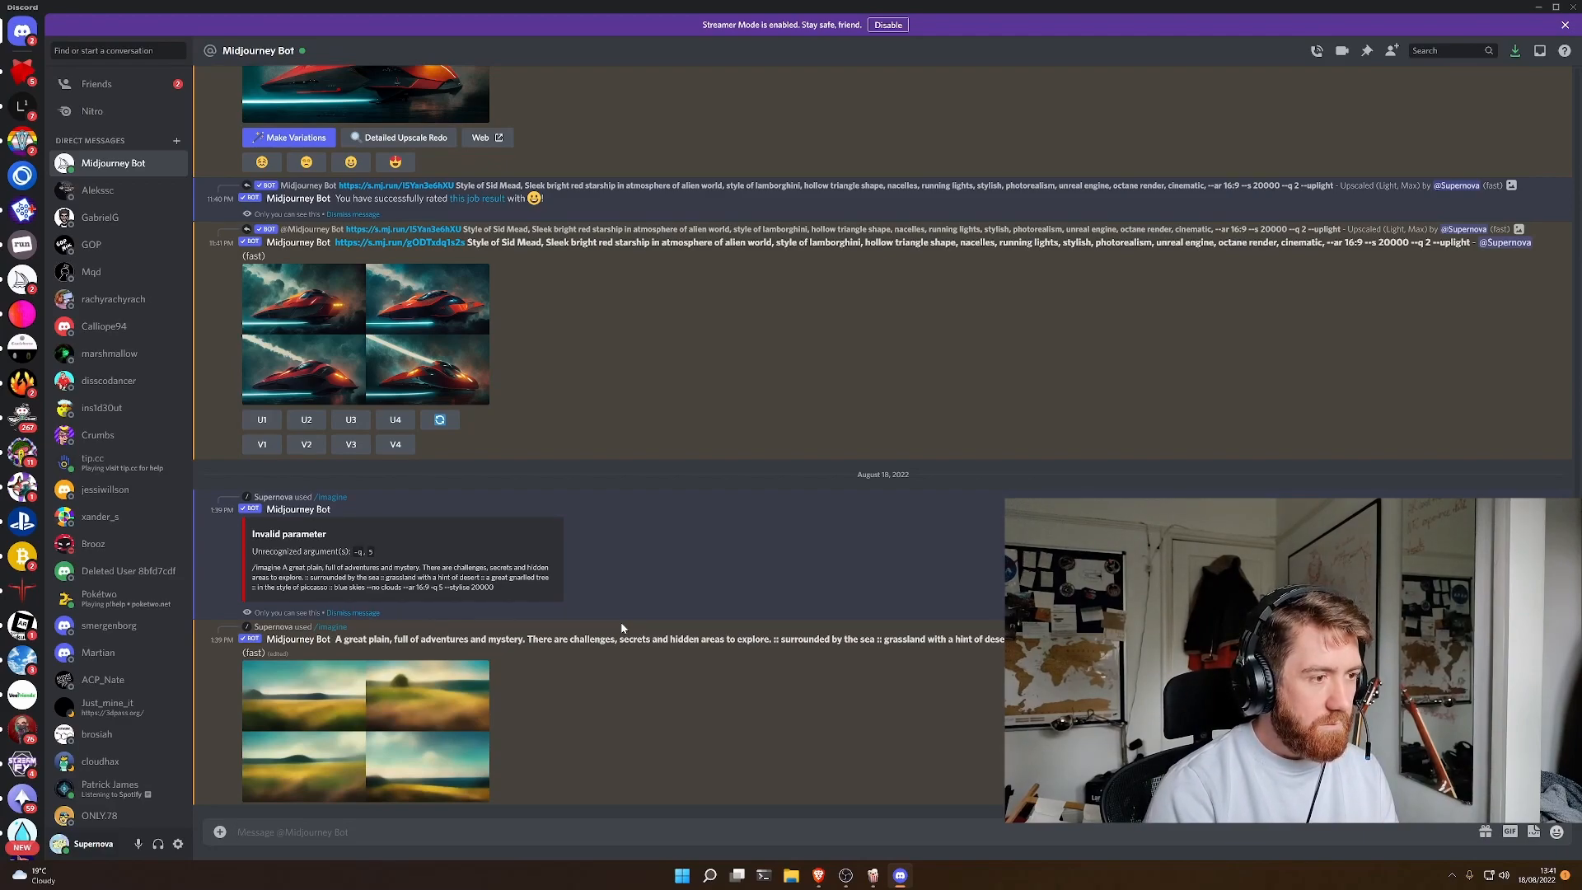
- Look back through the earlier starship and longsword generations in the Midjourney Bot conversation
scroll(570, 366, up, 8)
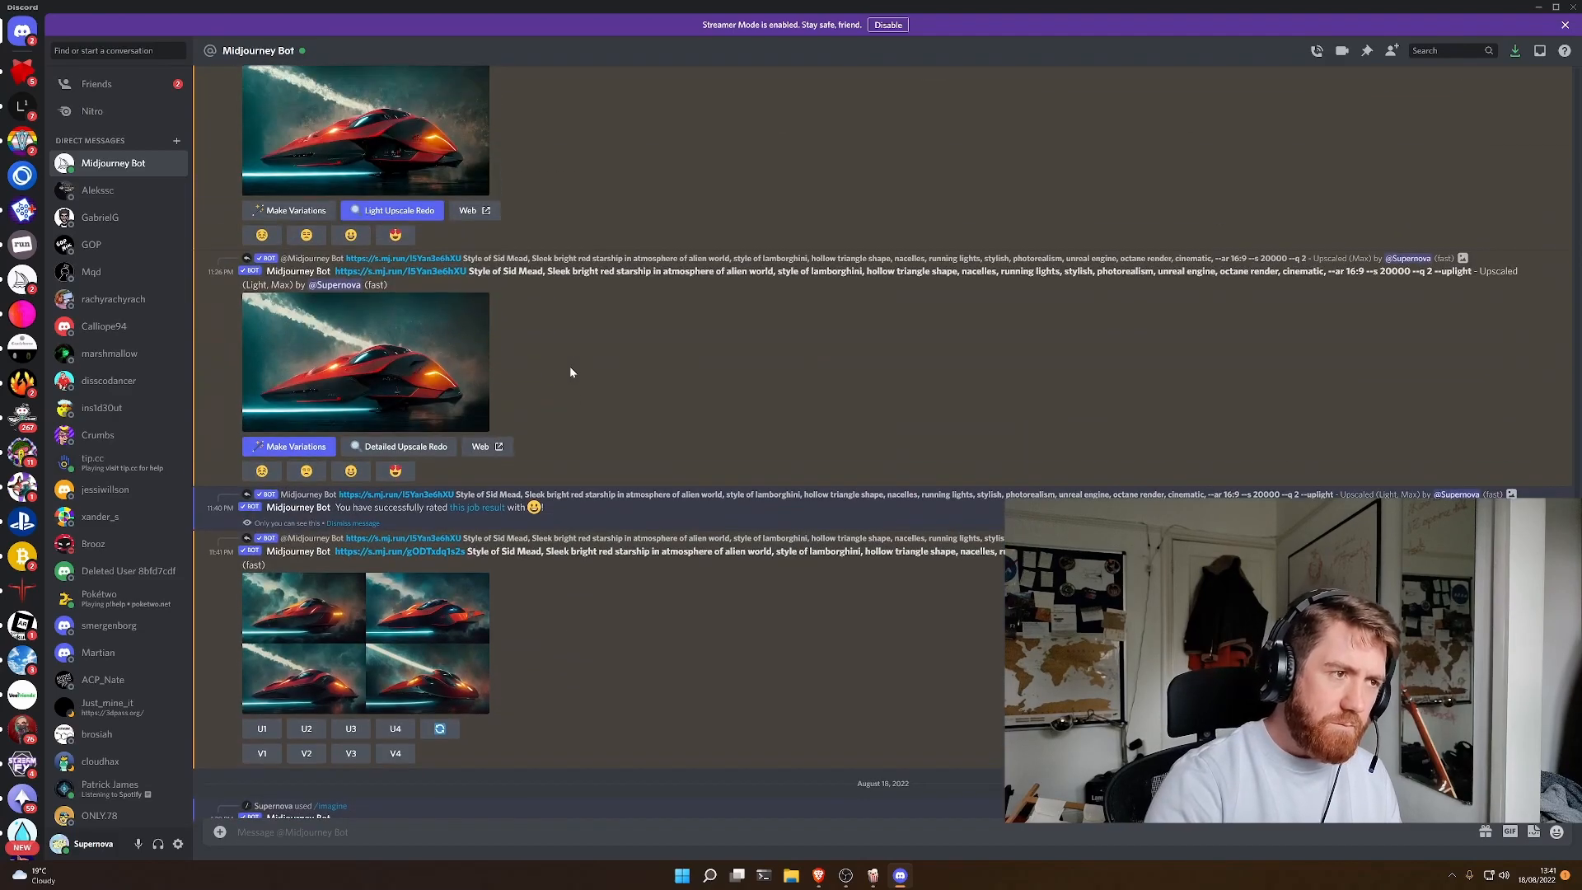
scroll(581, 380, up, 10)
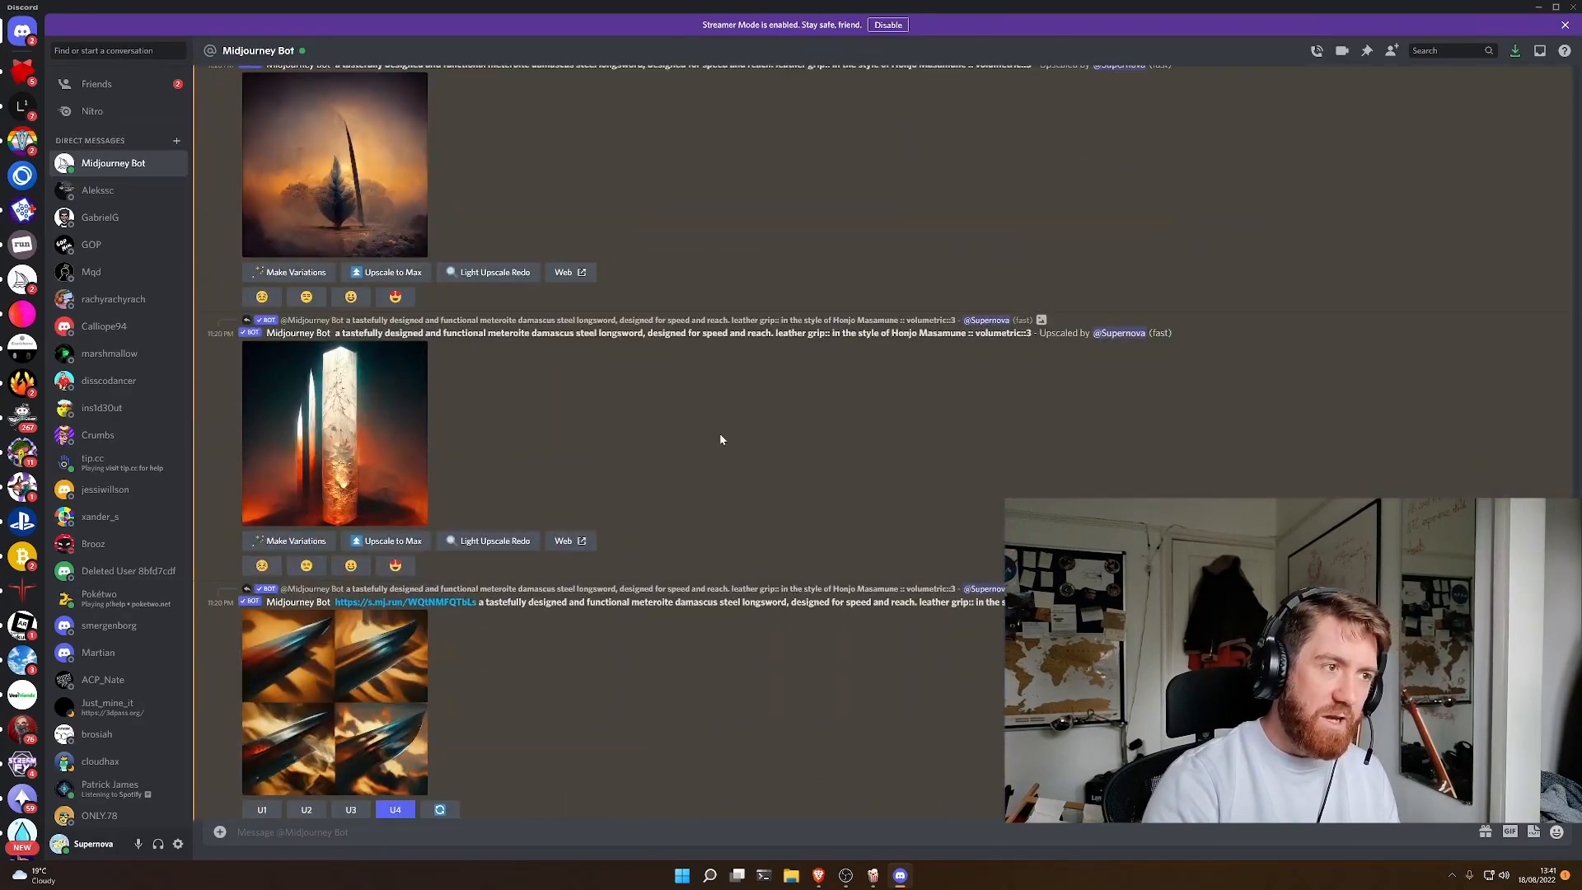
scroll(721, 441, up, 10)
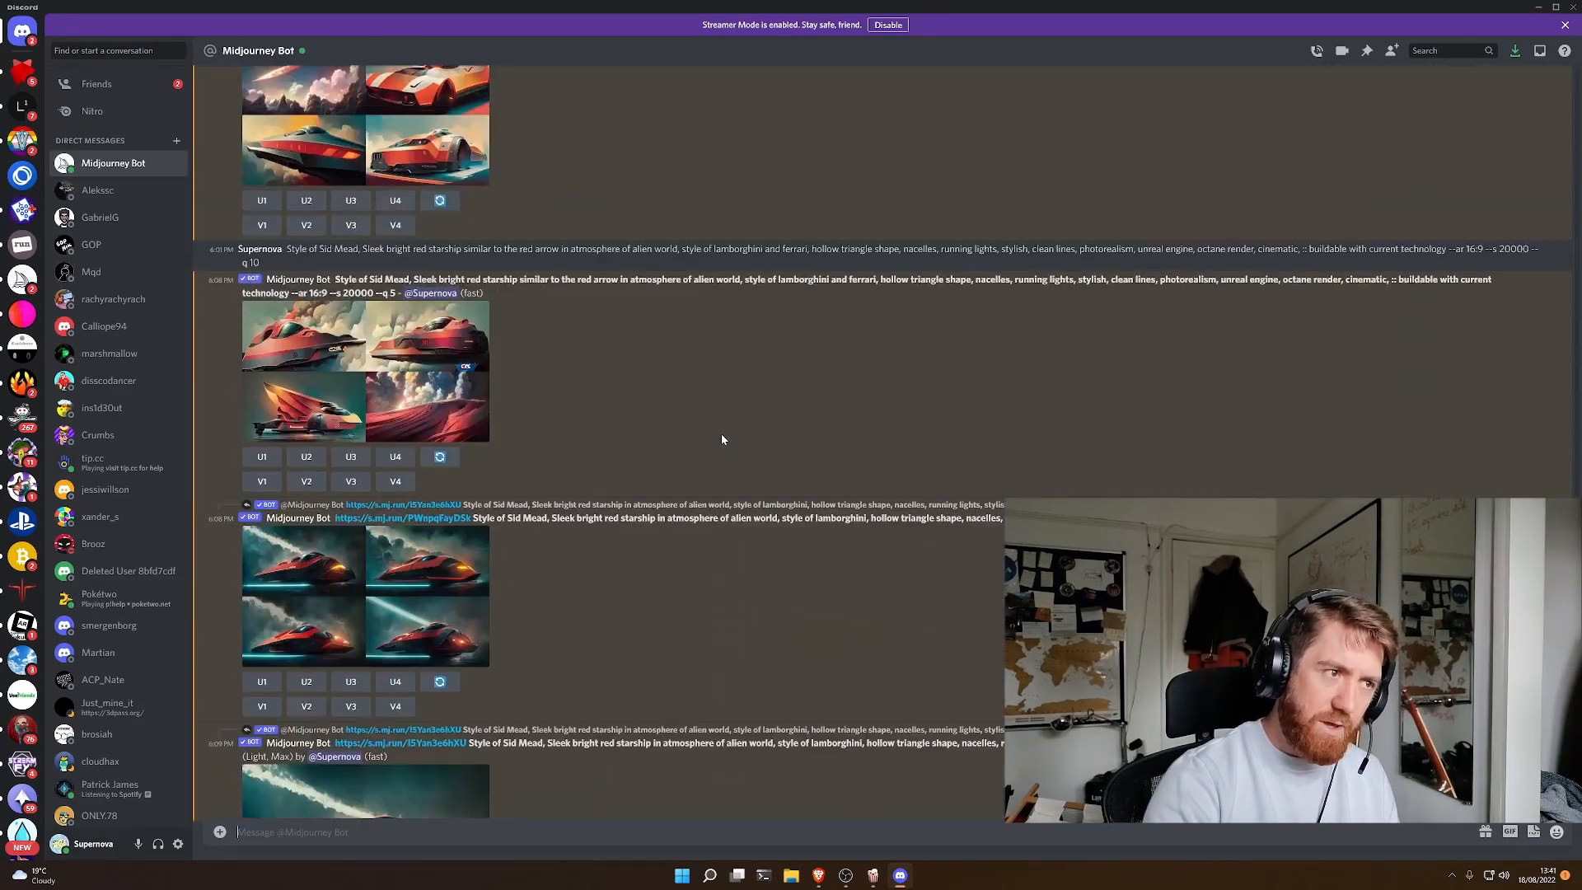
- Look back through the earlier red starship generations, upscales and variation grids in the Midjourney Bot conversation
scroll(741, 449, up, 10)
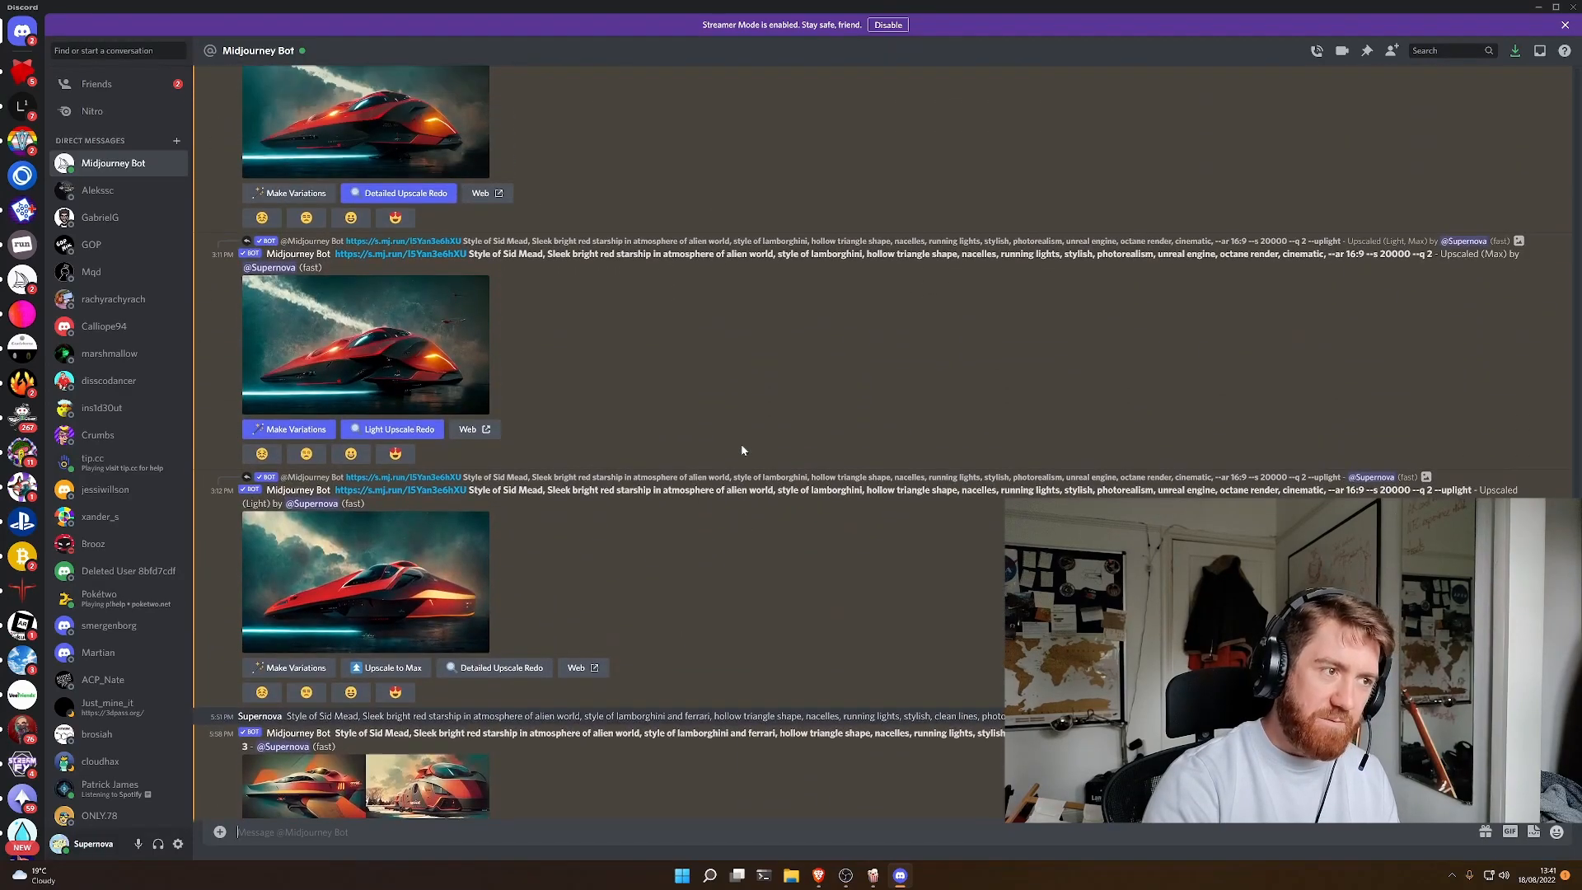
scroll(740, 455, down, 2)
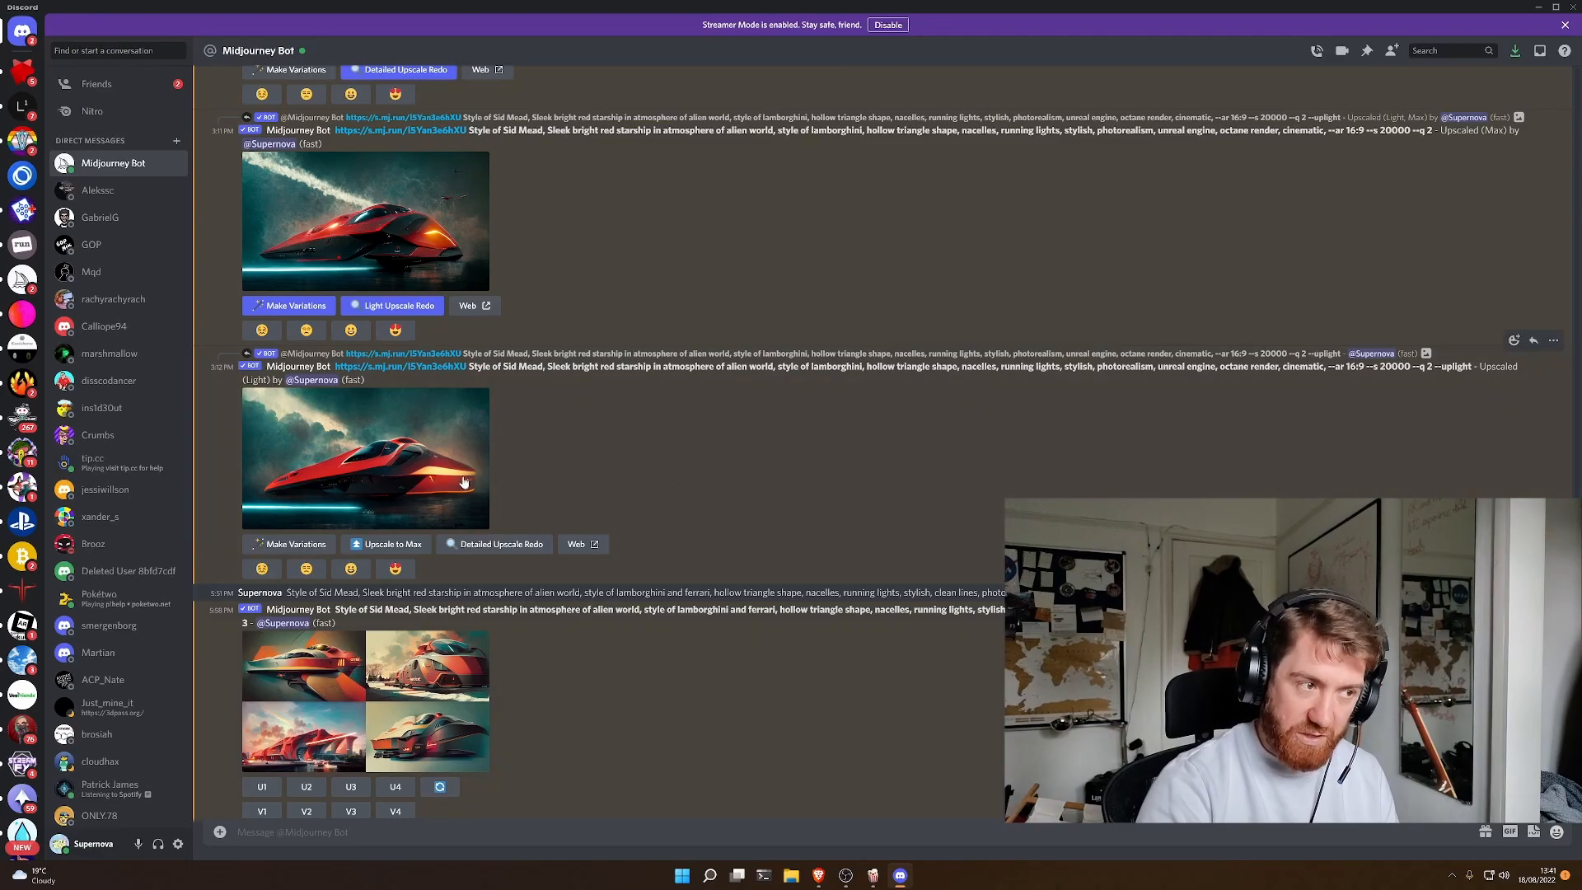
scroll(464, 538, up, 5)
scroll(464, 537, up, 10)
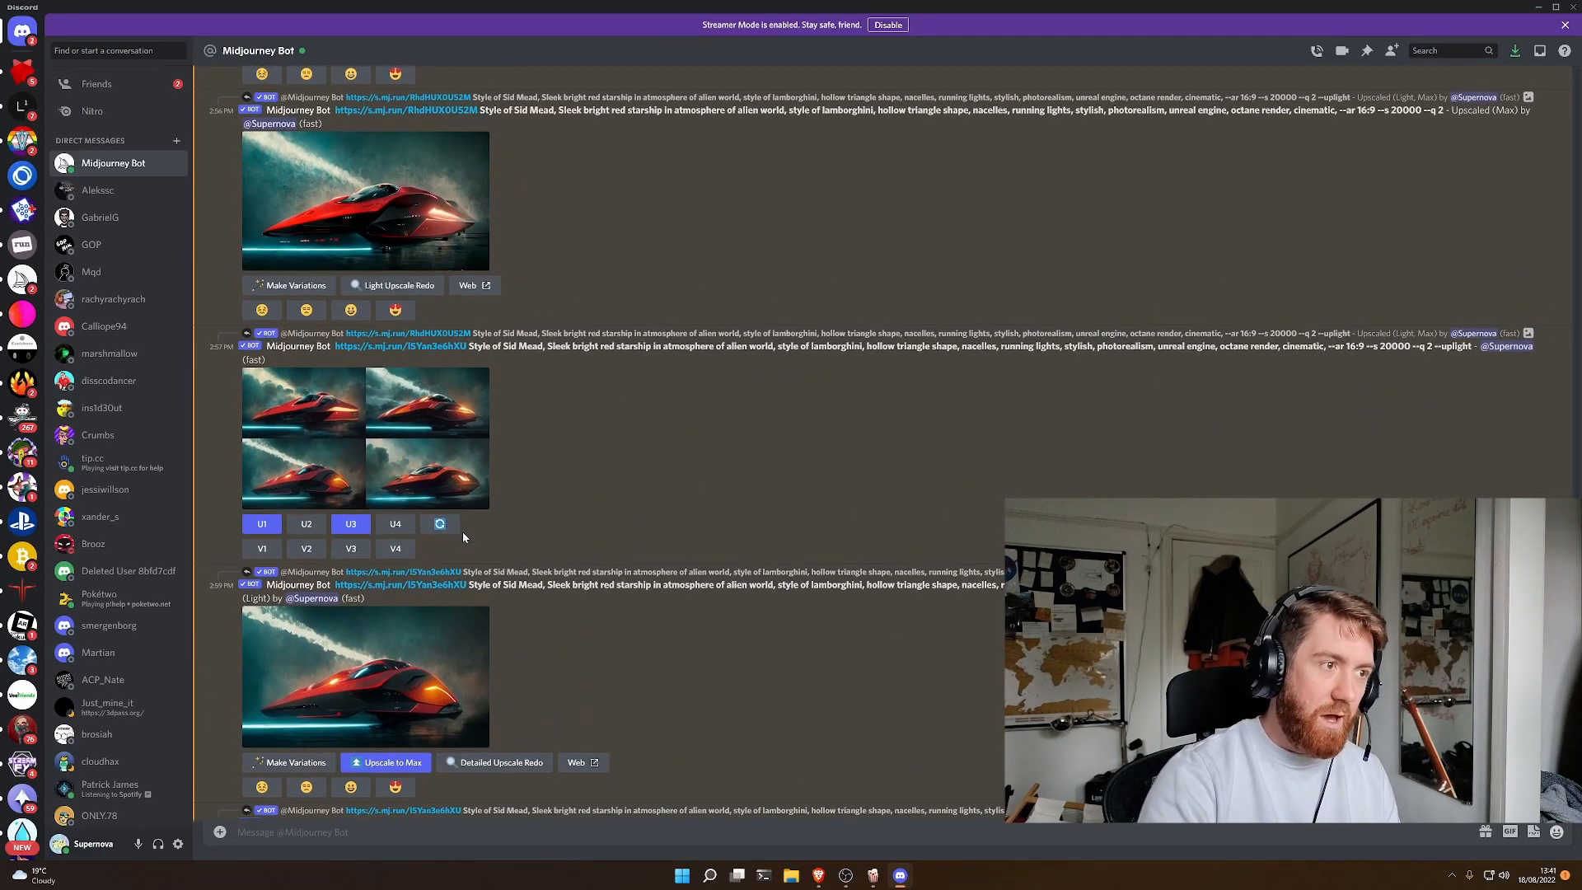
scroll(462, 538, up, 10)
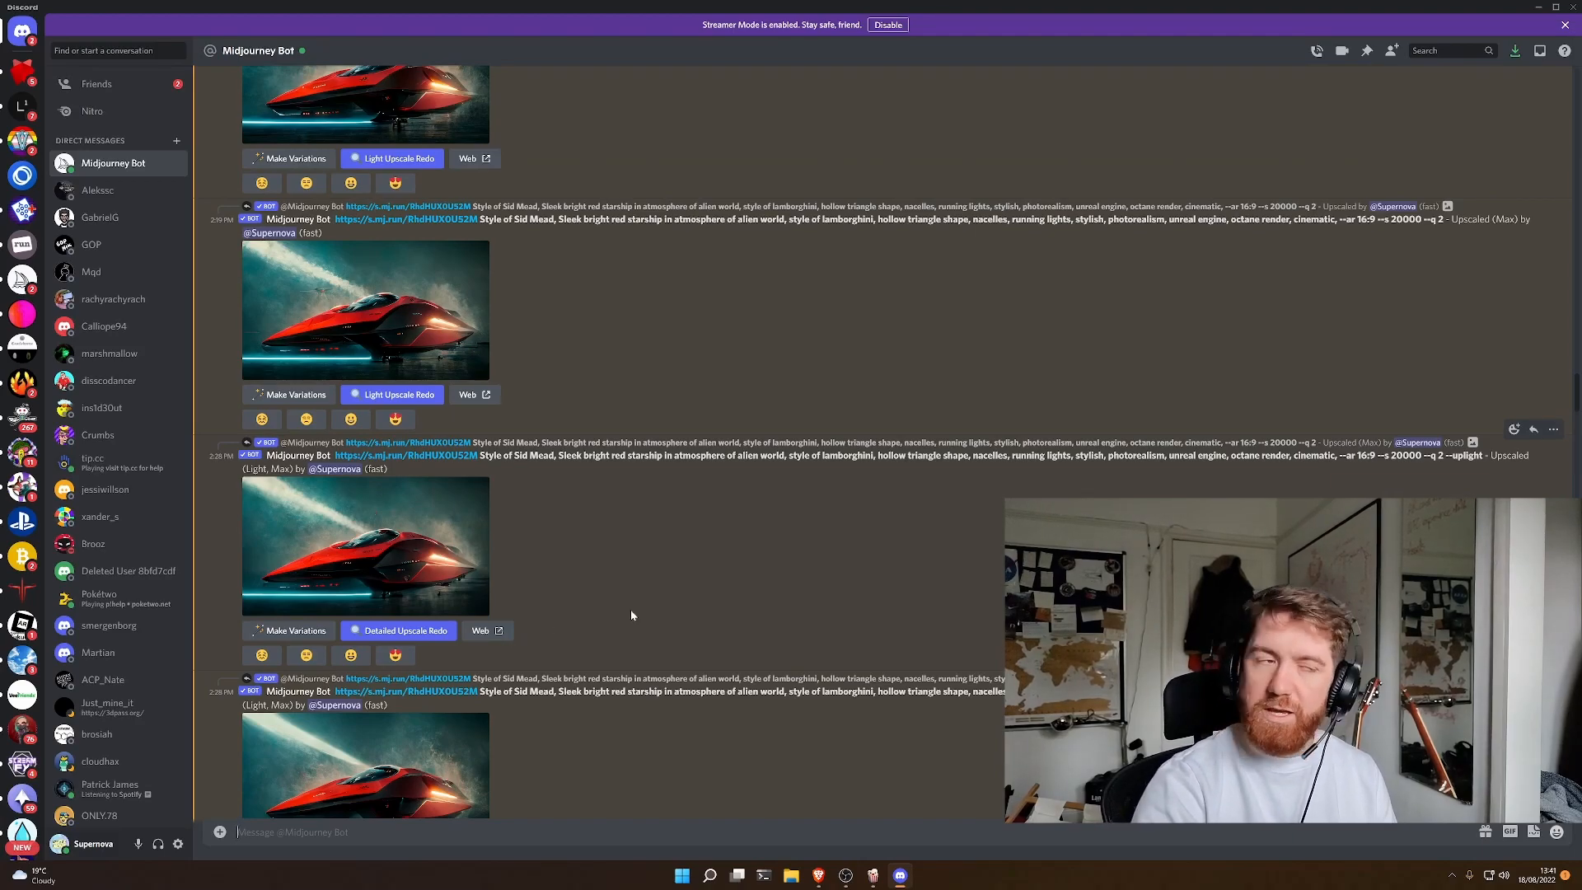
scroll(631, 613, up, 10)
scroll(638, 632, up, 10)
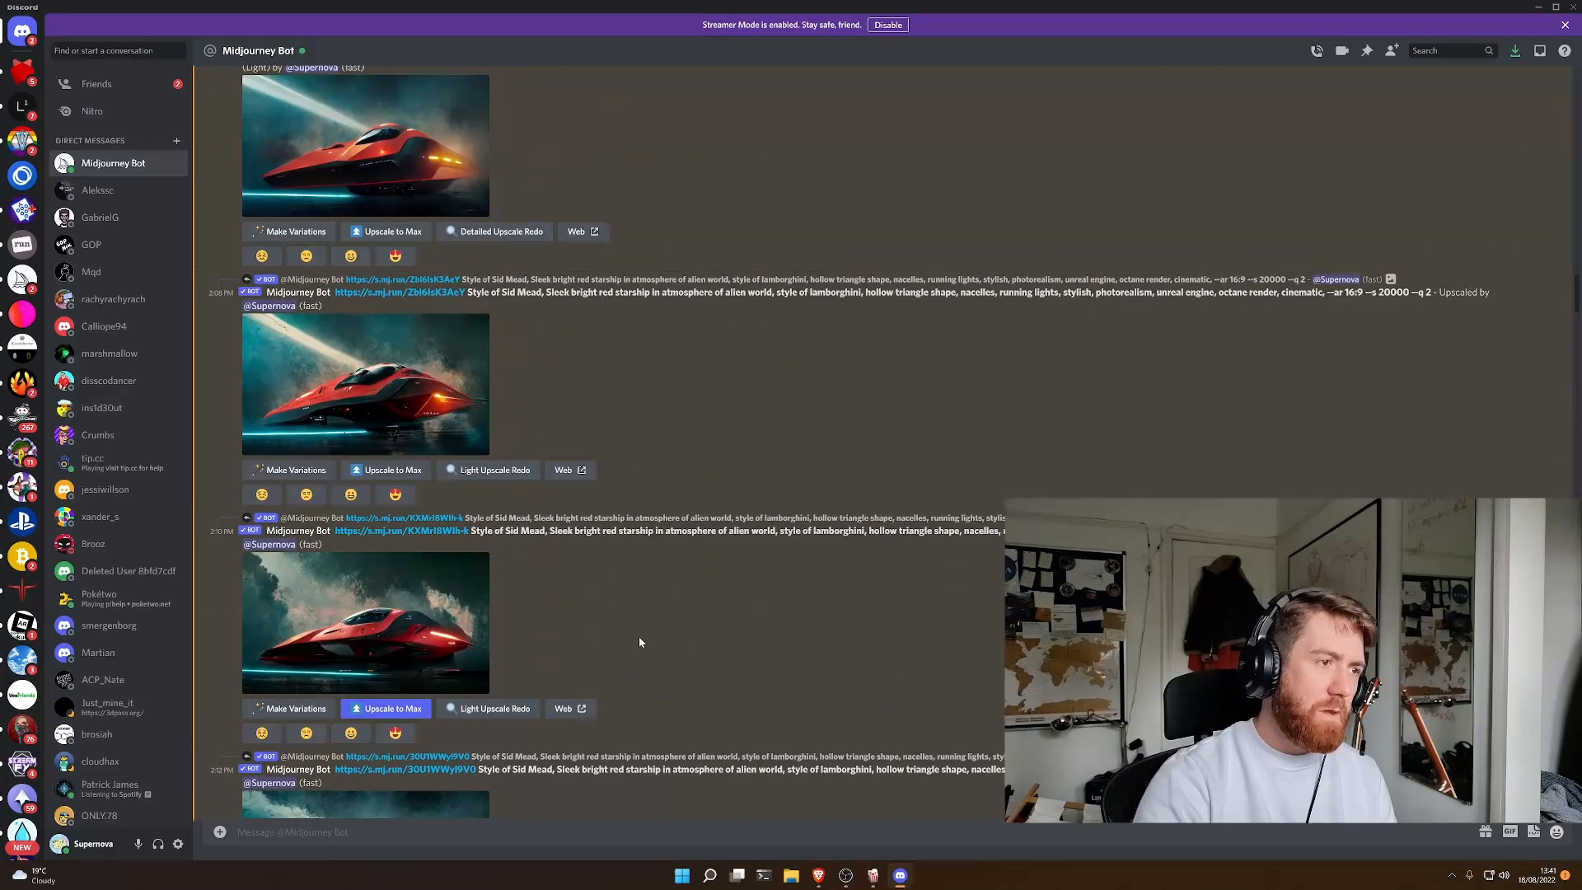
scroll(638, 644, up, 5)
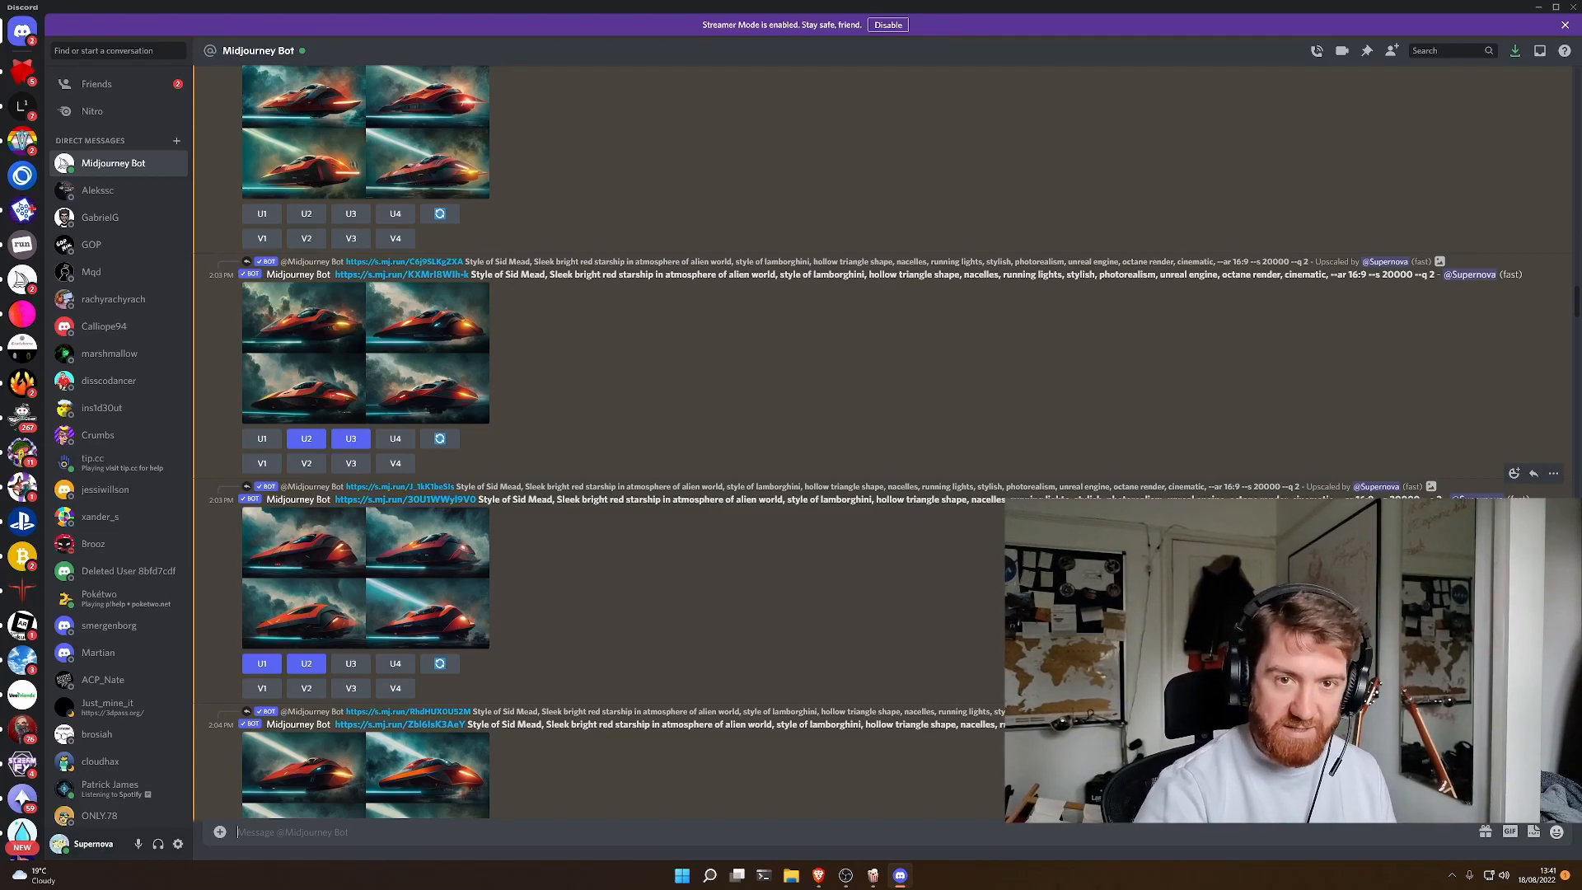
- Return to the newest landscape grid in the conversation and upscale its second image
drag(1576, 309, 1577, 701)
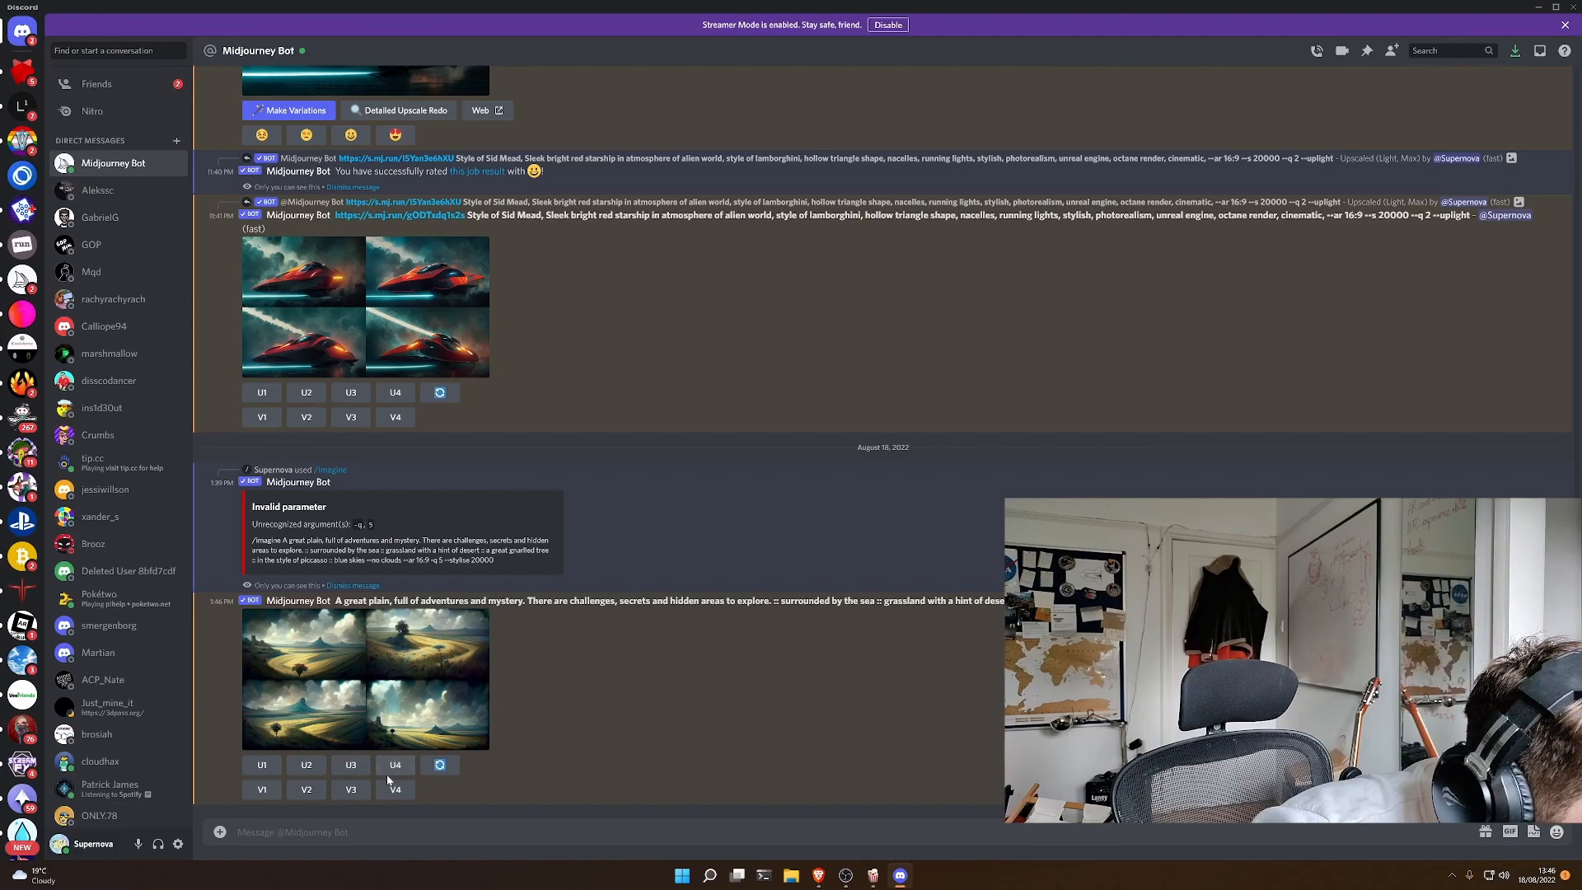
click(306, 765)
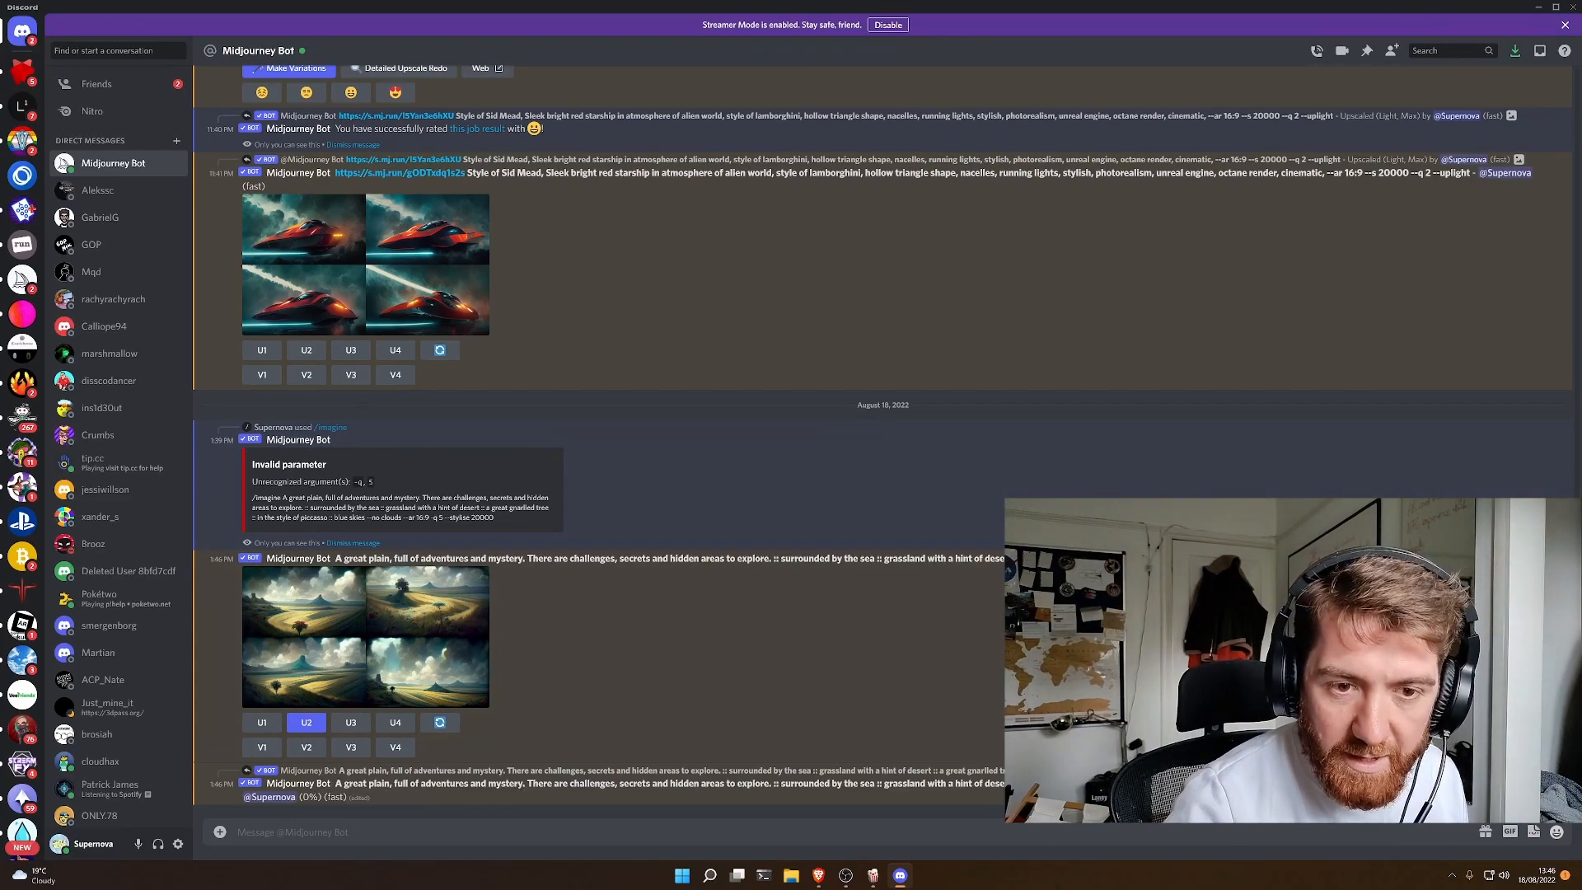
- Copy the landscape grid's prompt into a new message, change its quality parameter to --q 2 and send it
drag(1470, 559, 334, 559)
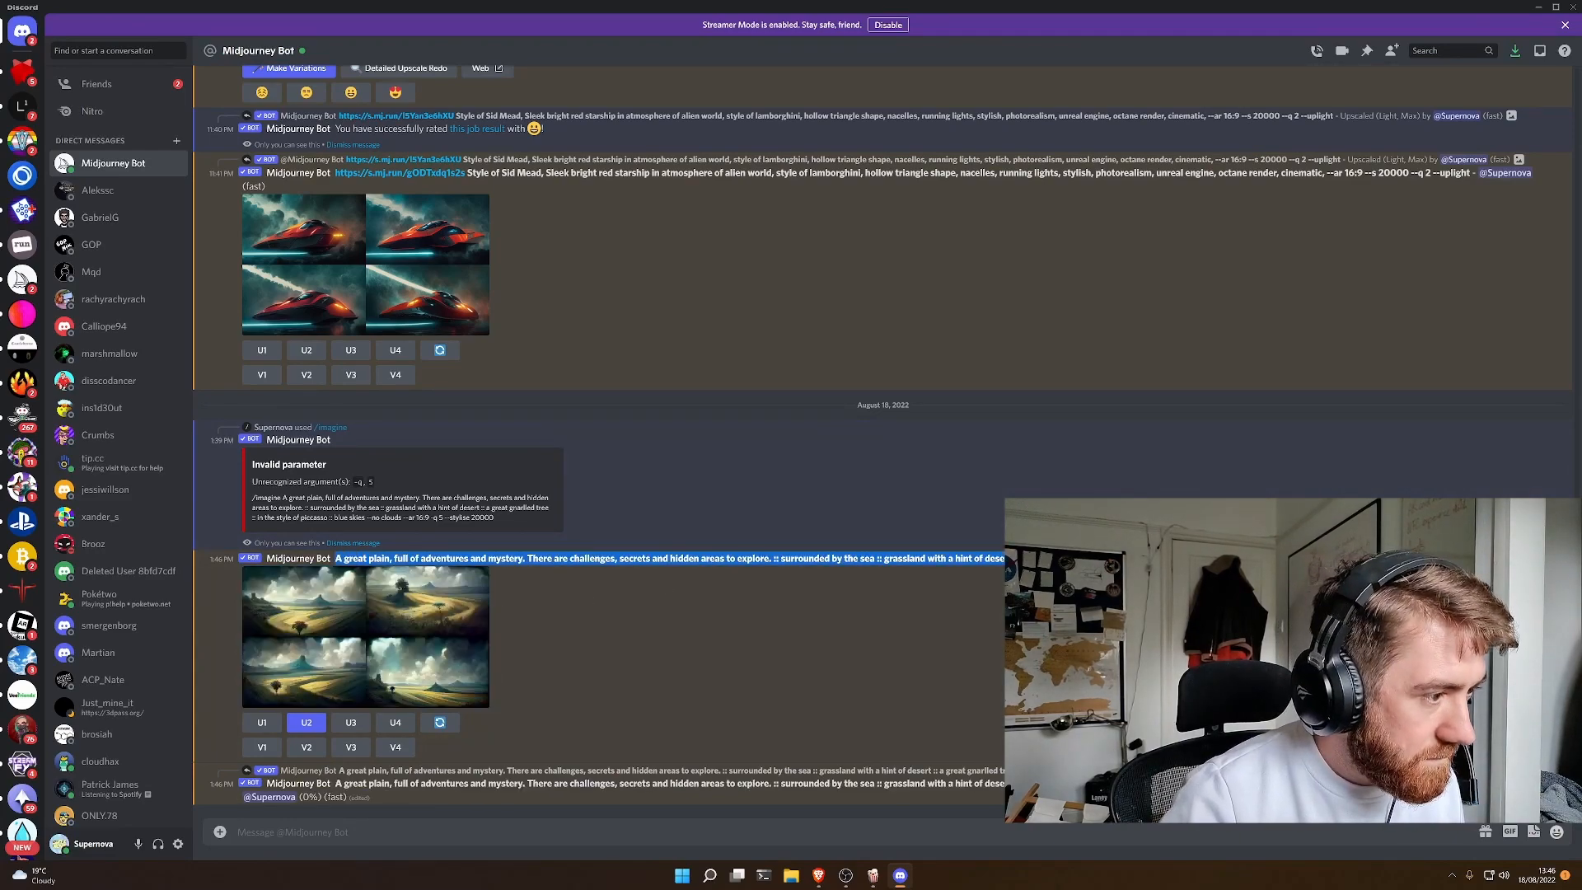
key(ctrl+c)
click(376, 841)
key(ctrl+v)
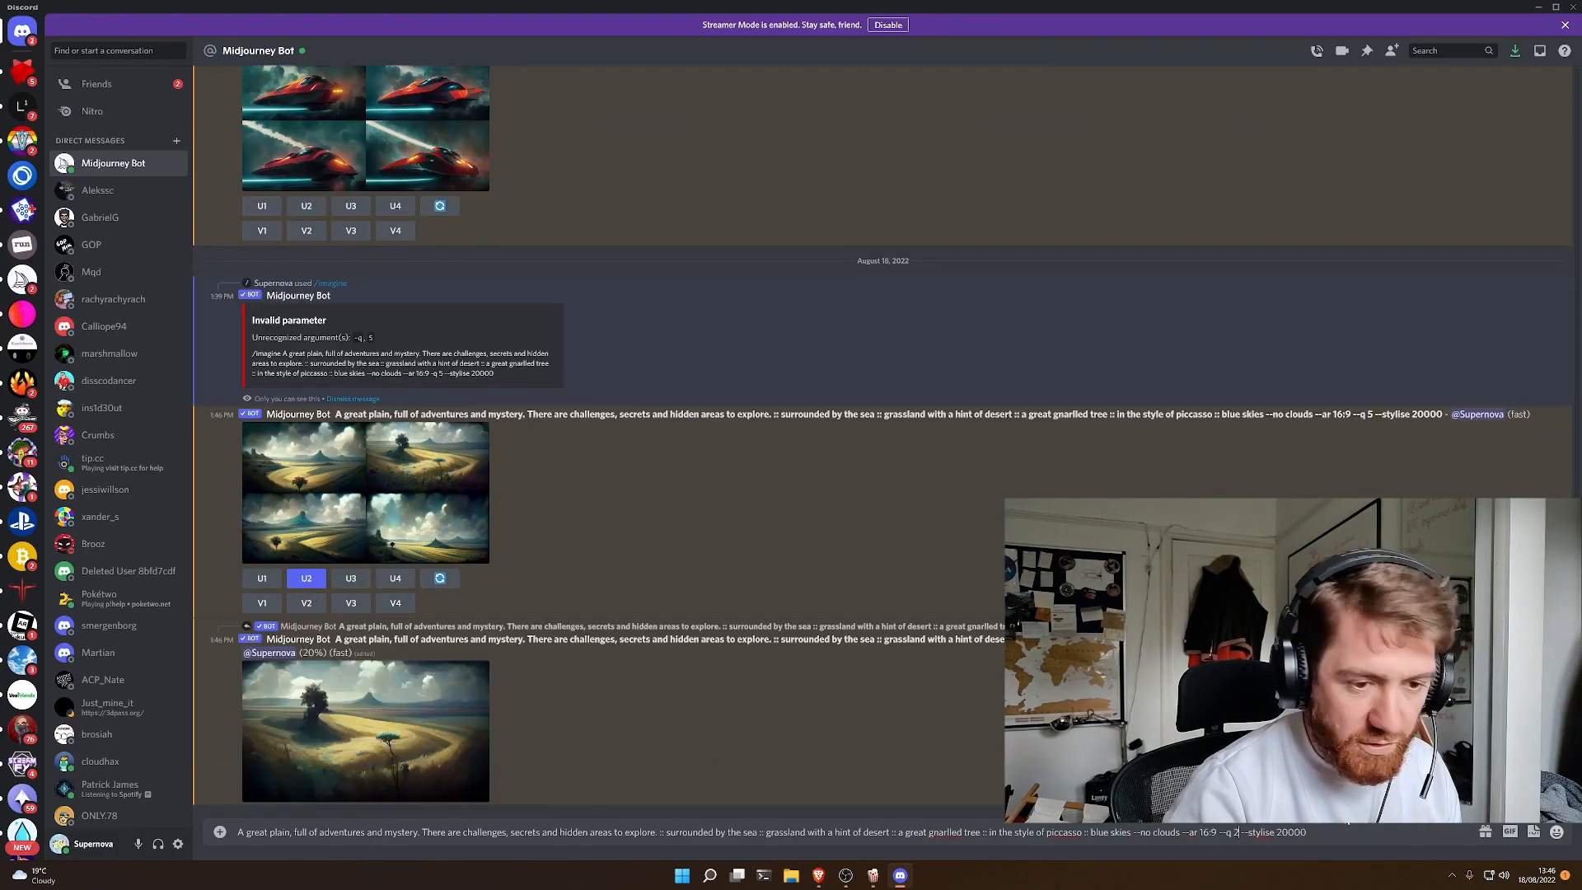
key(Return)
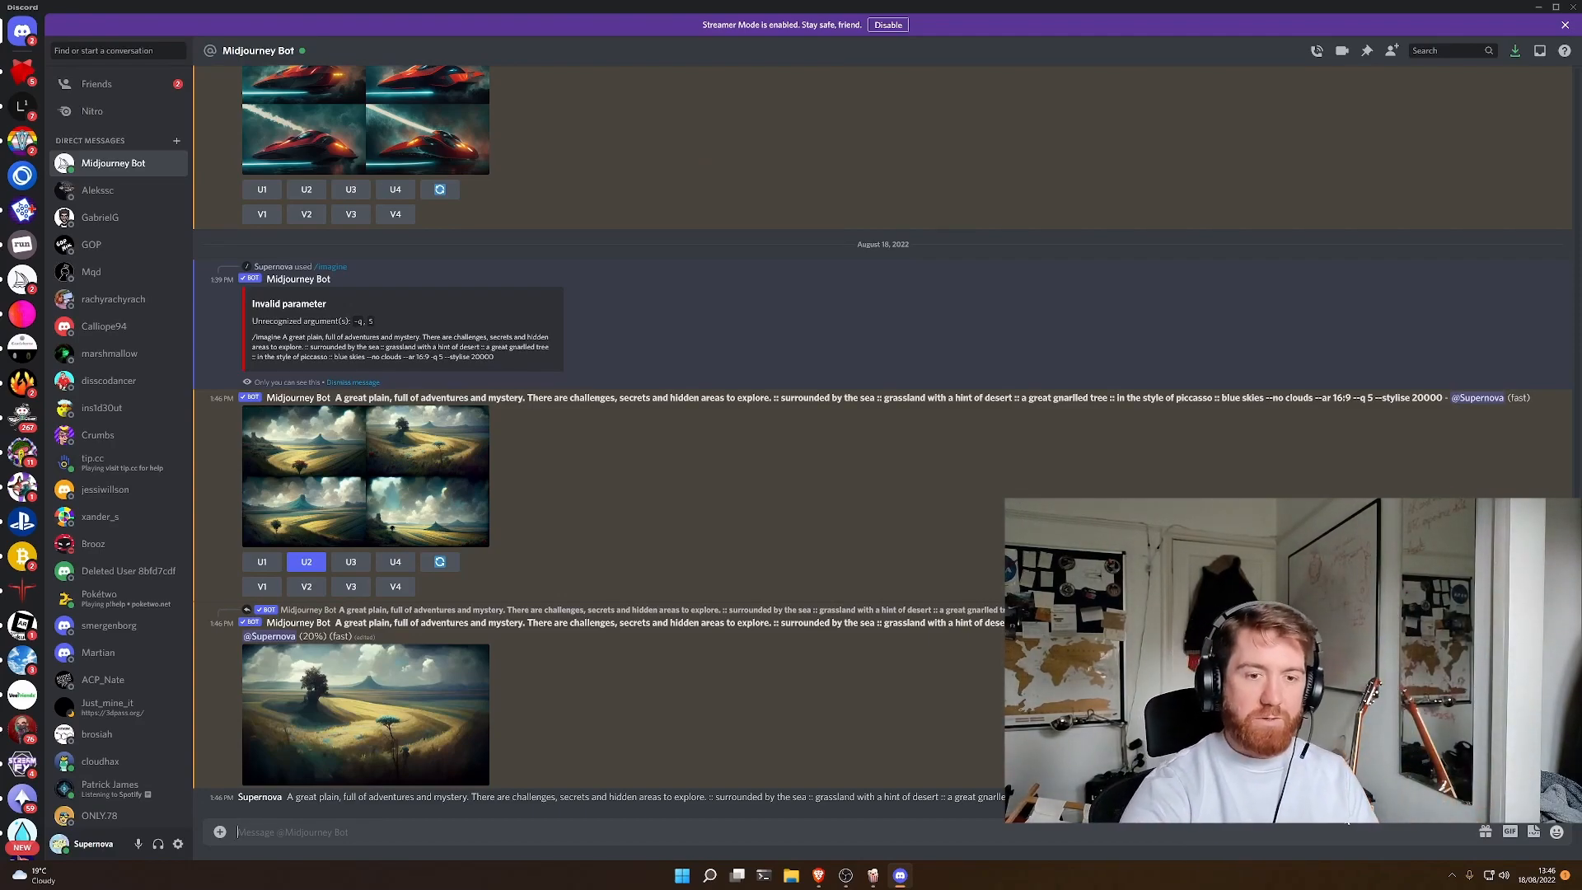
- Copy the sent --q 2 landscape prompt into an /imagine command and submit it
drag(1352, 798, 284, 798)
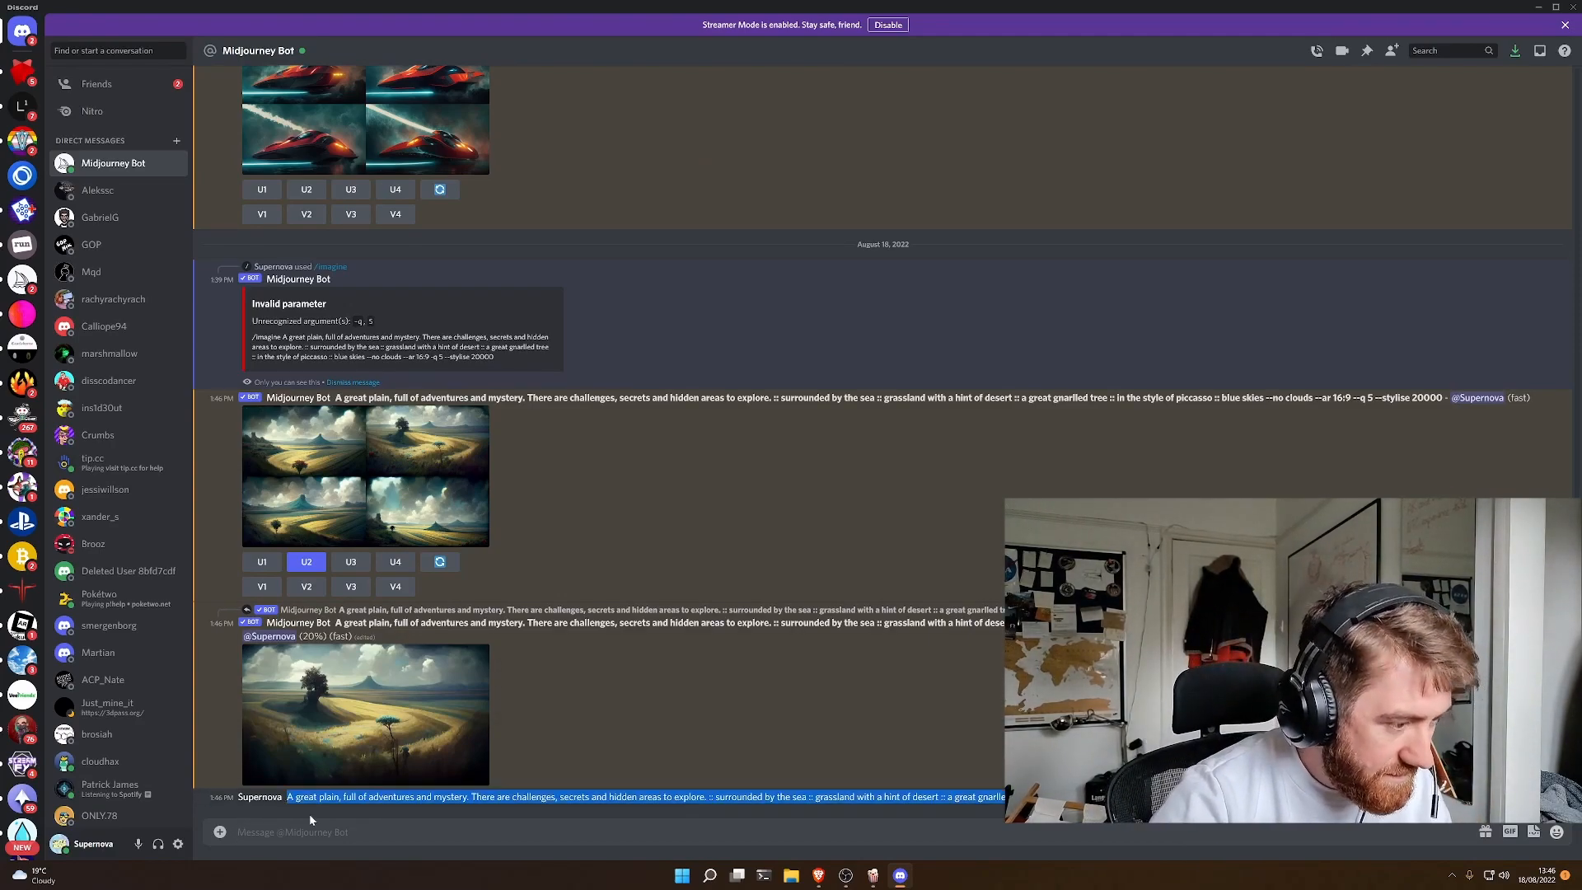
click(330, 831)
text(/imagine)
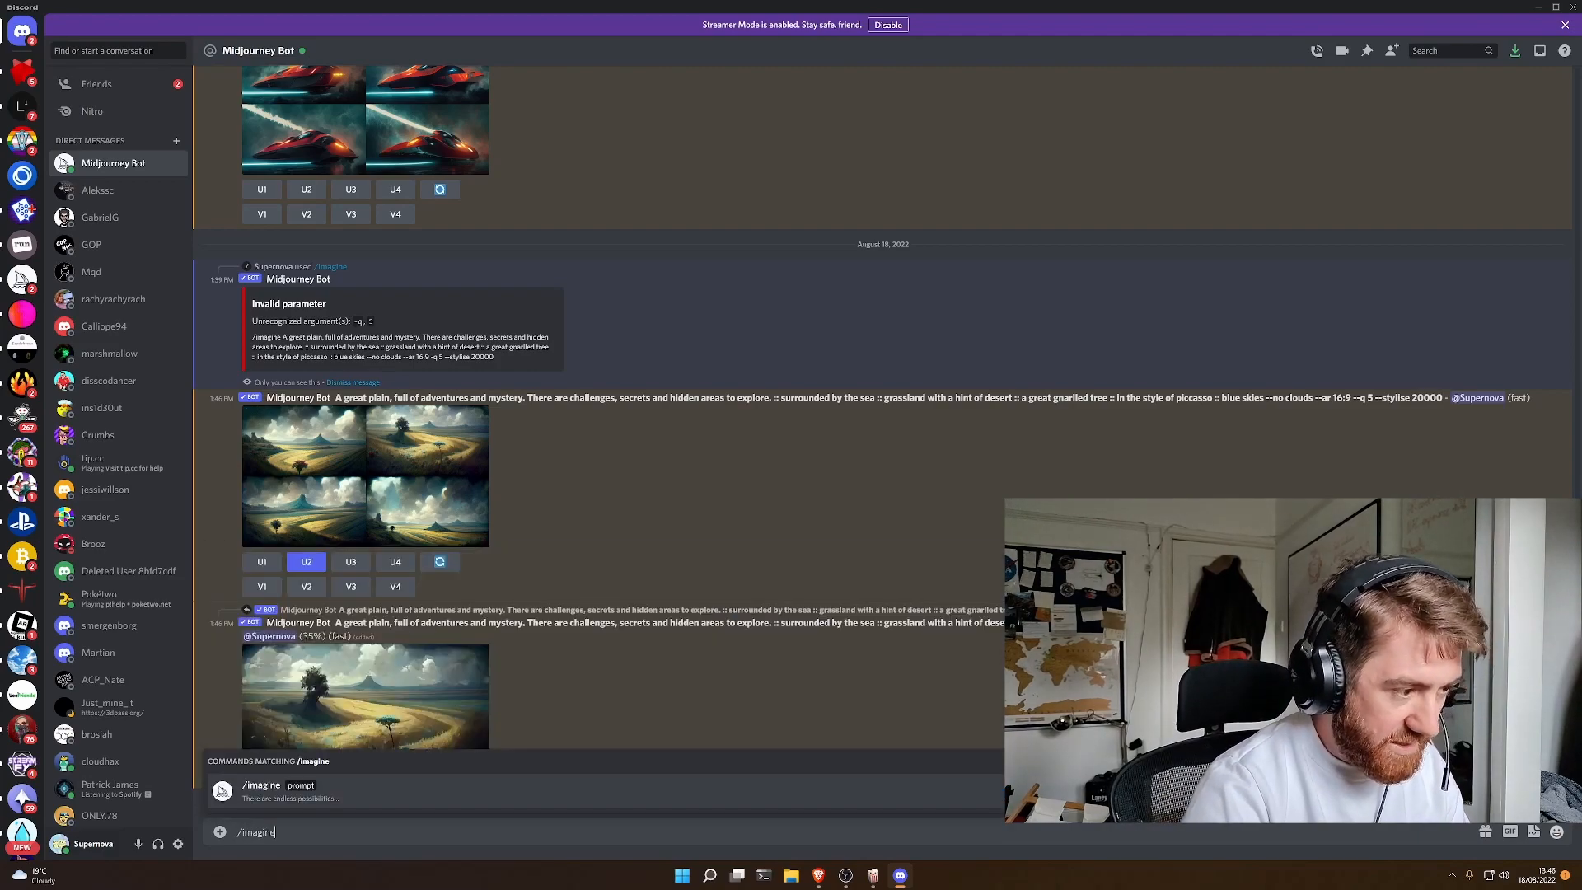
key(Tab)
key(ctrl+v)
key(Return)
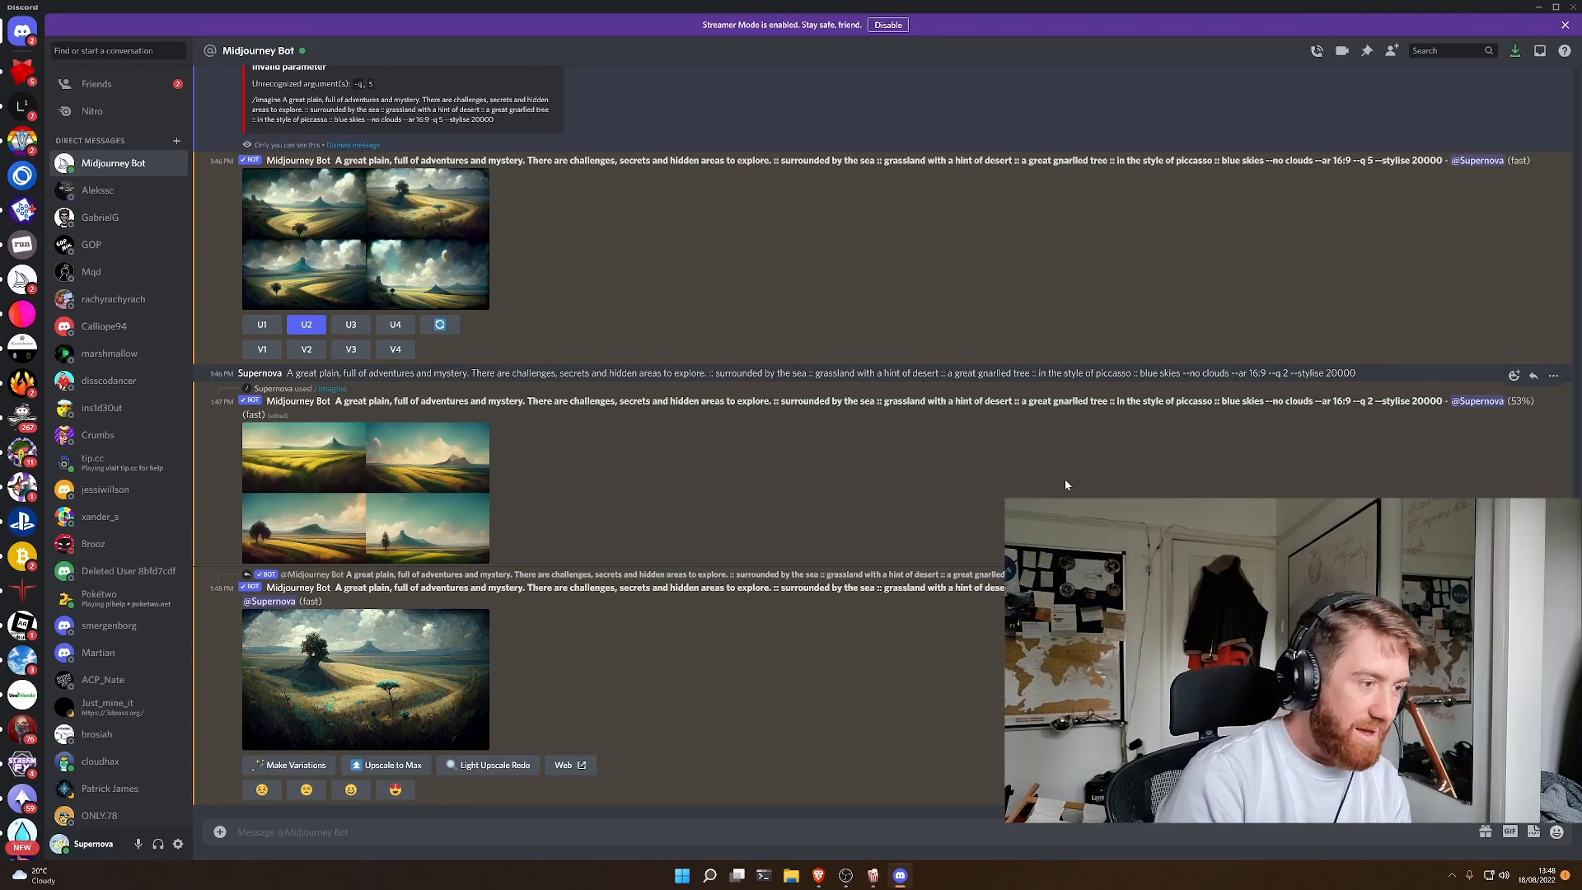
- Upscale the first image of the --q 2 landscape grid and make variations of the earlier upscaled tree landscape
click(430, 658)
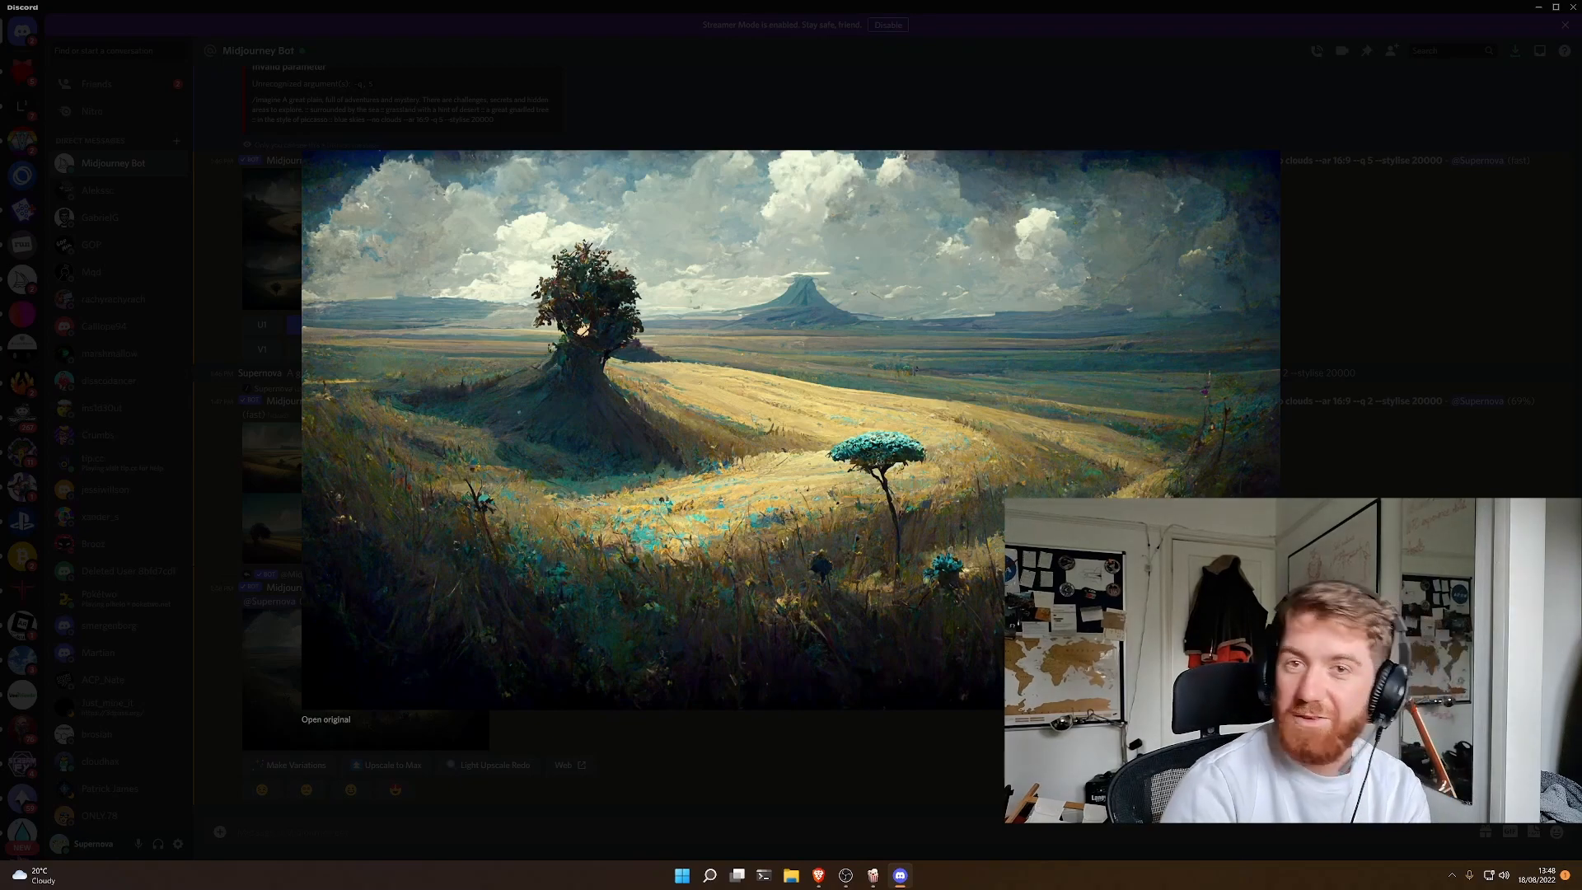
click(978, 770)
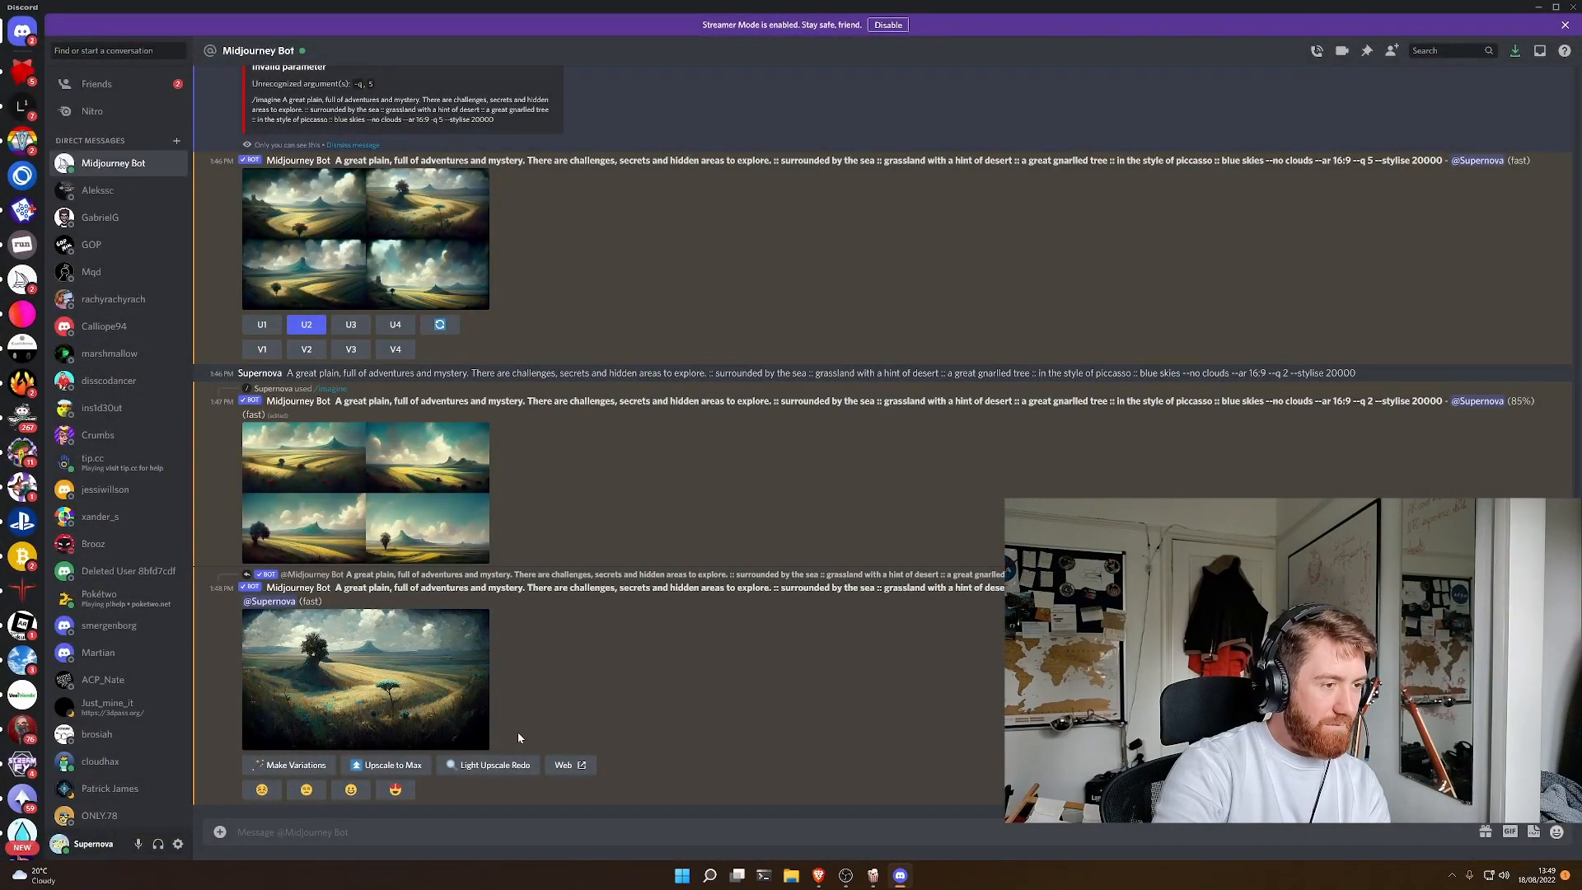
click(412, 497)
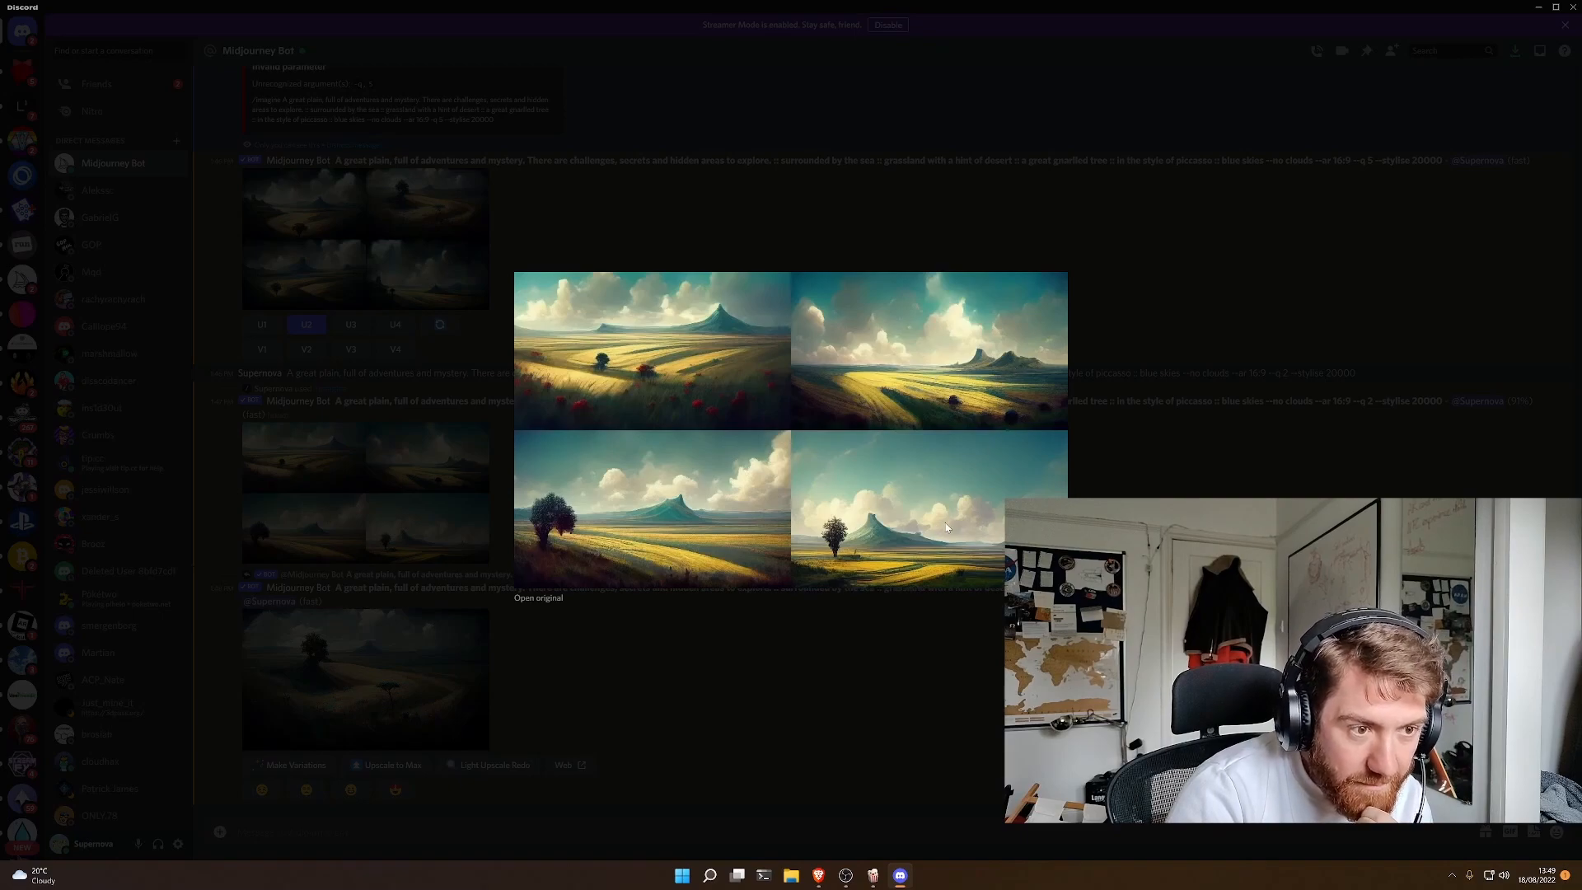
click(686, 635)
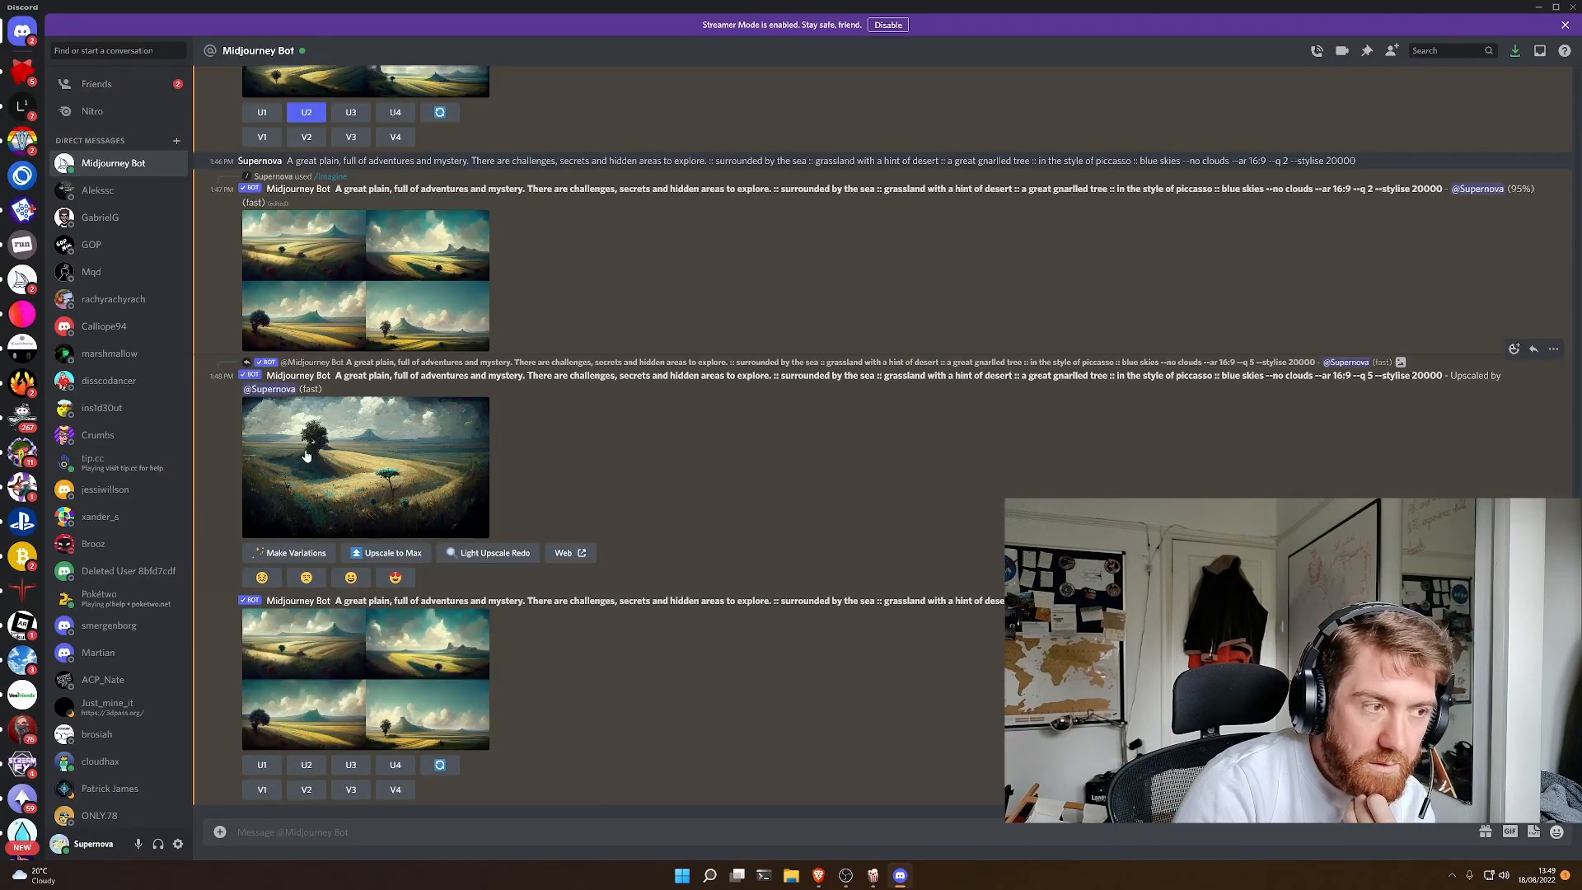
click(265, 766)
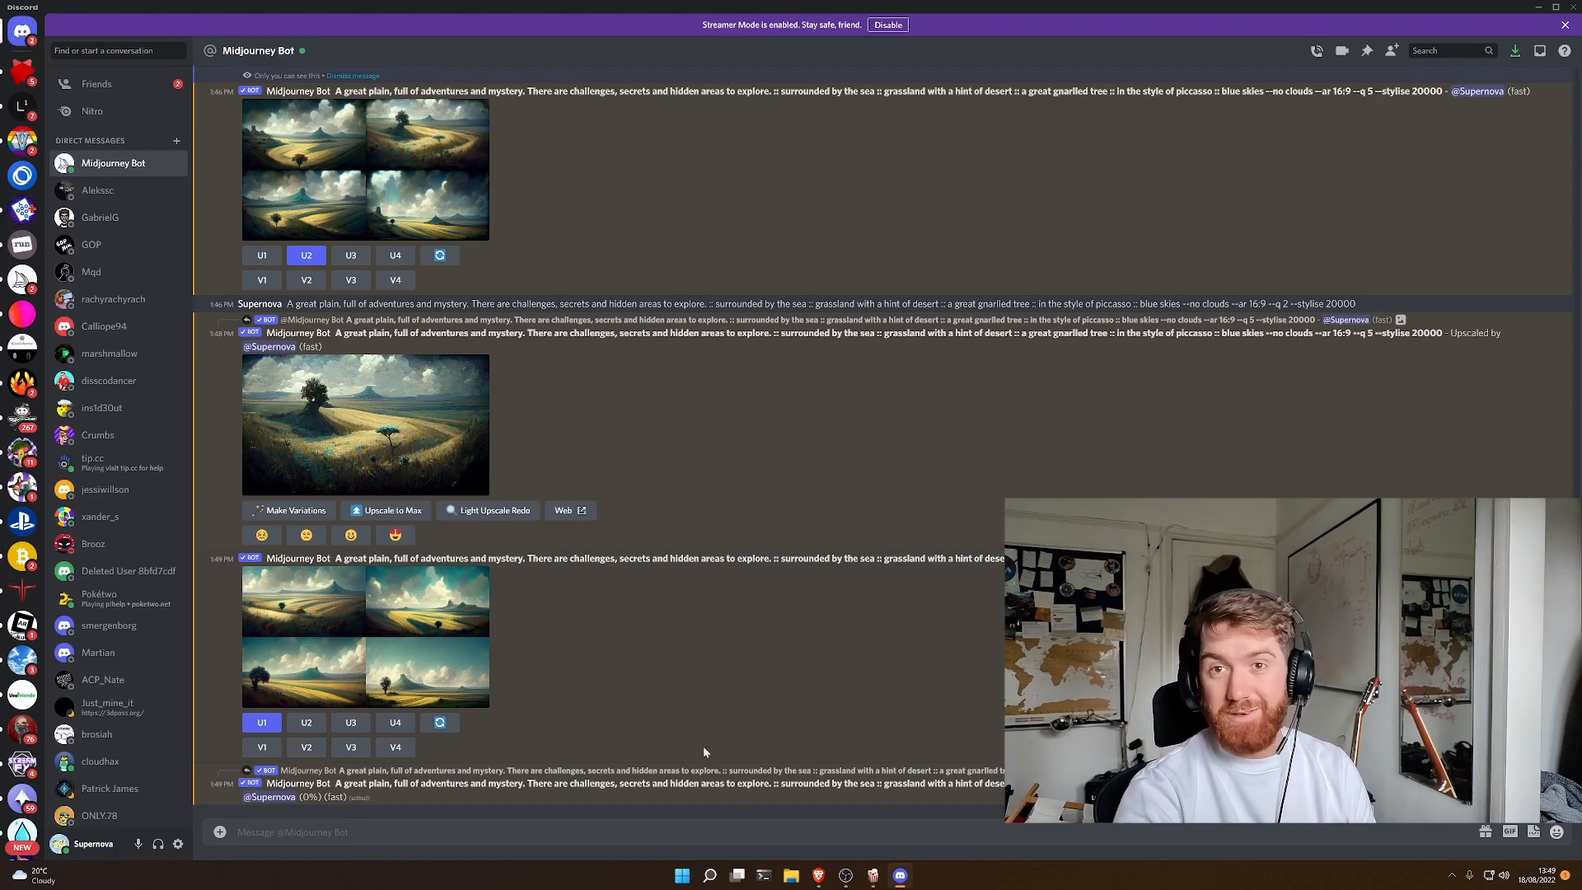
click(301, 511)
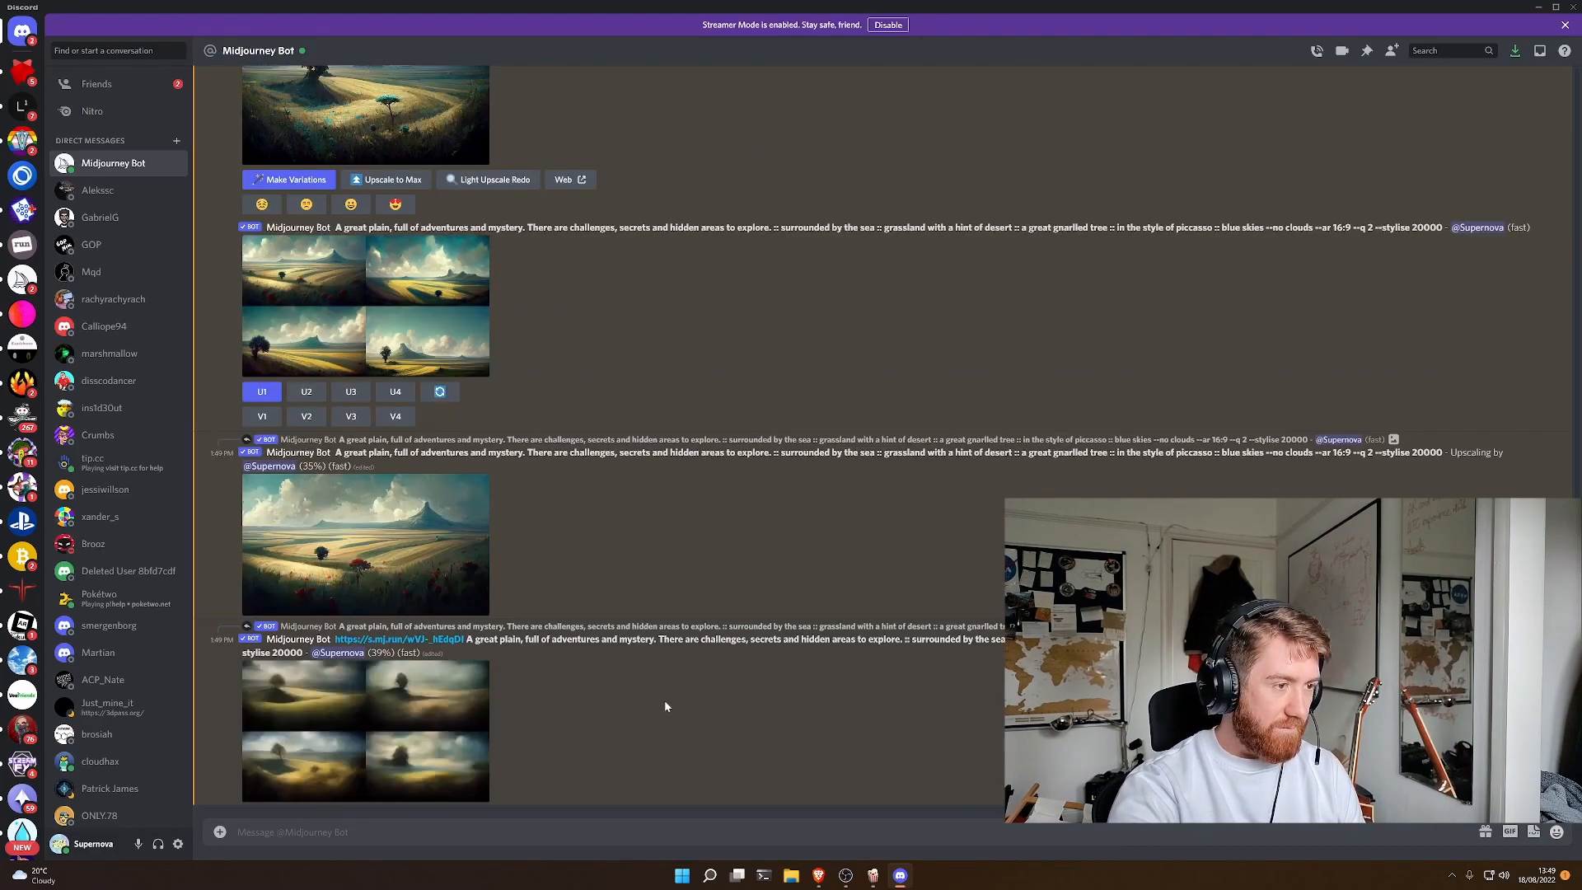
- Examine enlarged views of the --q 2 upscale in progress and the new variations grid of the tree landscape
click(384, 568)
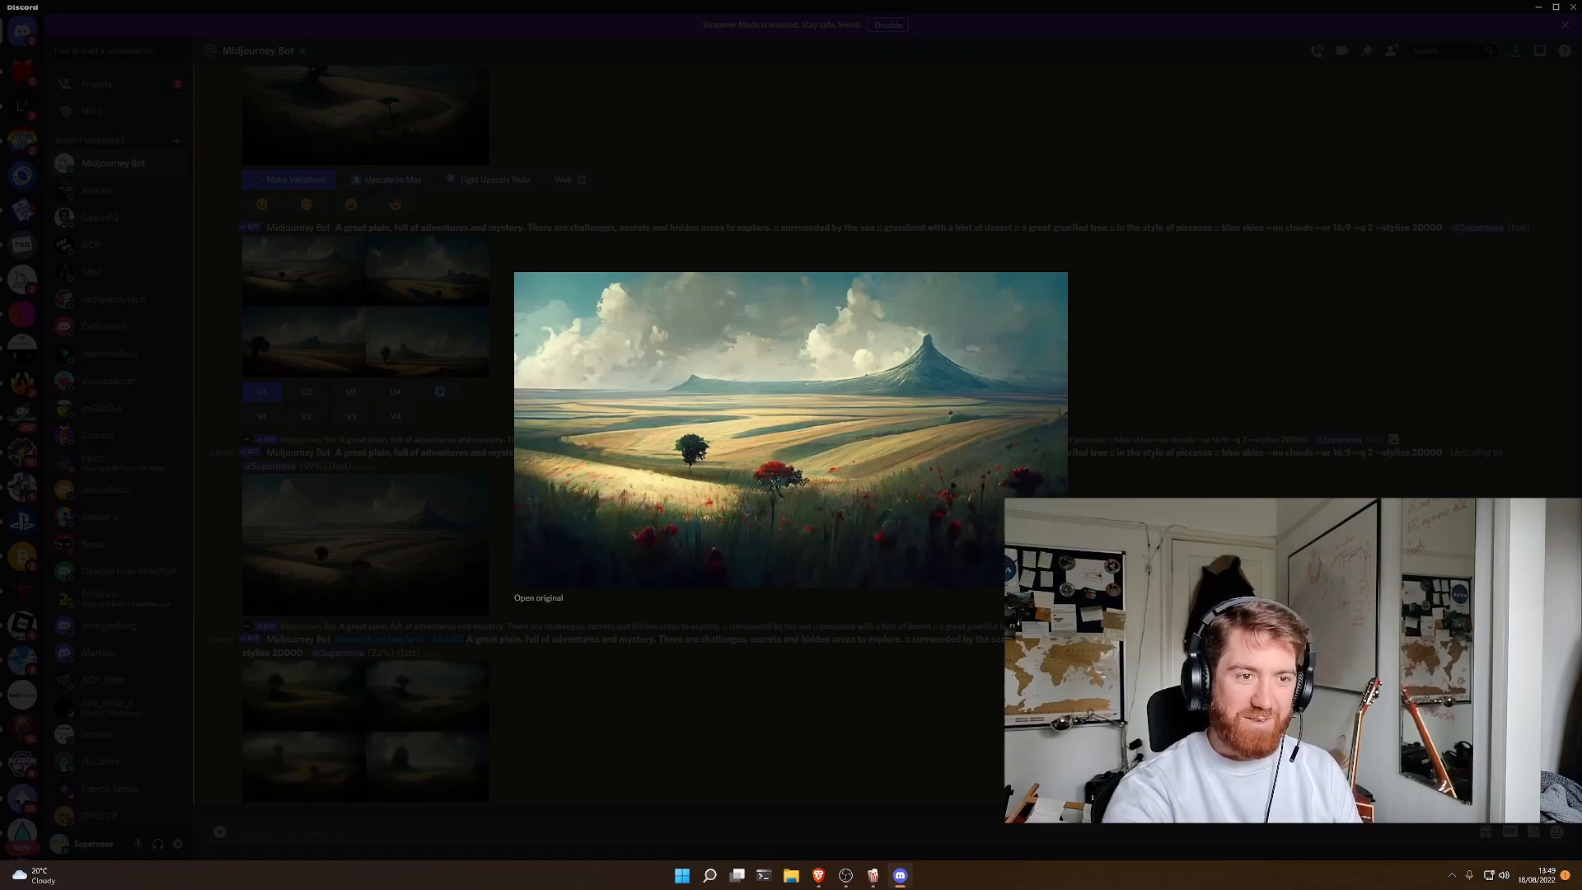
key(Escape)
scroll(758, 392, up, 2)
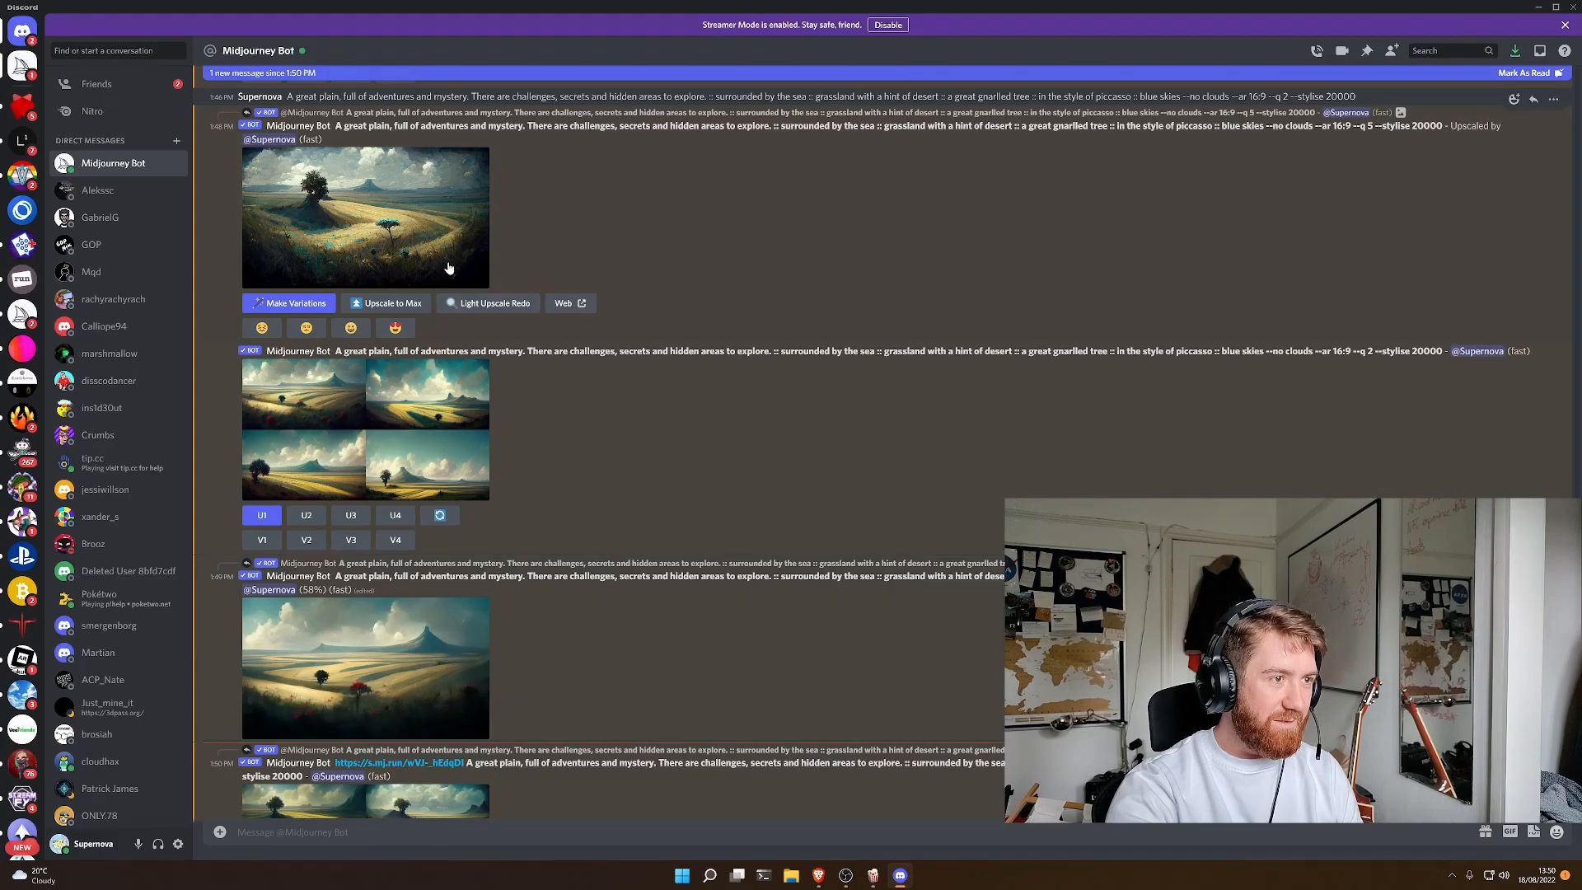
scroll(428, 683, down, 1)
scroll(511, 733, down, 1)
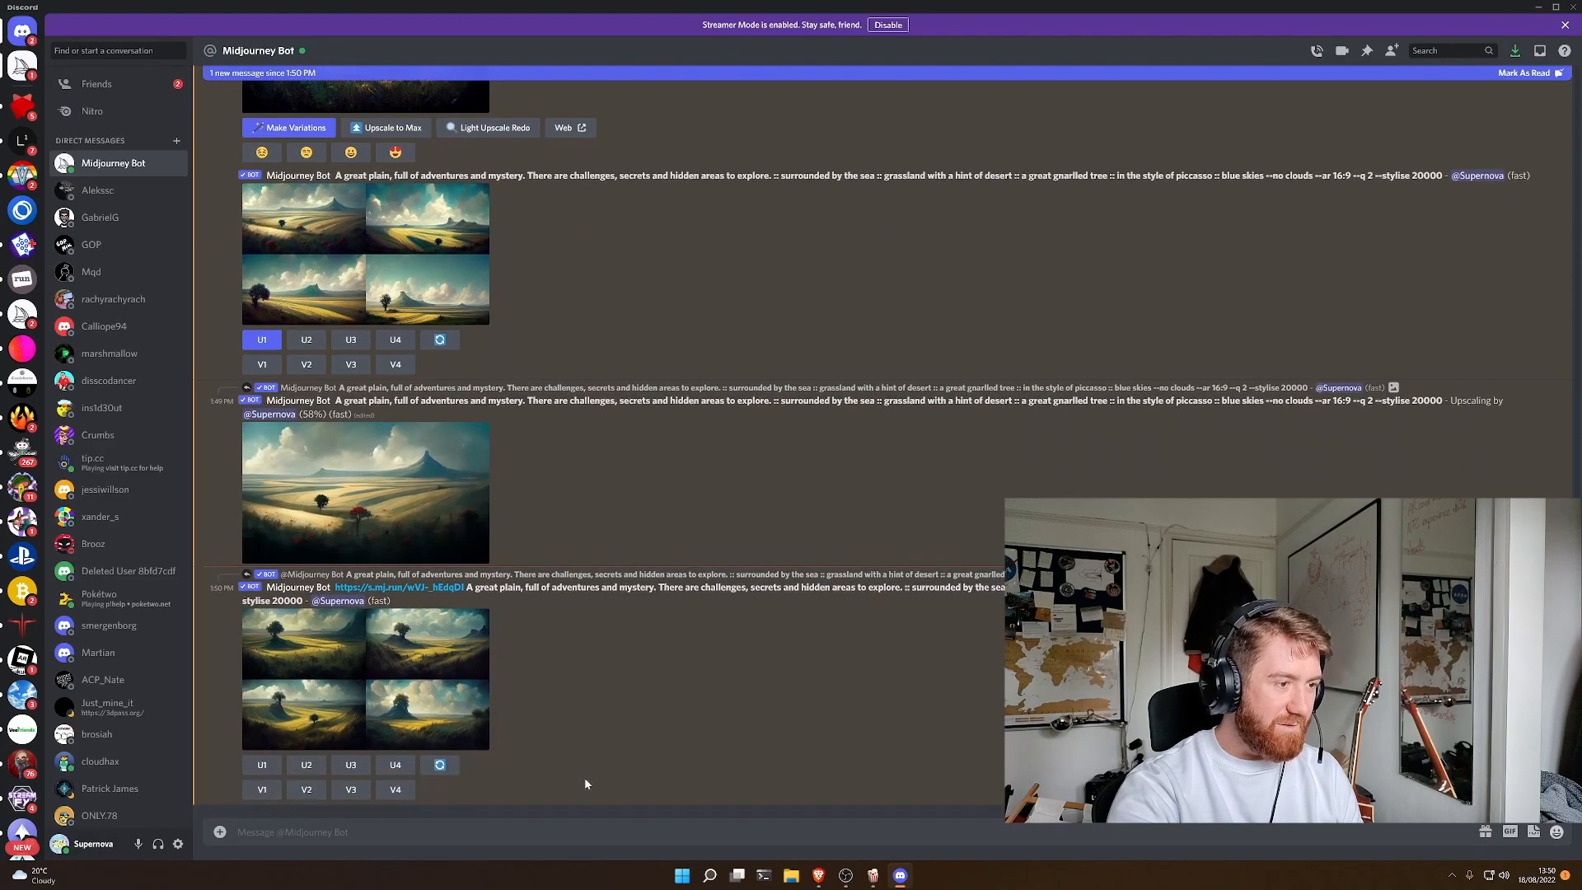
click(484, 725)
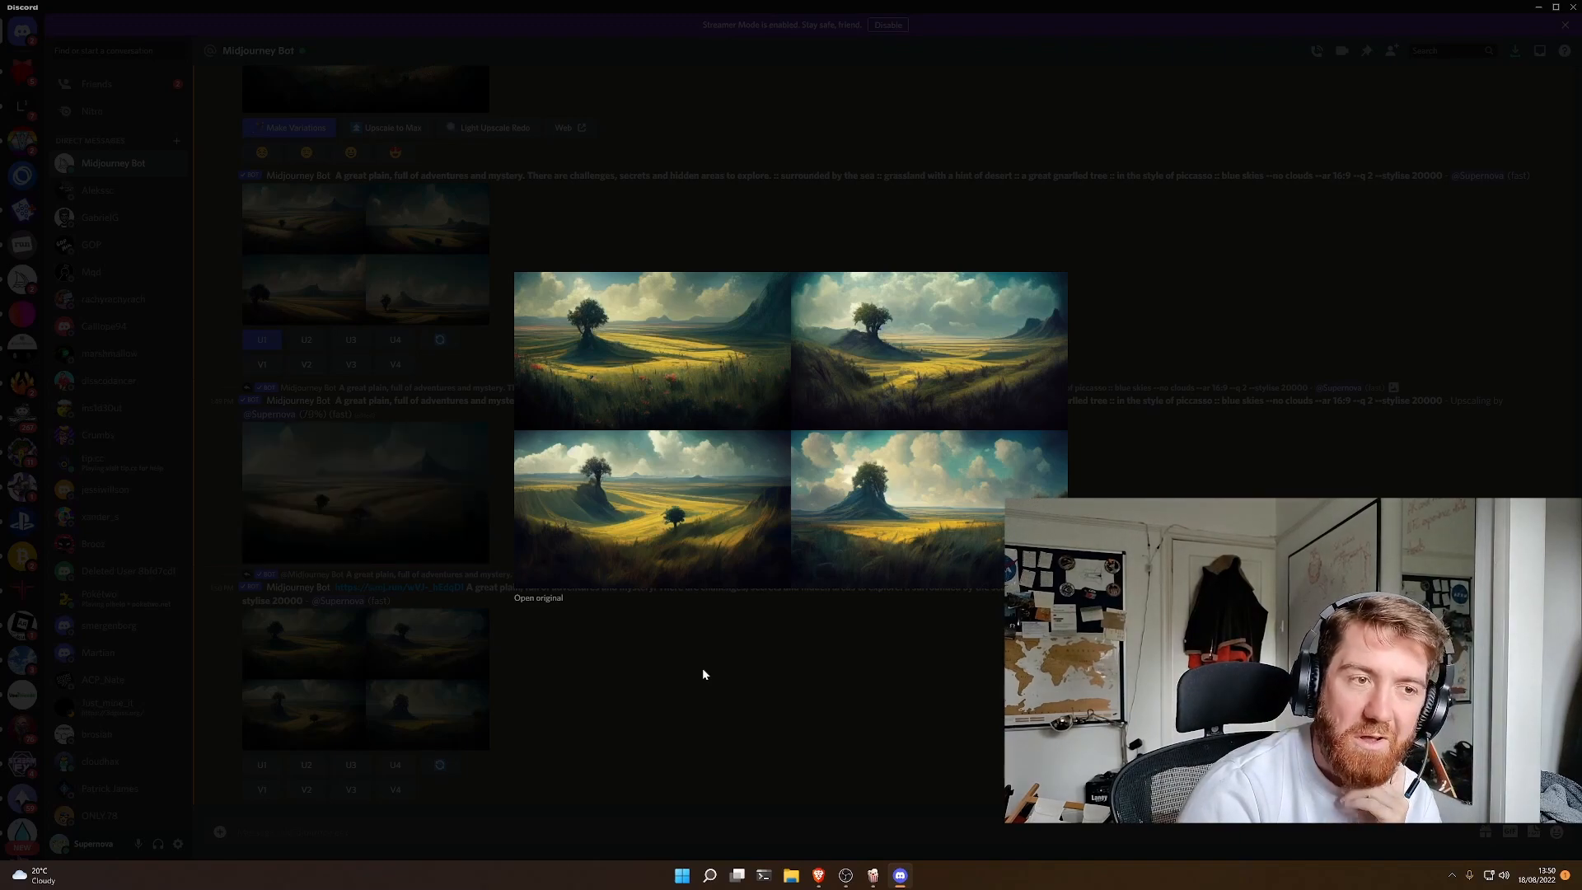
click(703, 673)
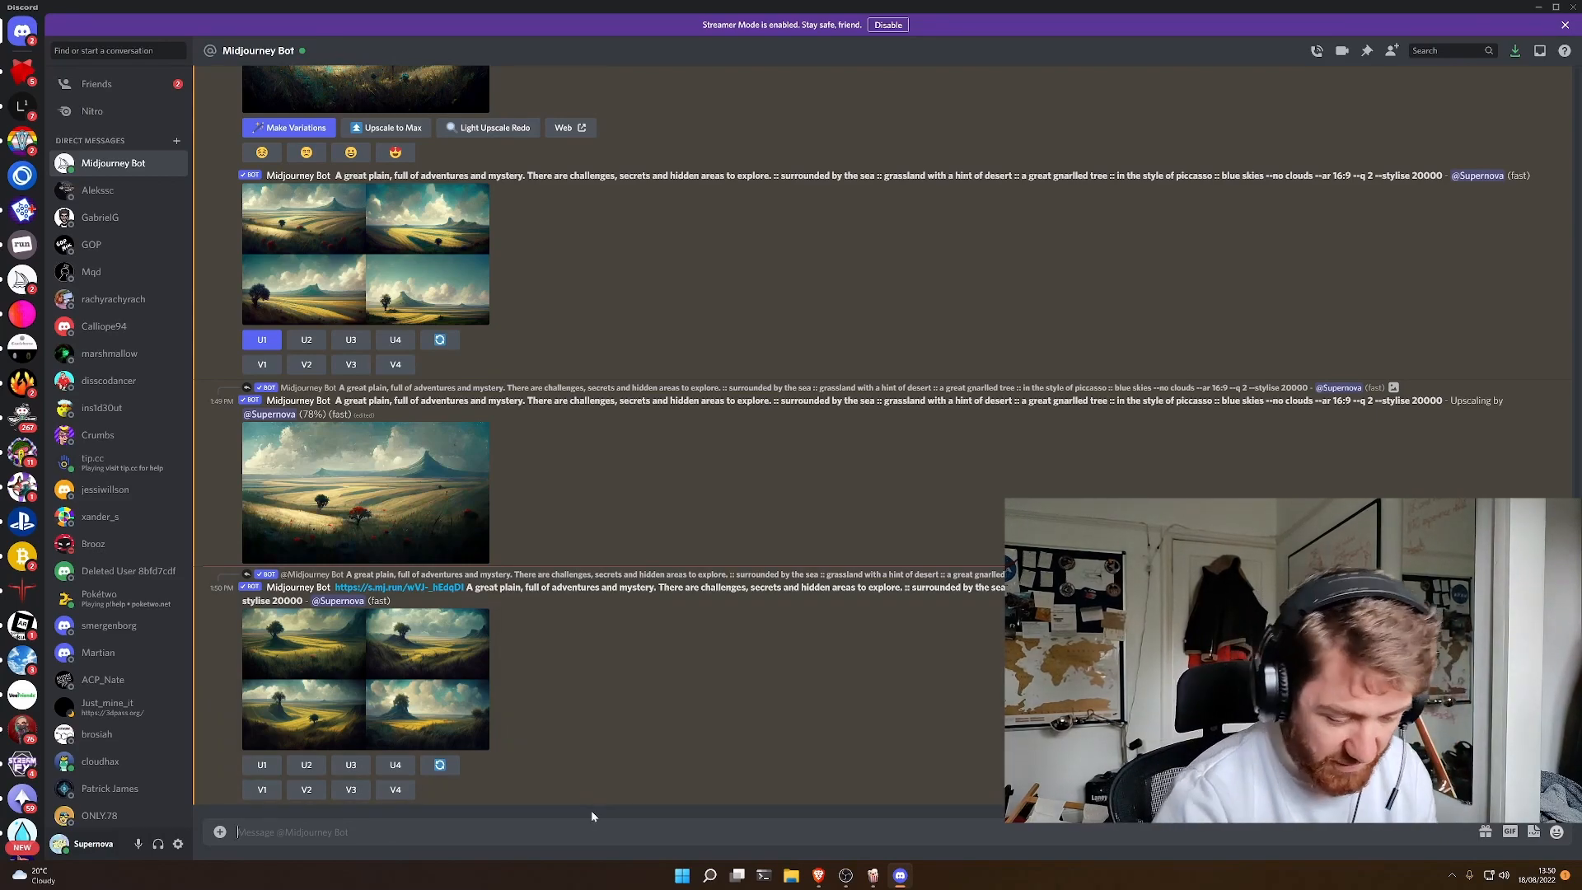
- Submit an /imagine command with the prompt "a pop vinyl figurine in the style of the undertaker from wwe" and view the resulting grid
text(/imagine)
key(Tab)
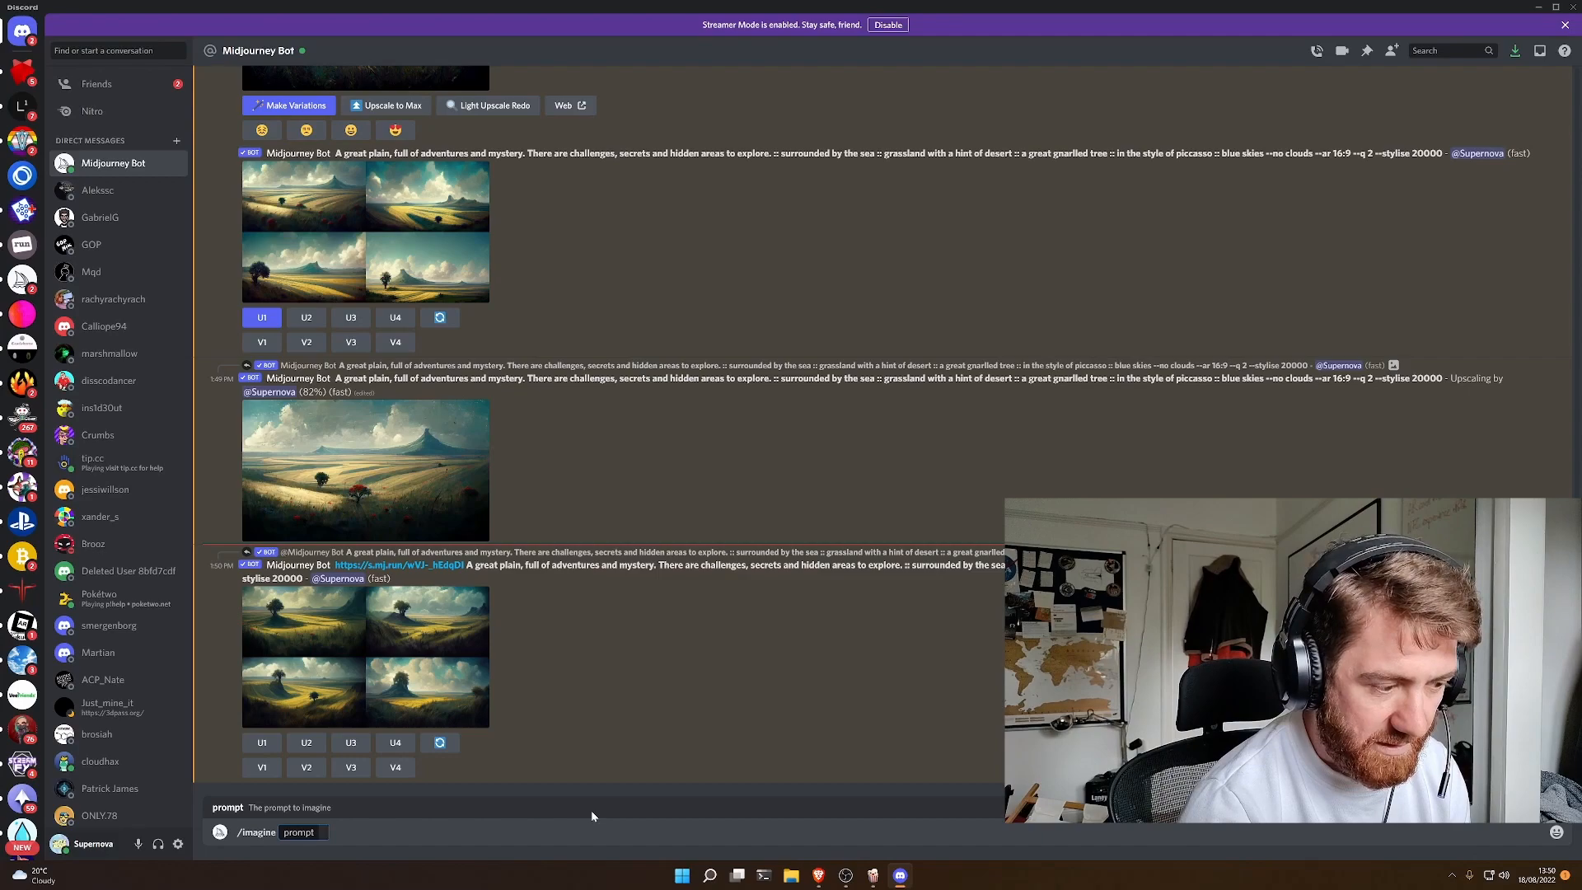
text(a pop)
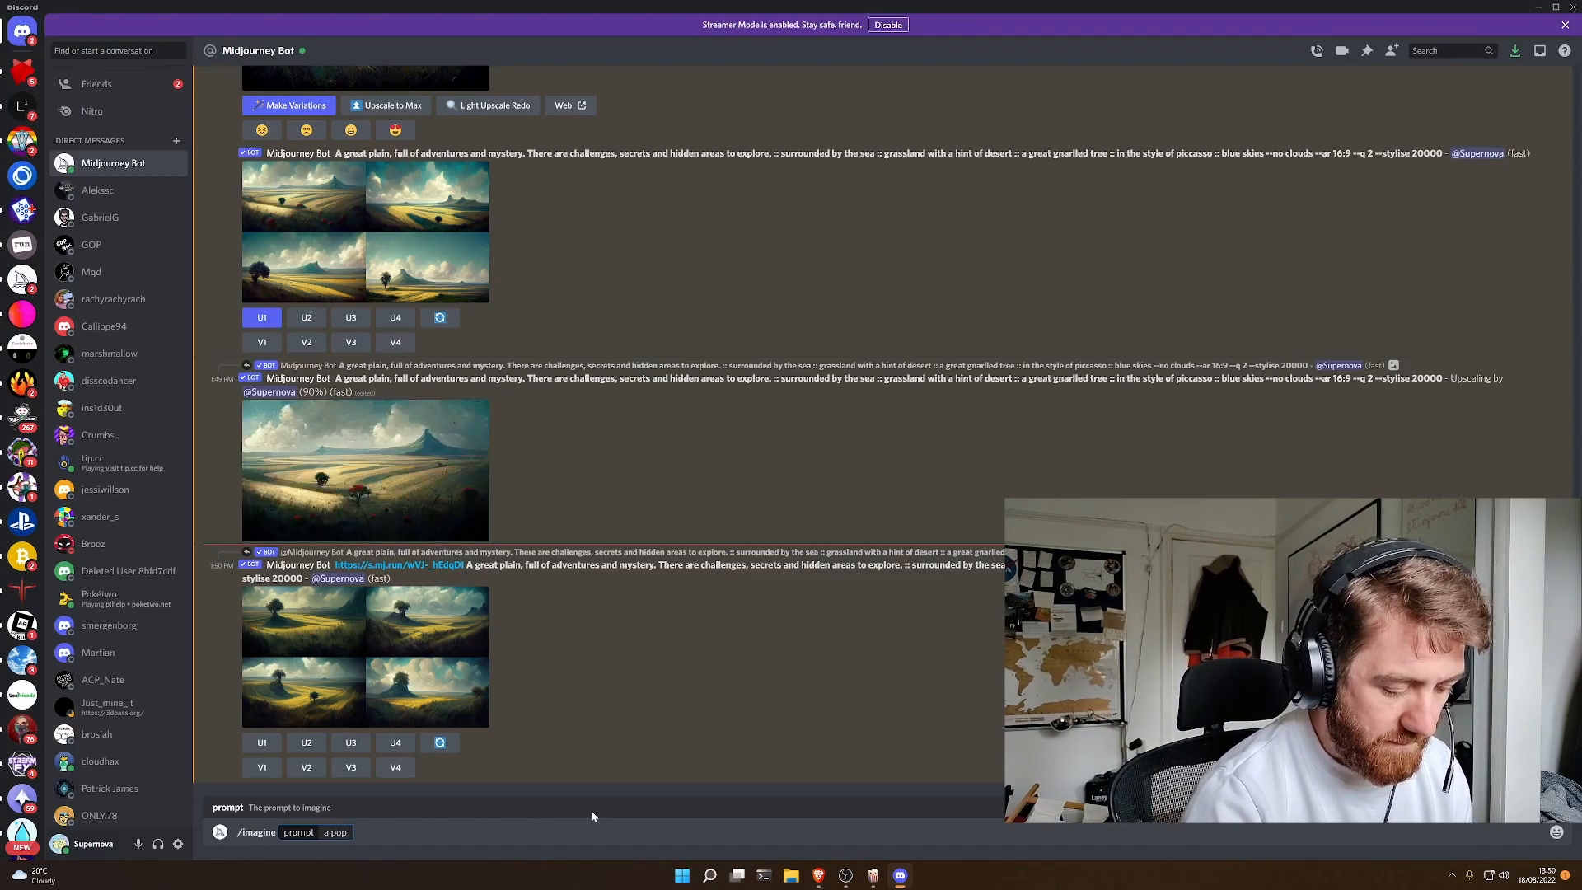
text( vinyl figurie)
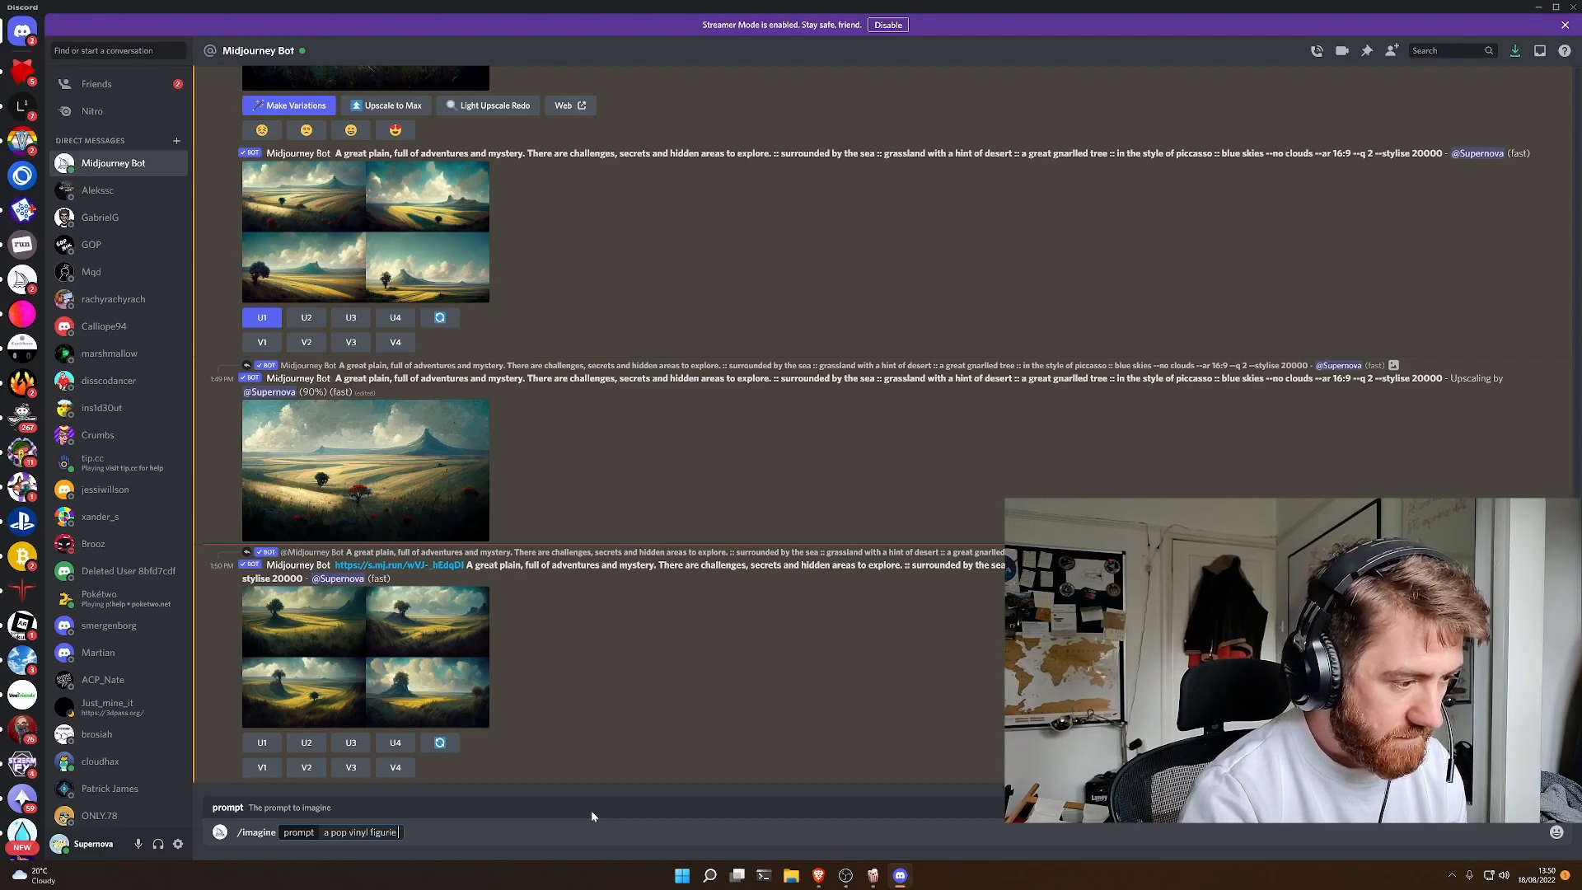
key(BackSpace)
text(ne)
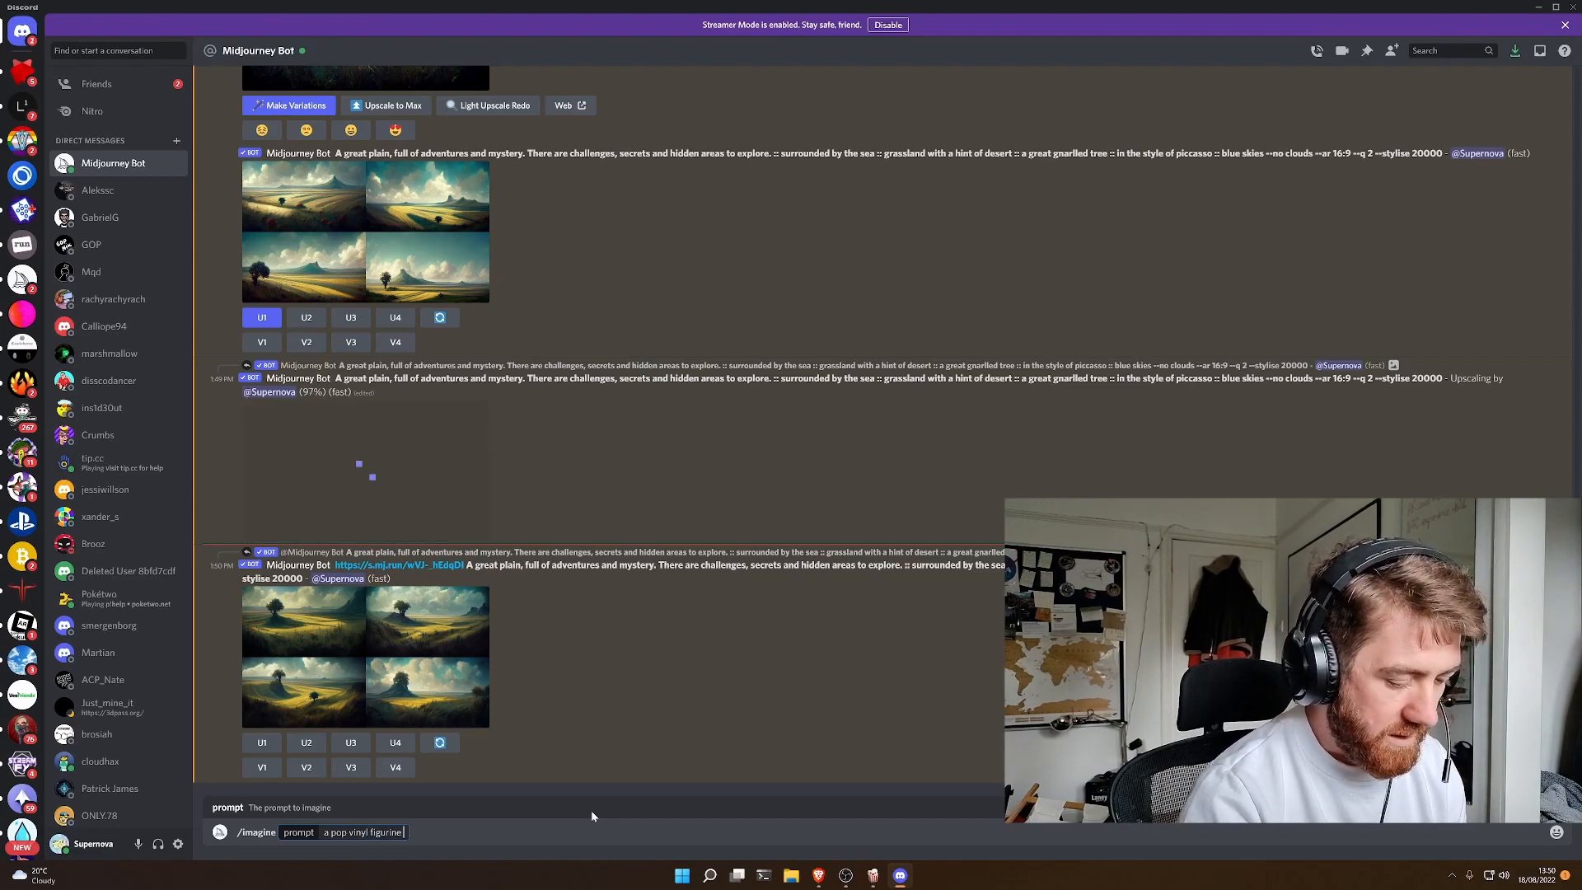
text( in the style of the undertaker from wwe)
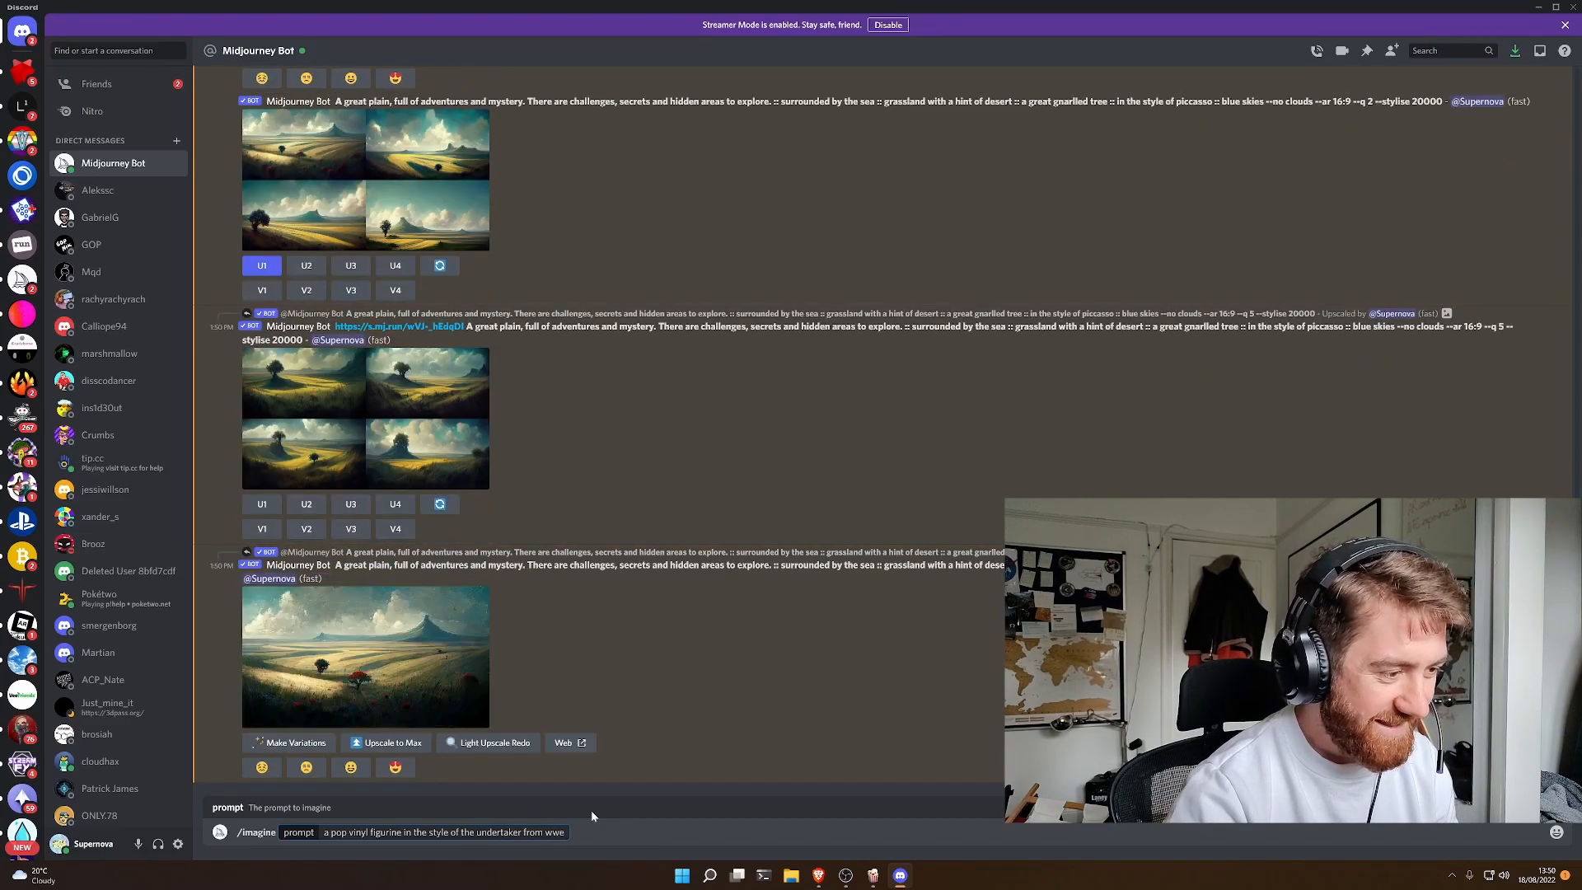
key(Return)
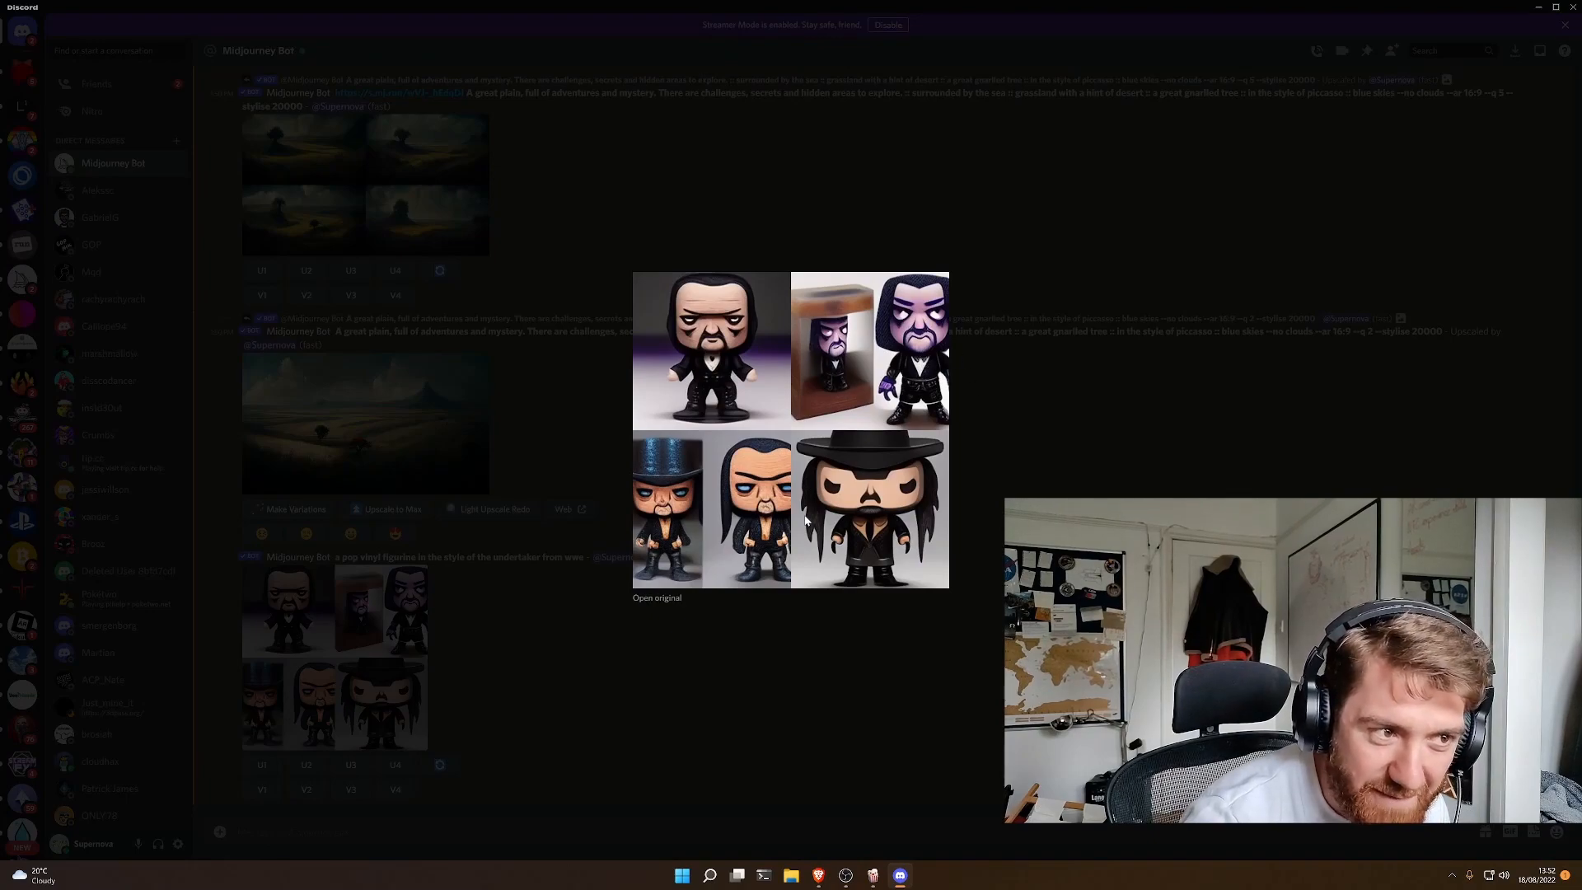
click(763, 692)
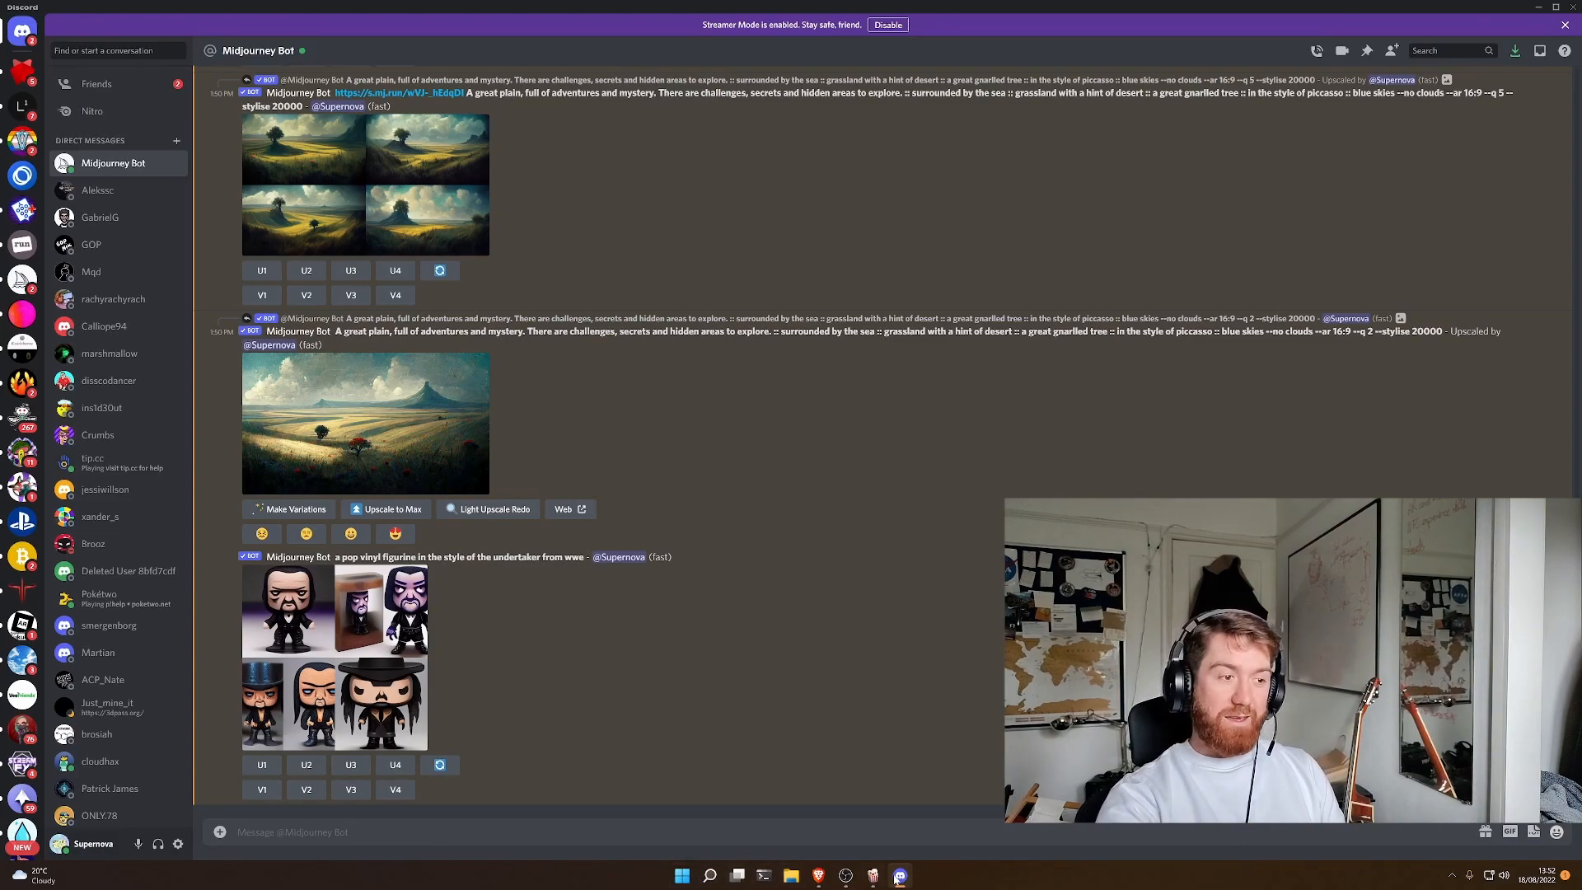
- Switch to the Midjourney profile page in the browser, refresh the gallery and select the upscaled --q 2 landscape
click(820, 876)
click(1448, 405)
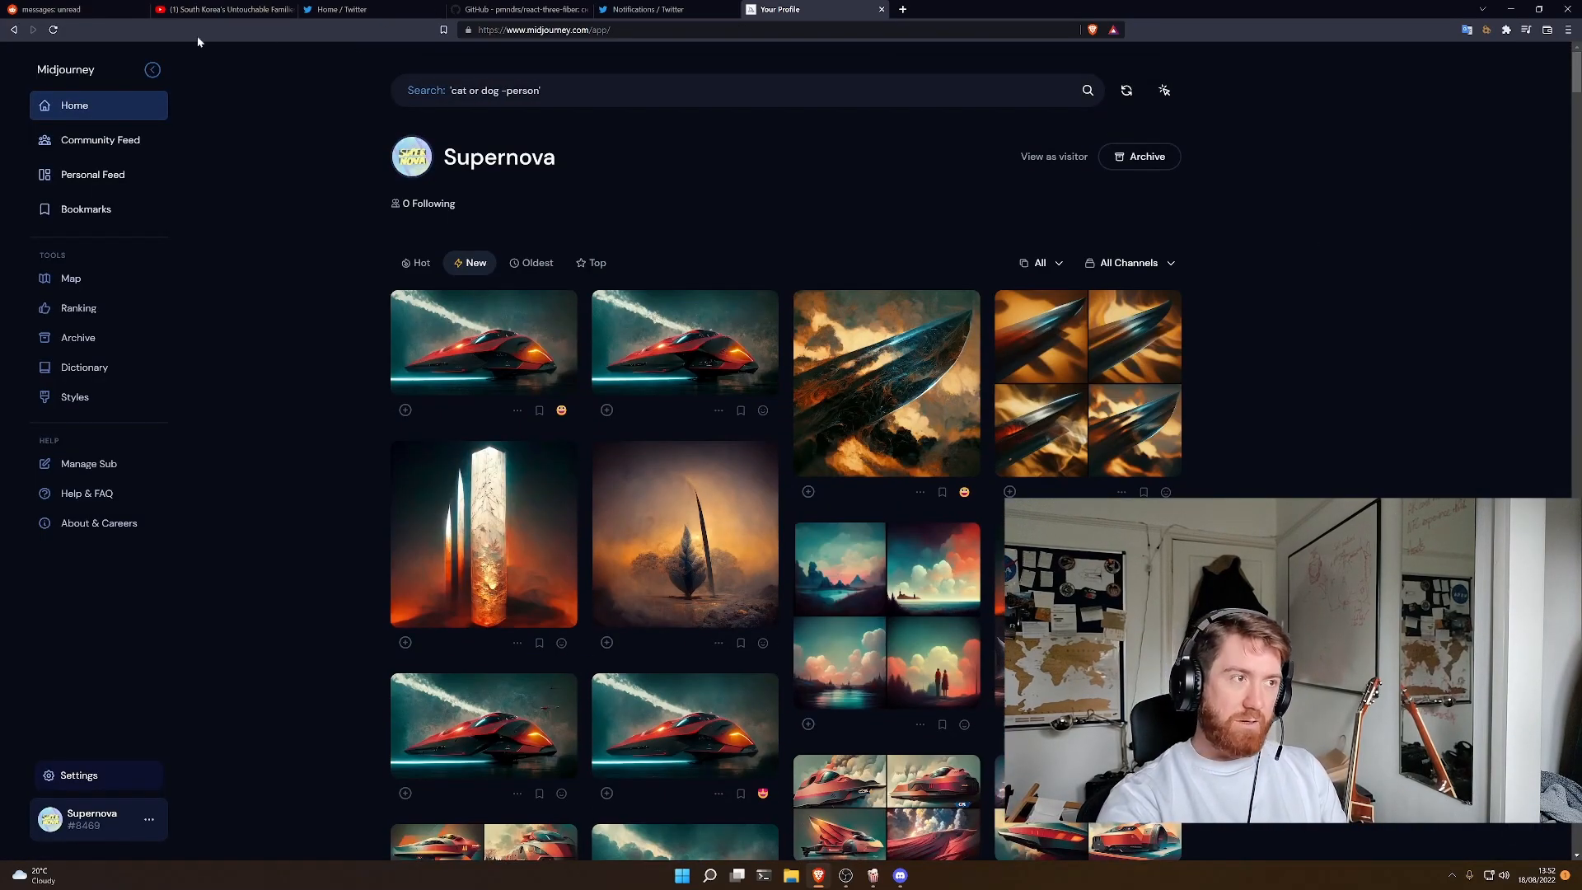
click(51, 30)
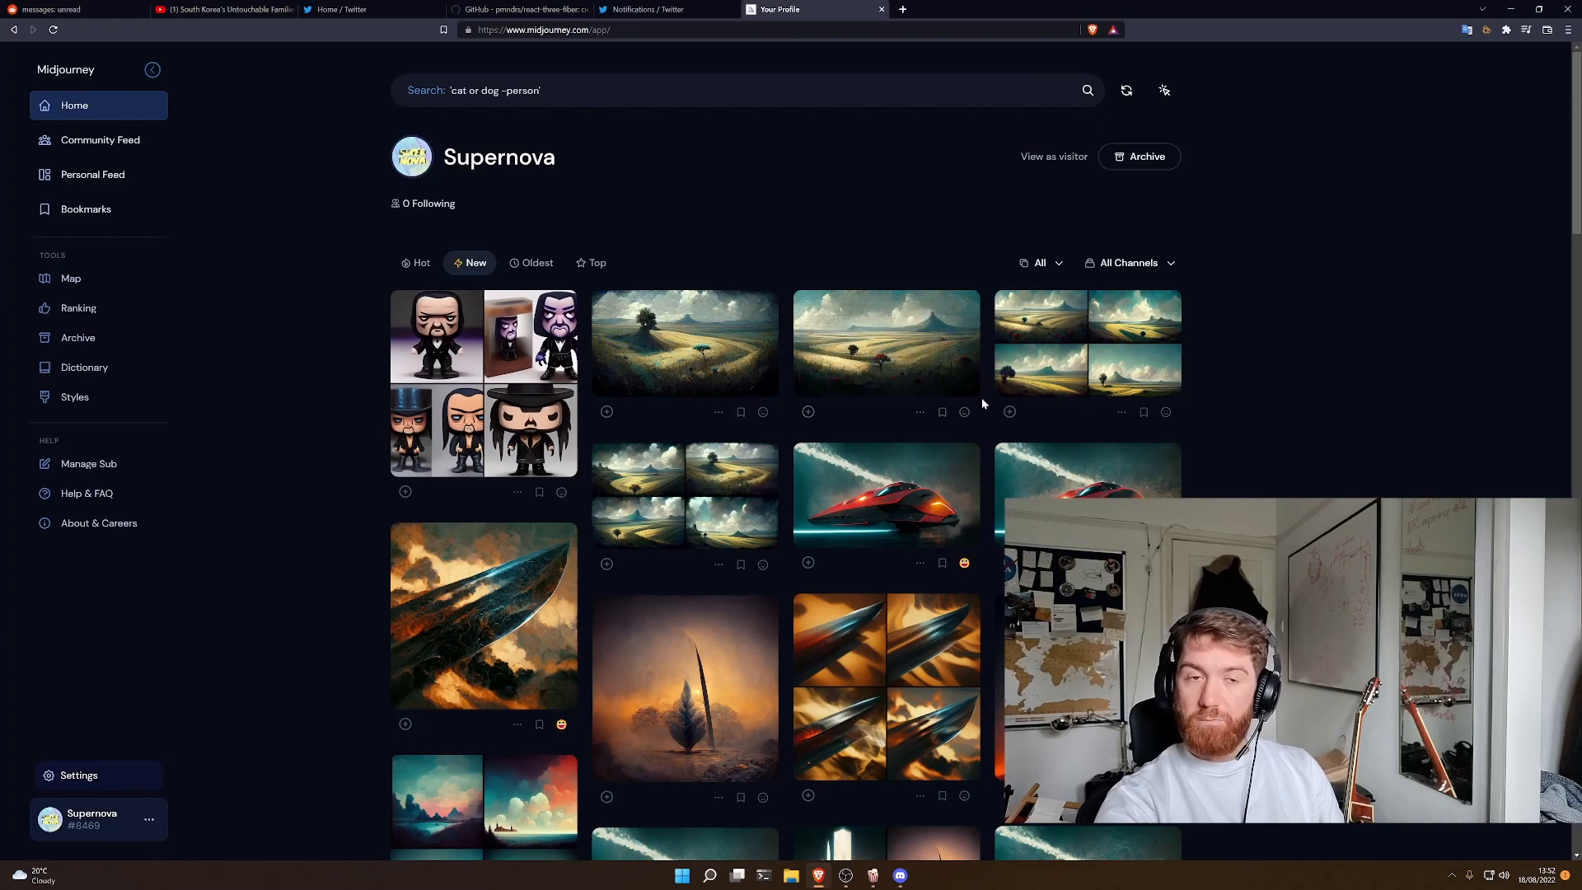
click(809, 412)
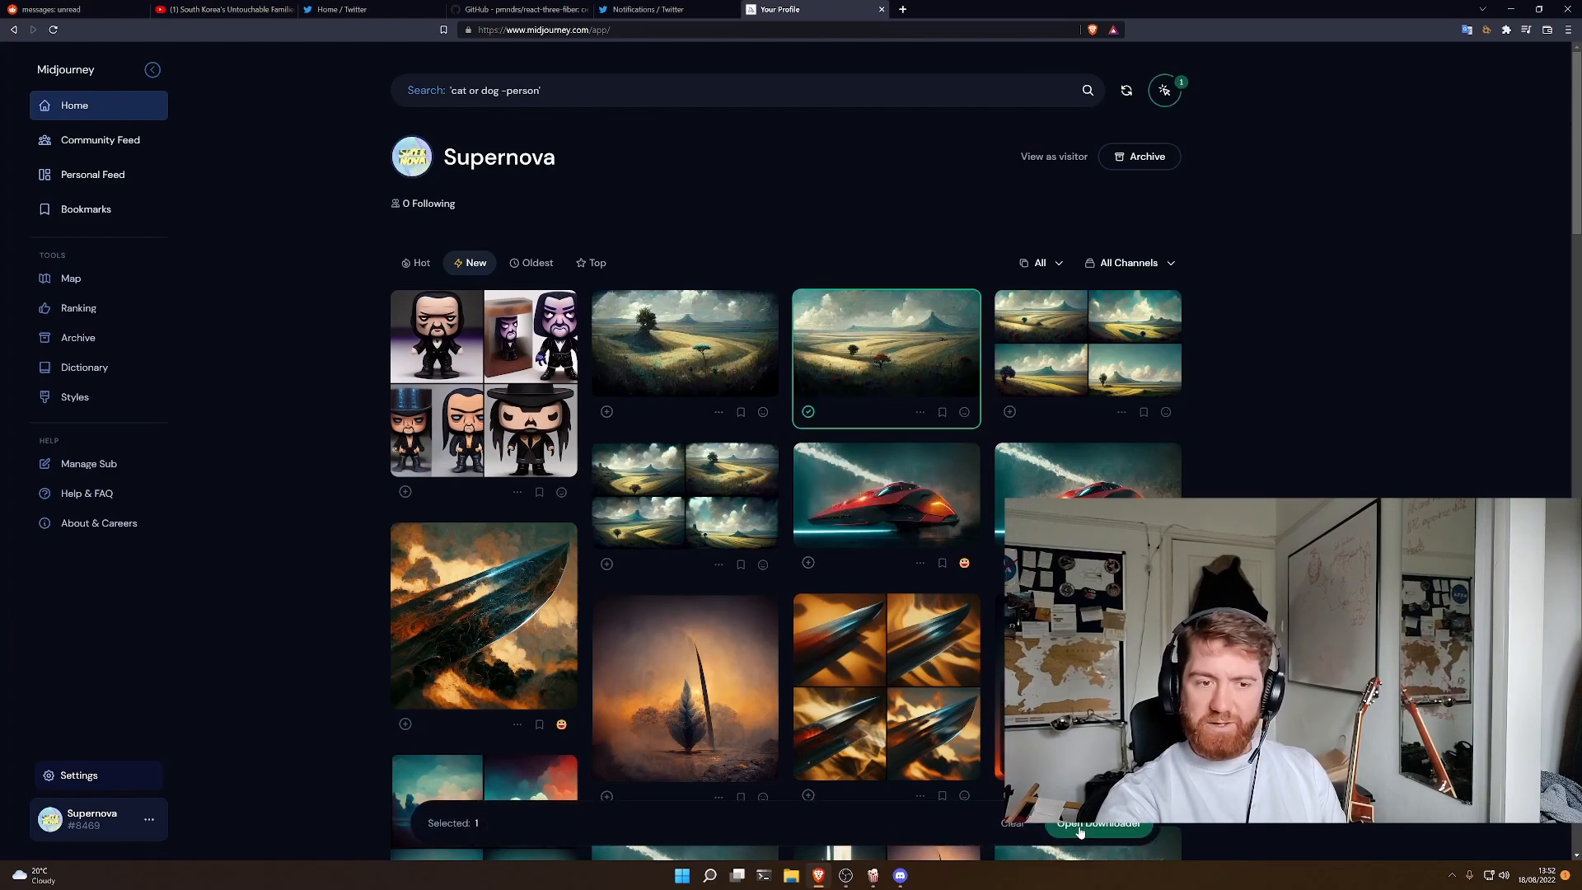
- Clear the image selection in the gallery and close the bulk selection bar
click(924, 418)
click(924, 418)
click(924, 419)
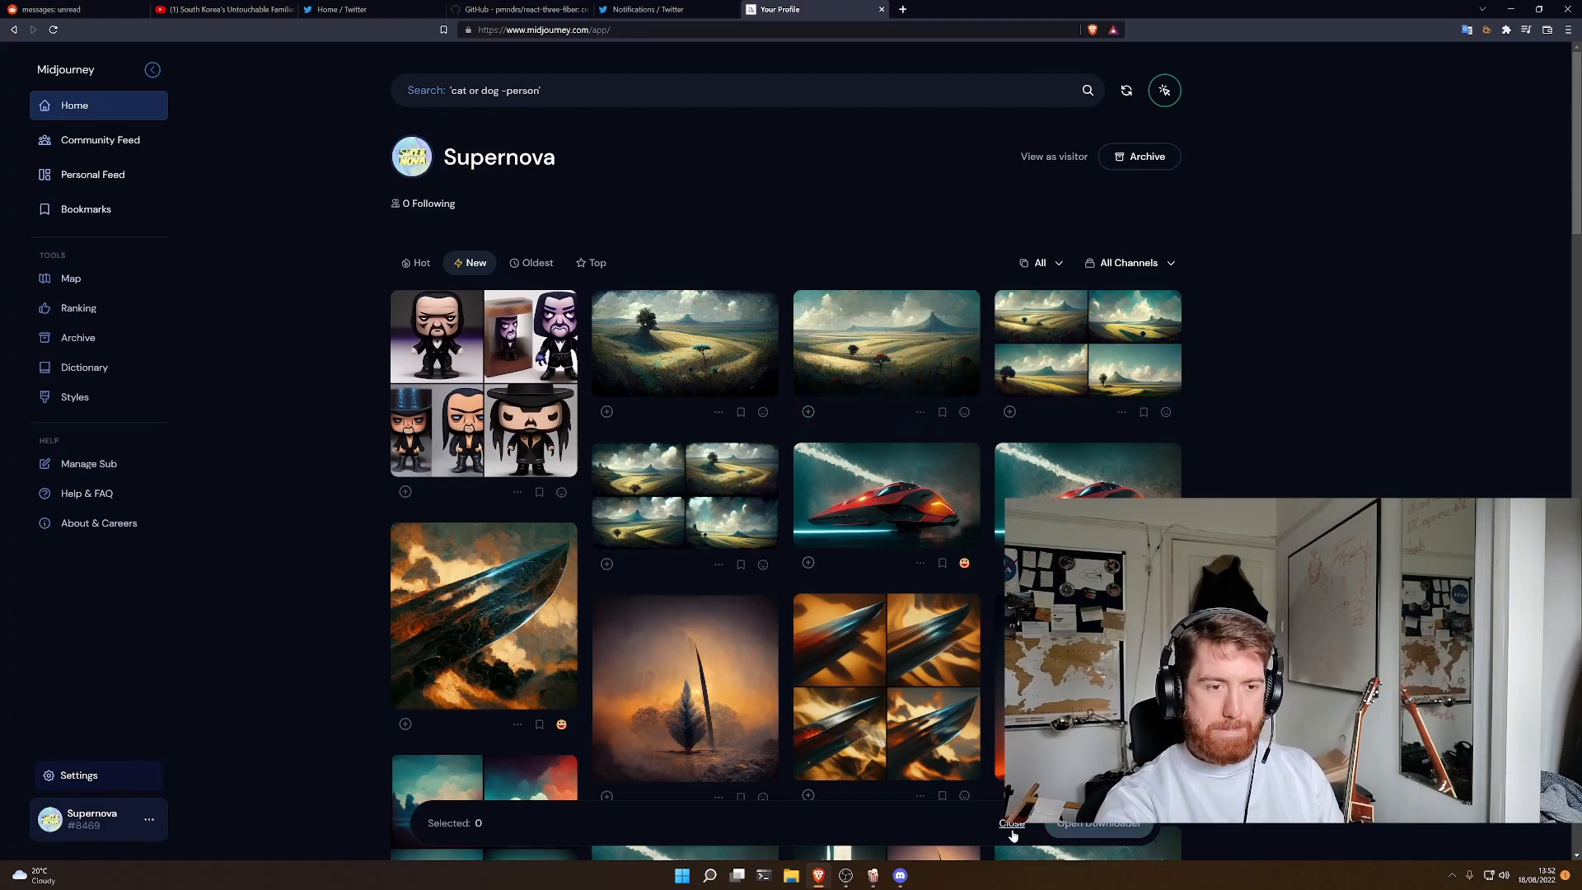
click(919, 412)
click(920, 293)
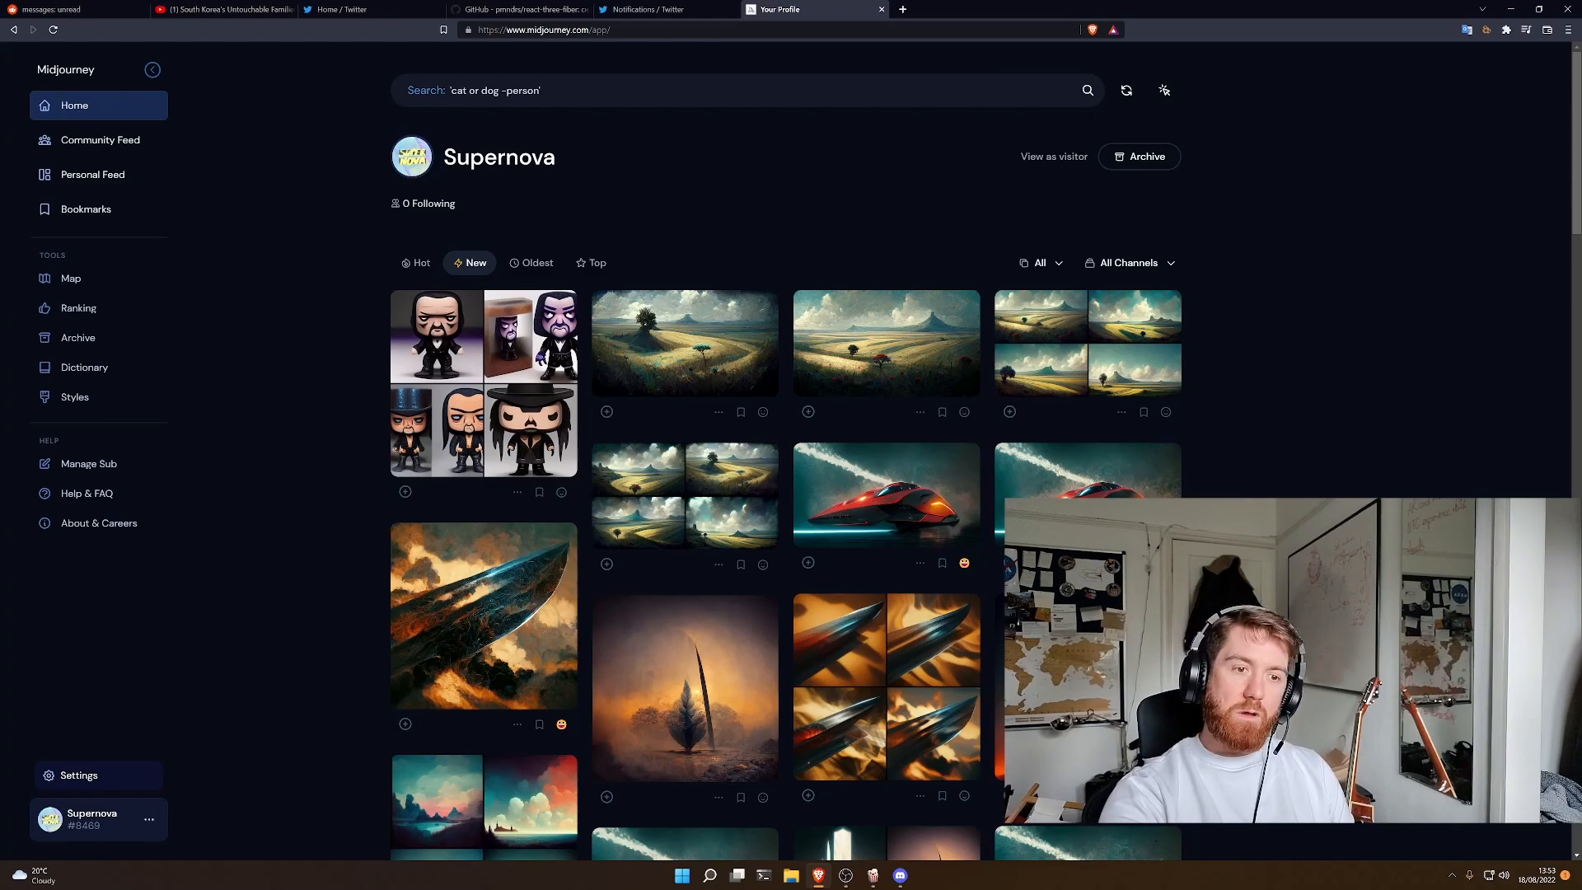
- Look through the newest gallery images and the red starship generations with their variation grids
scroll(1030, 428, down, 1)
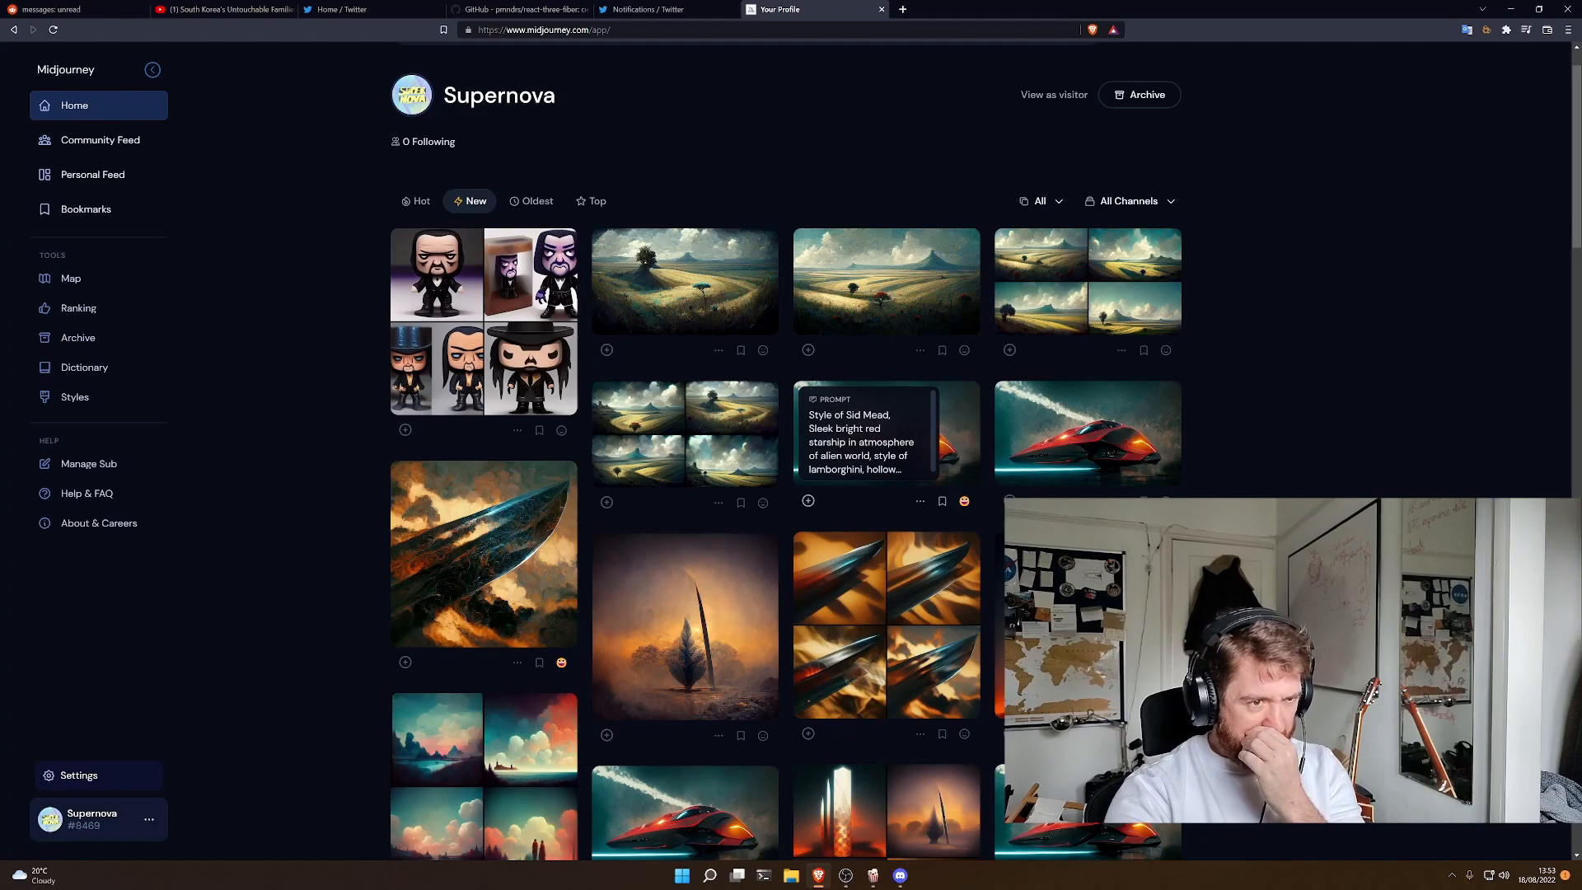
drag(891, 414, 809, 415)
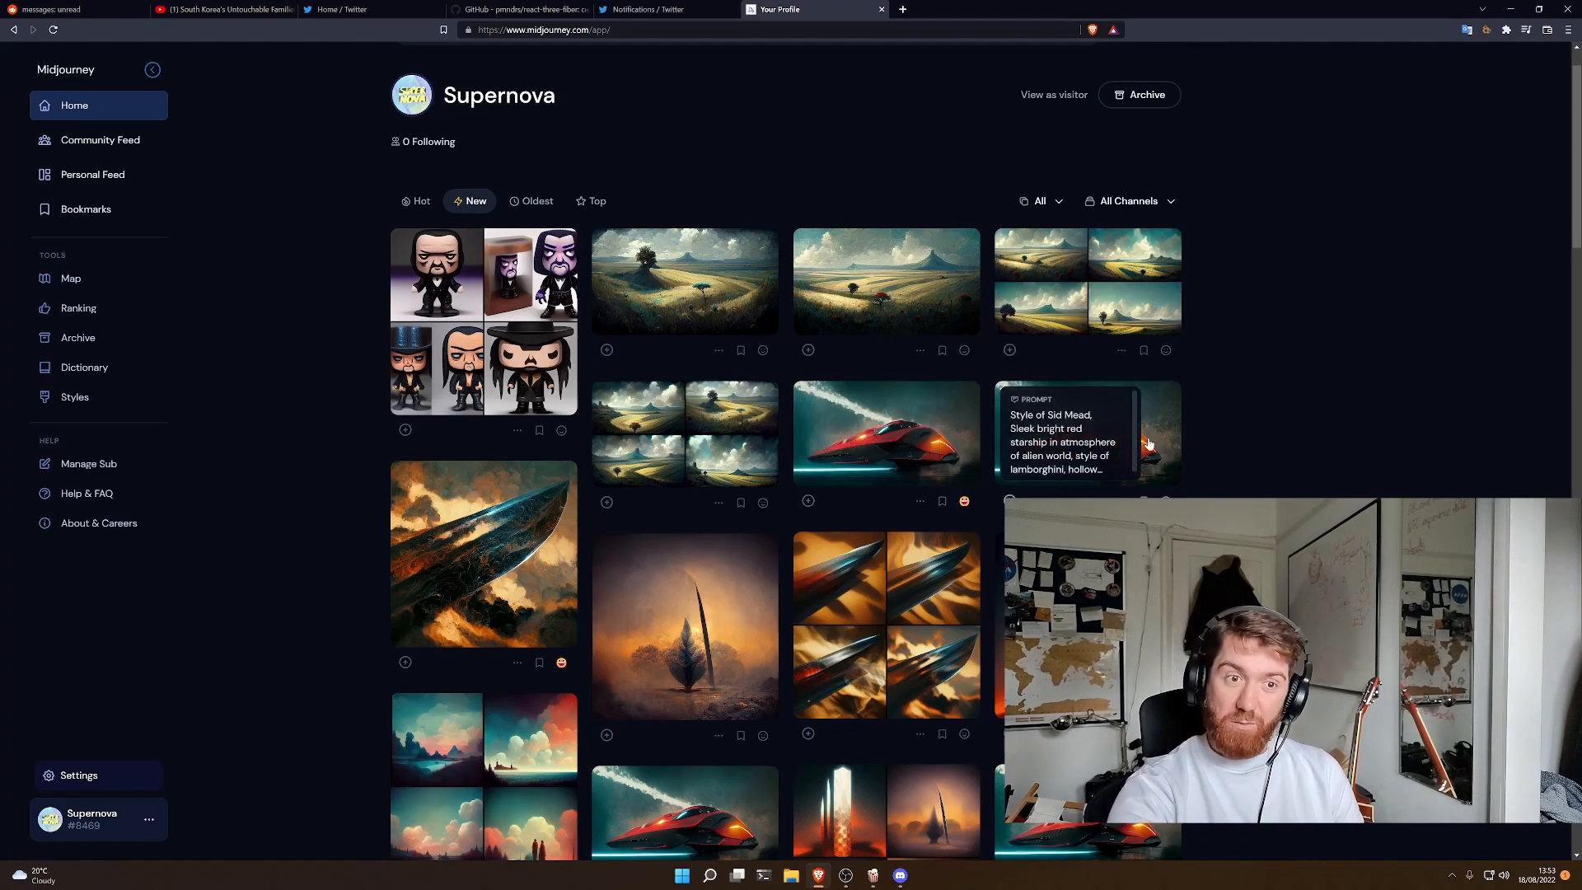
scroll(1286, 480, down, 15)
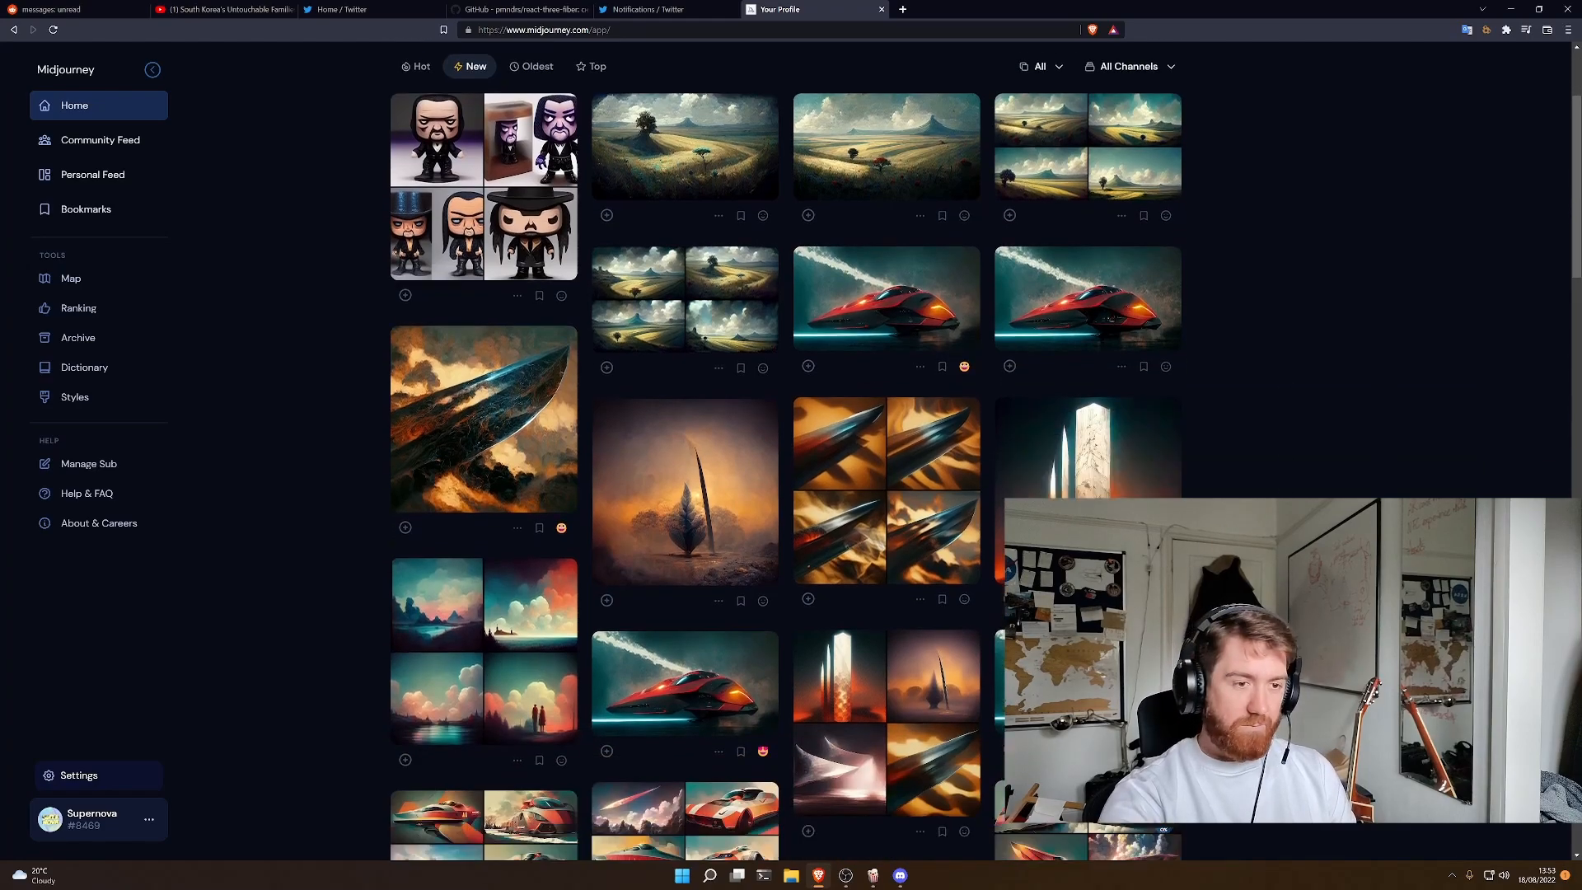
scroll(786, 476, up, 1)
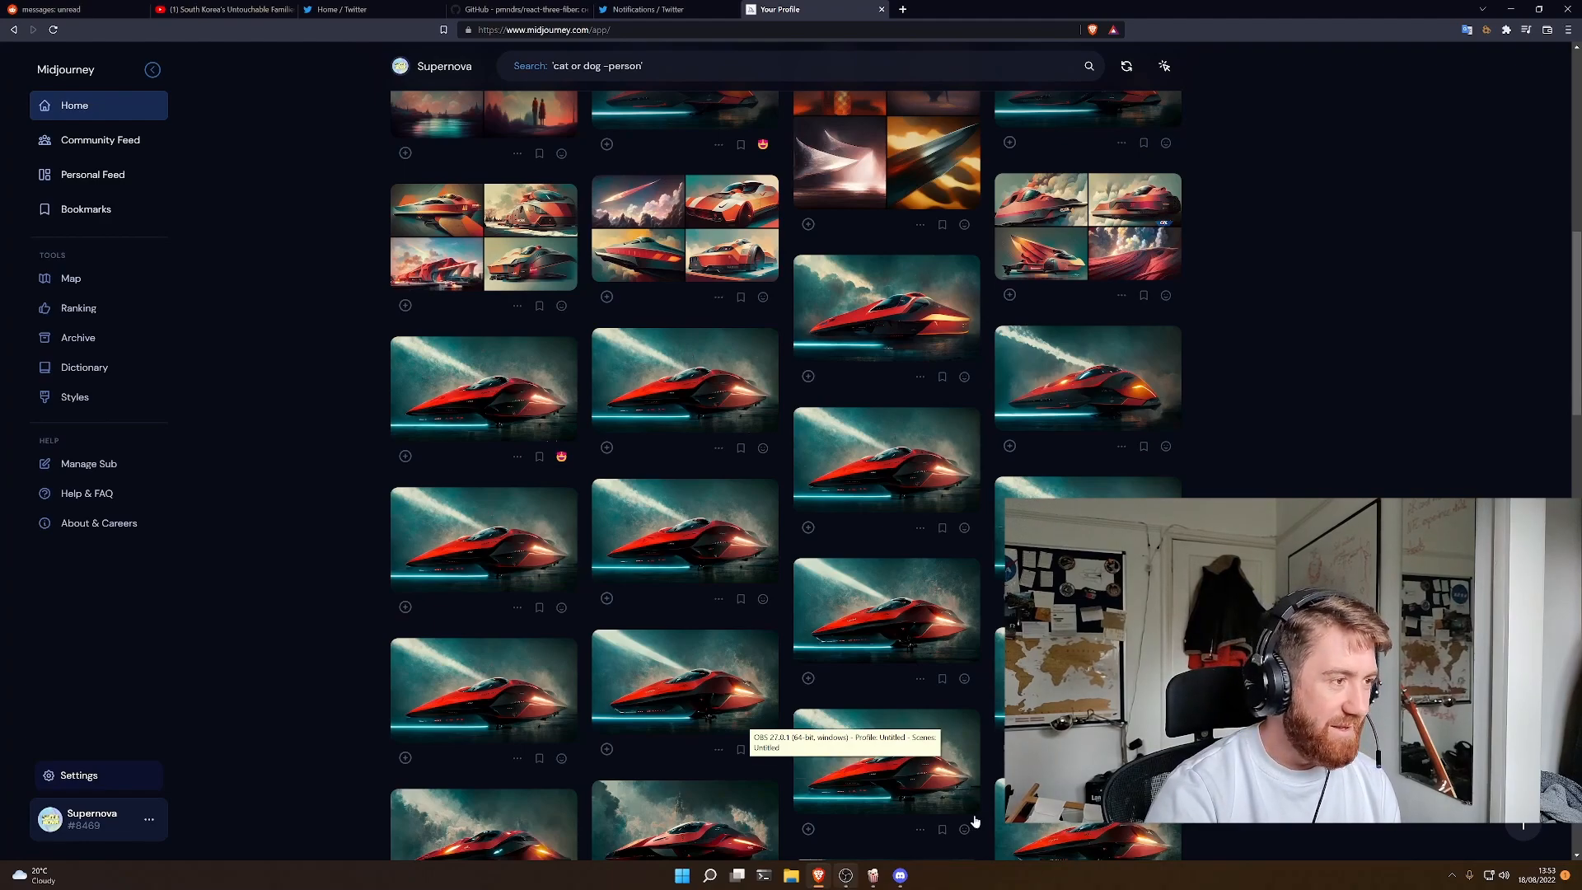
scroll(786, 476, down, 14)
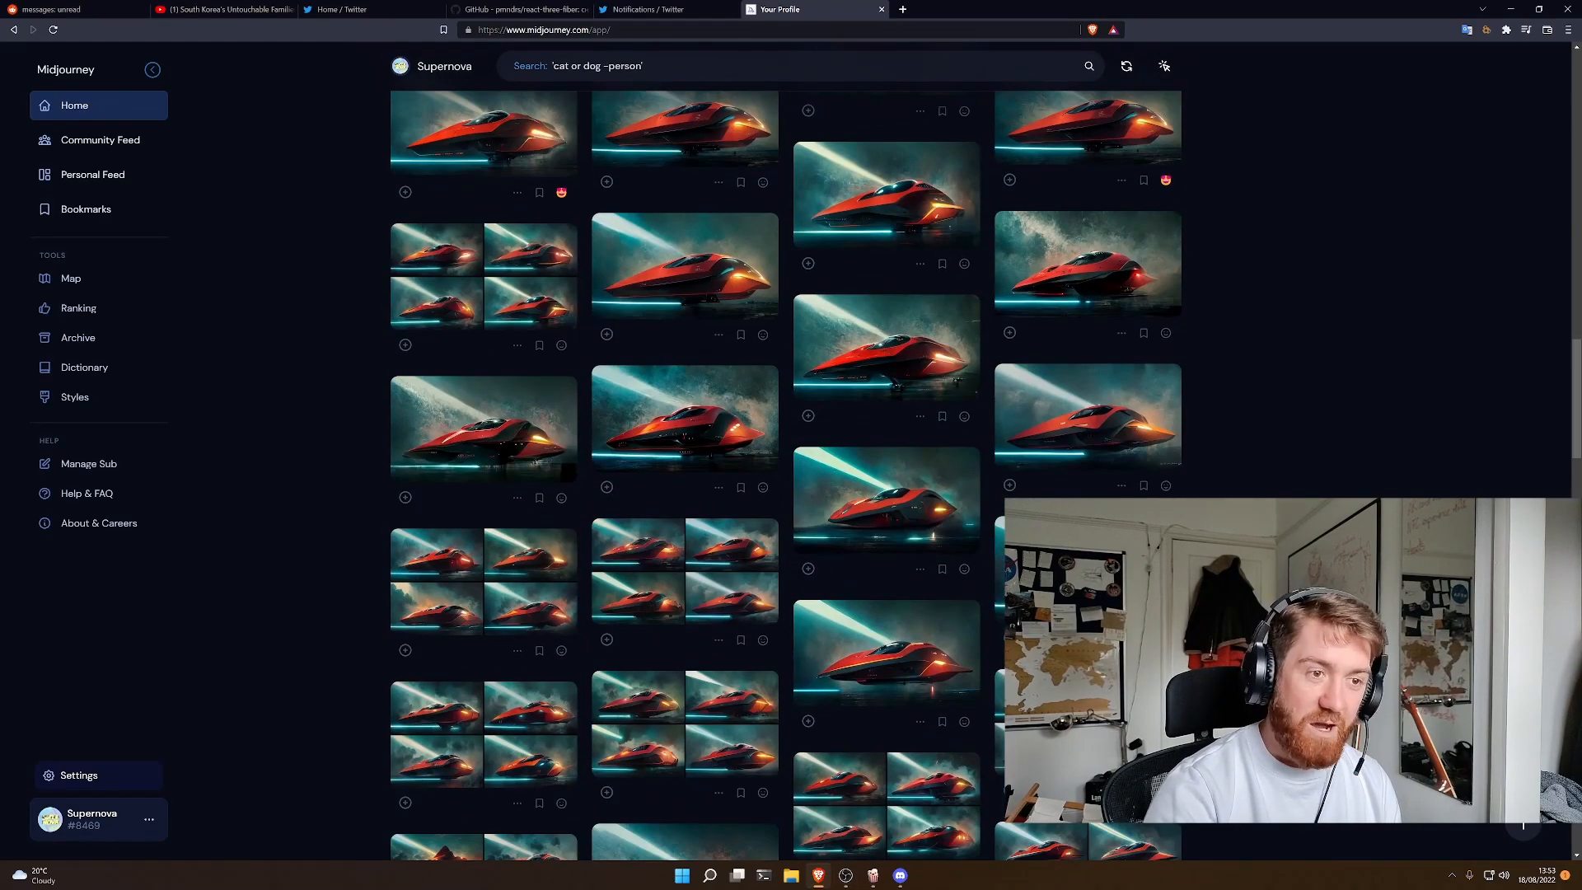
scroll(684, 417, down, 4)
scroll(787, 475, down, 5)
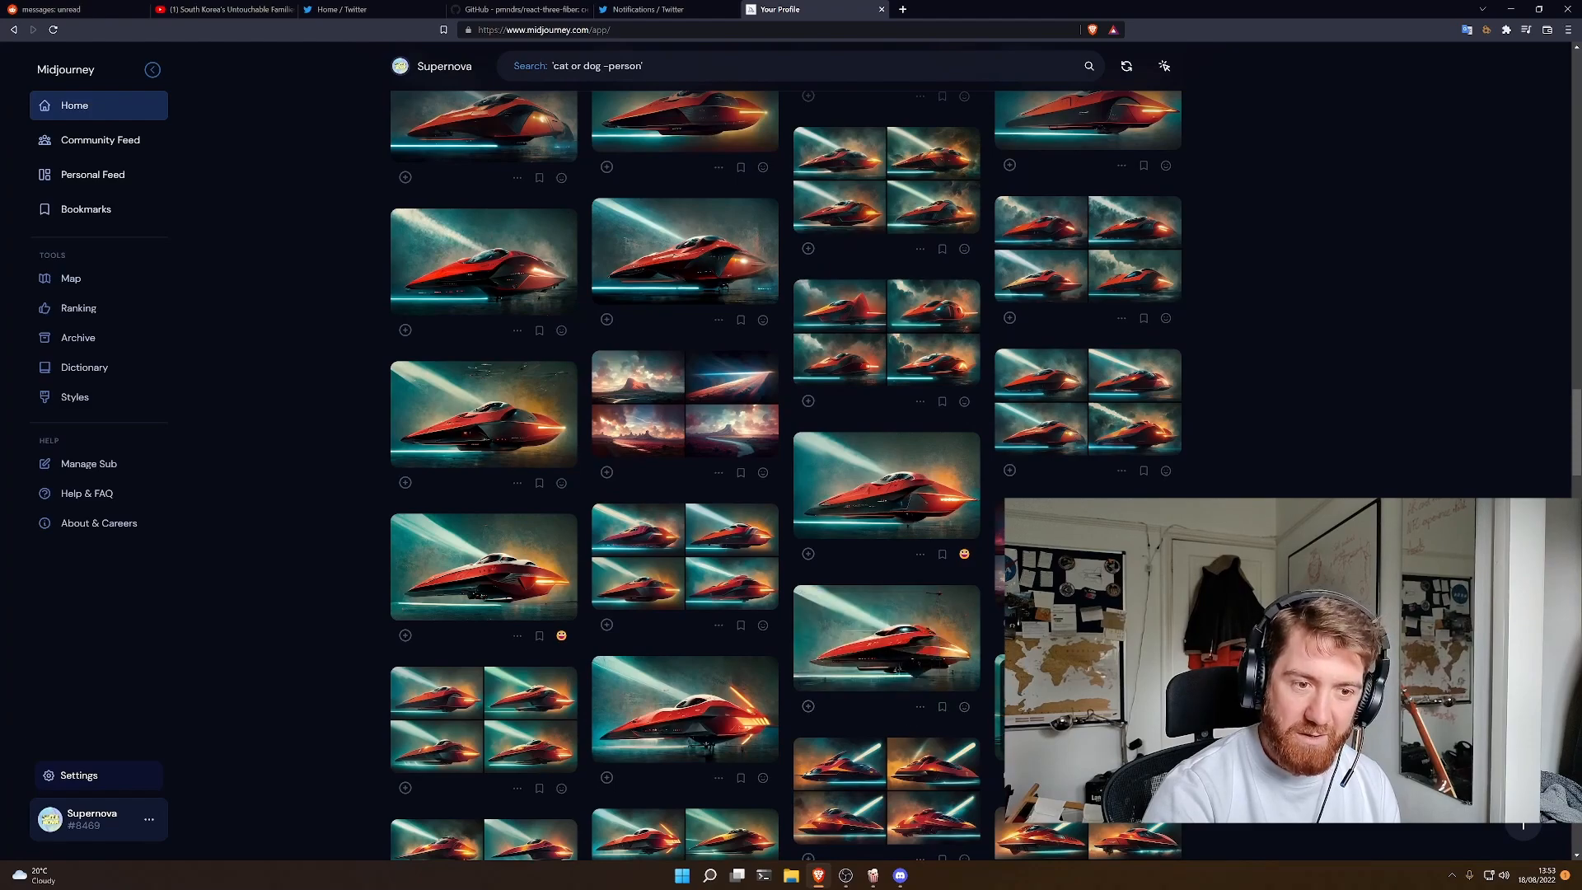
scroll(1088, 404, down, 5)
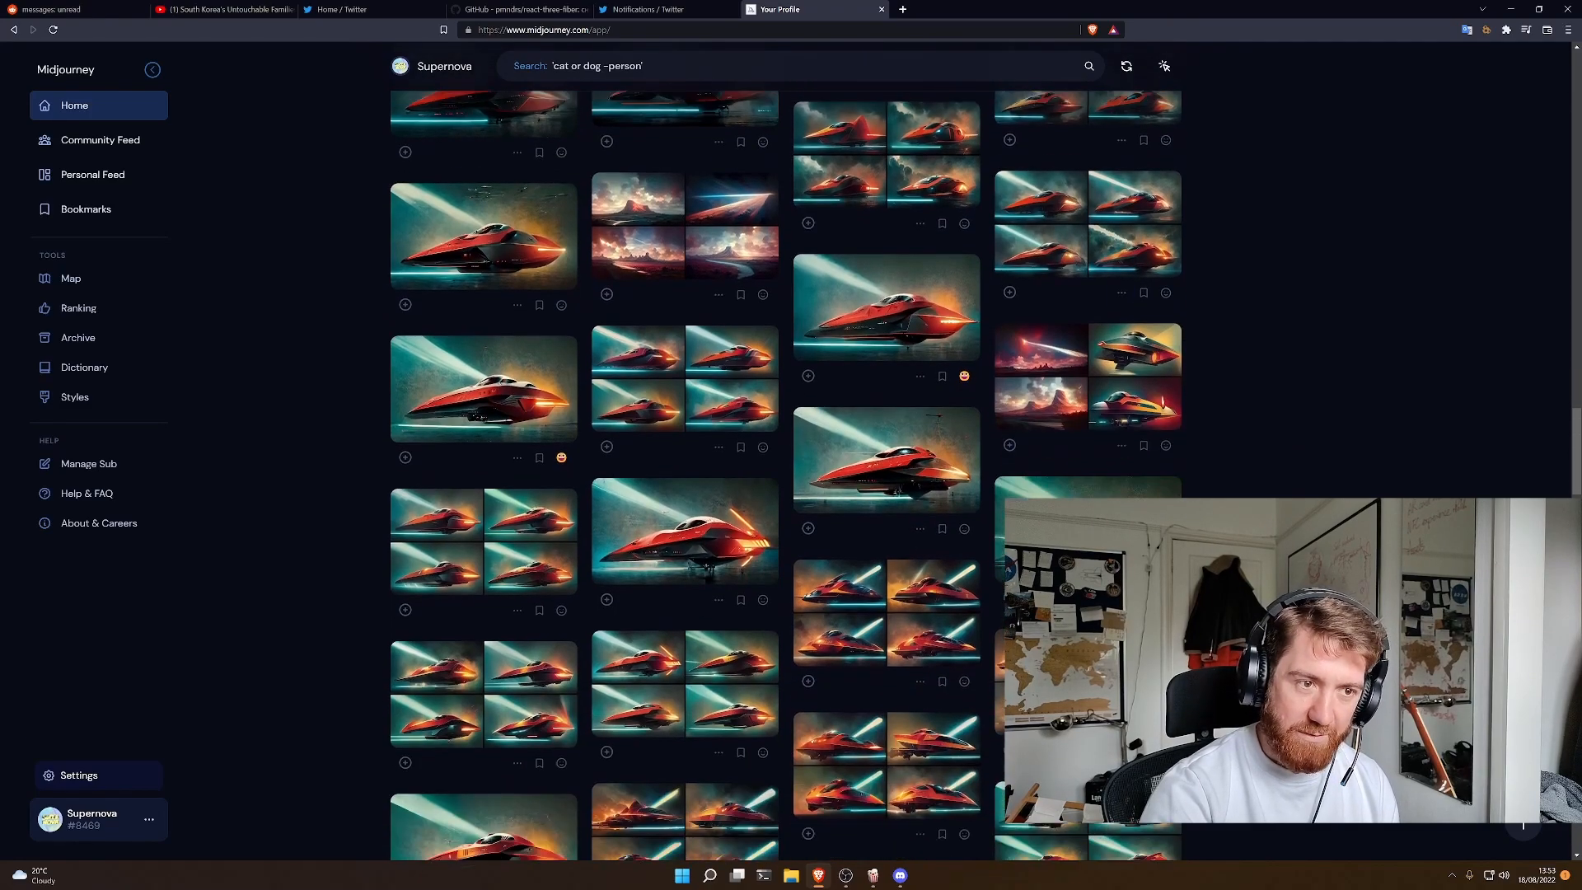
scroll(932, 539, down, 5)
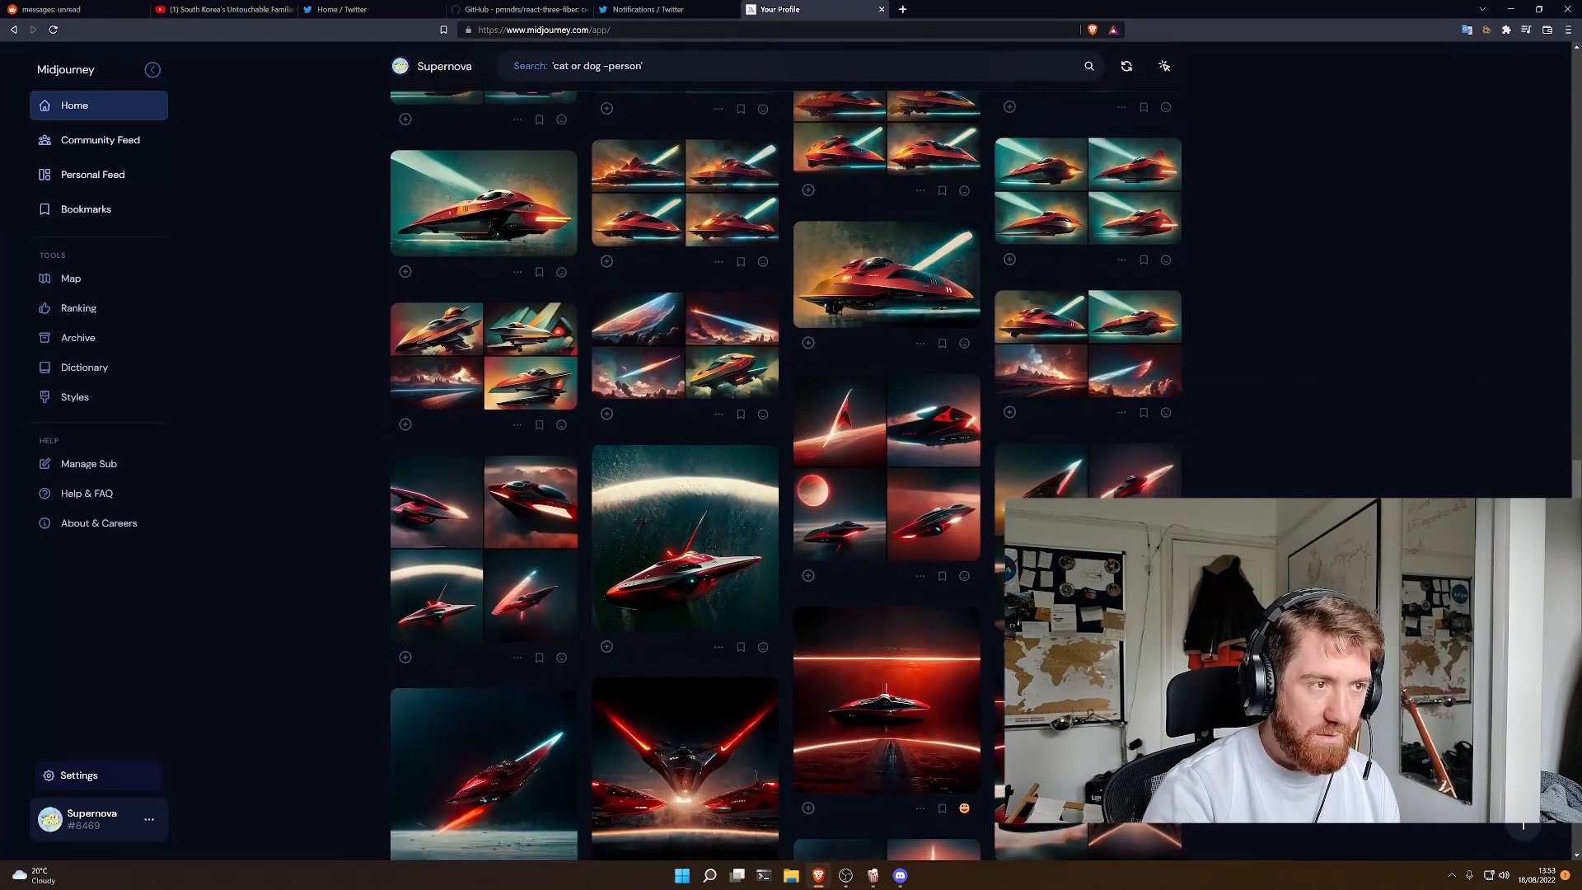
scroll(786, 475, down, 4)
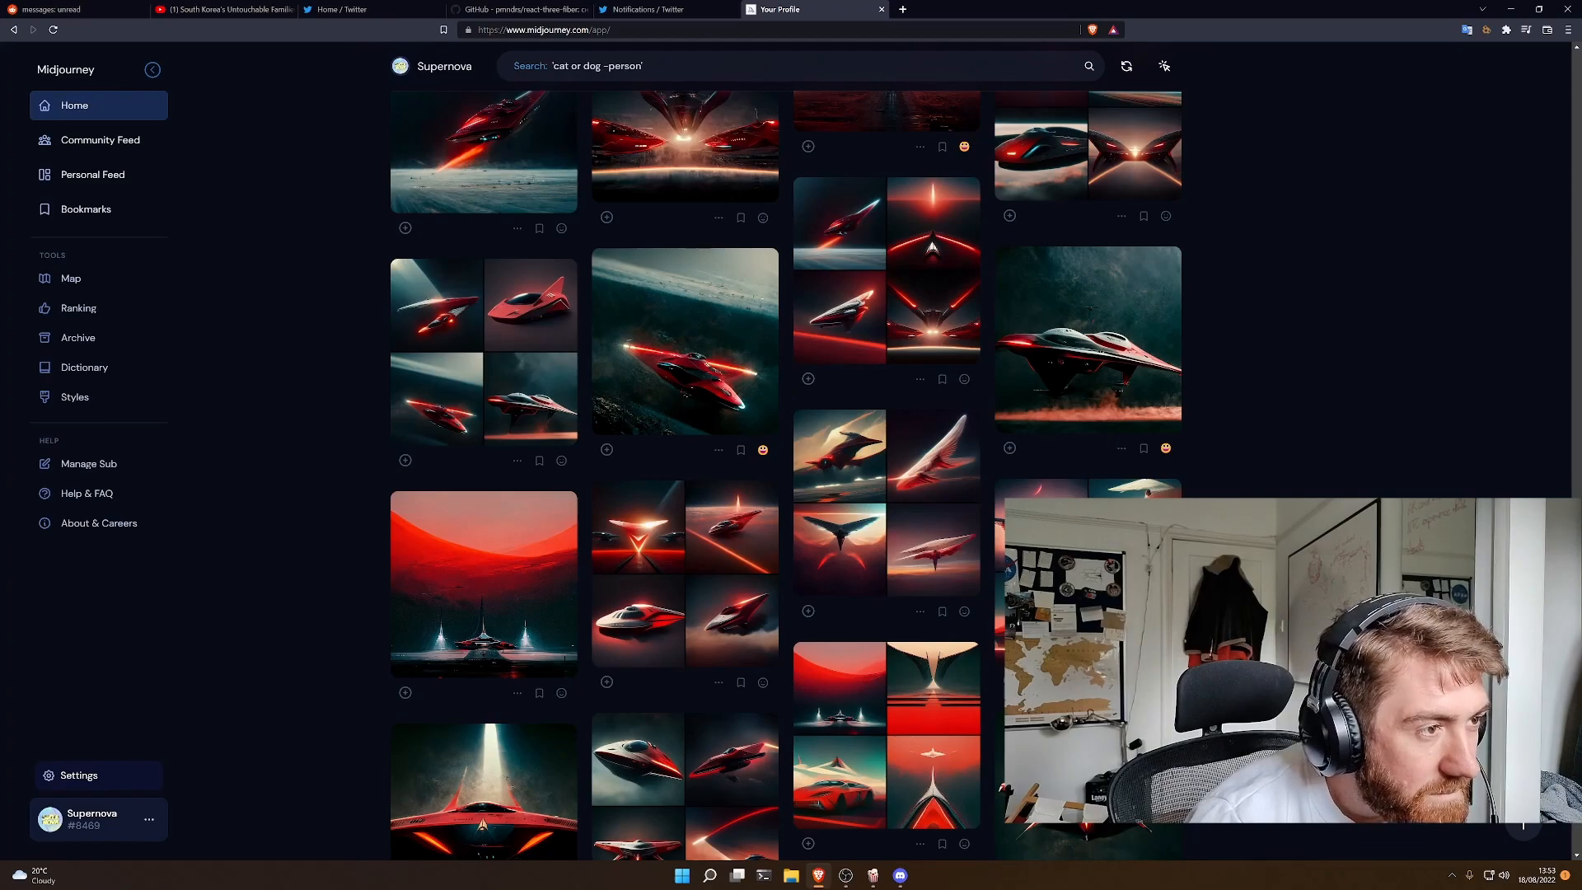
- Examine the older blade, body armour and space suit generations further down the gallery
scroll(786, 475, down, 7)
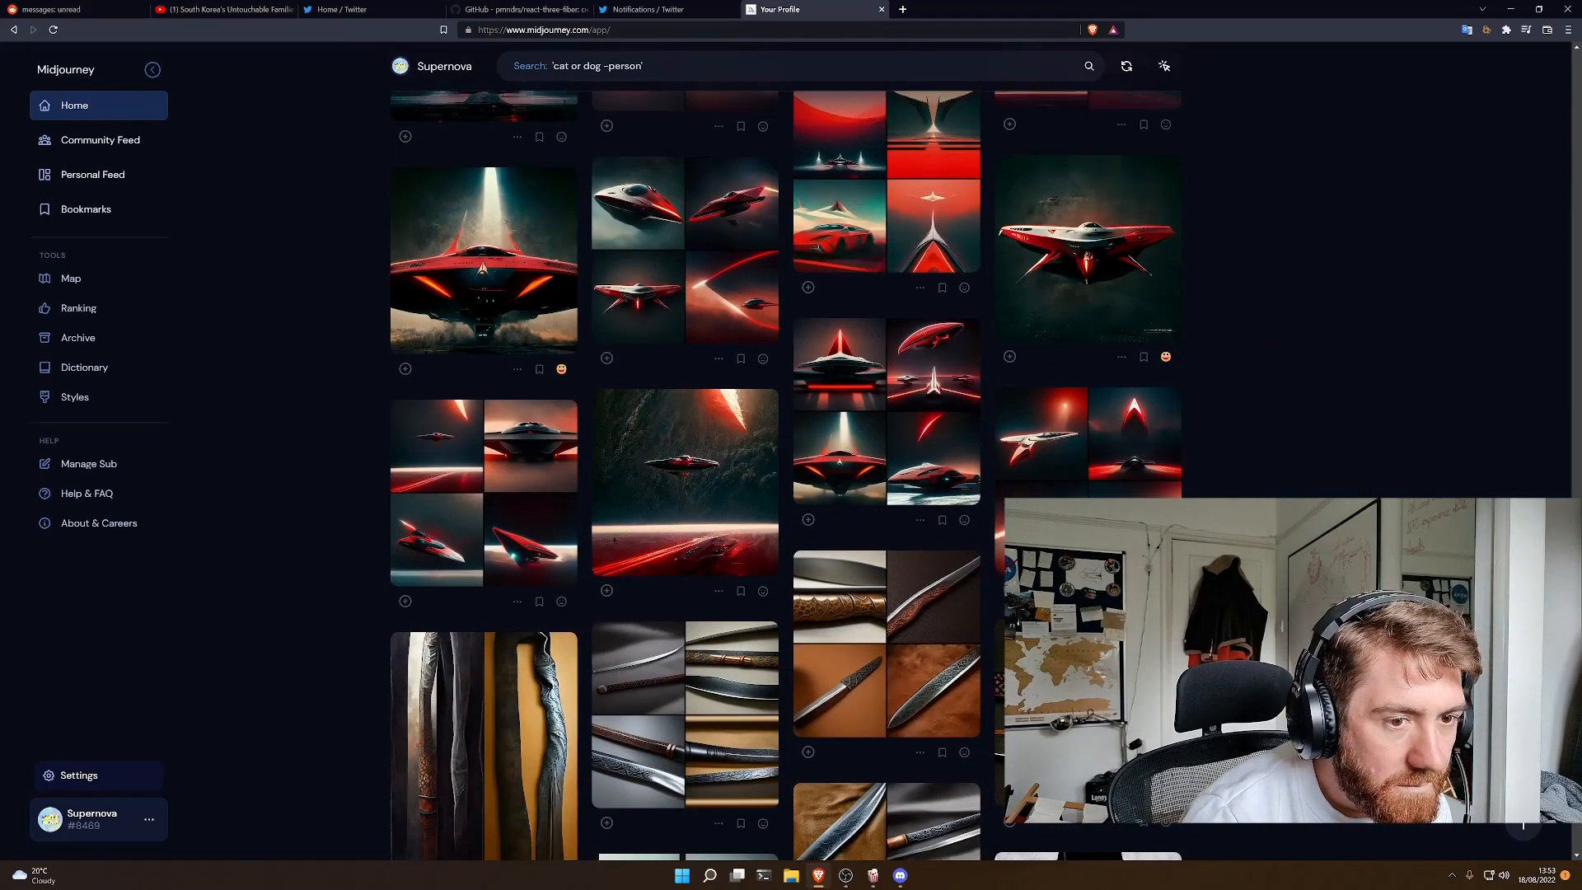
scroll(786, 476, down, 6)
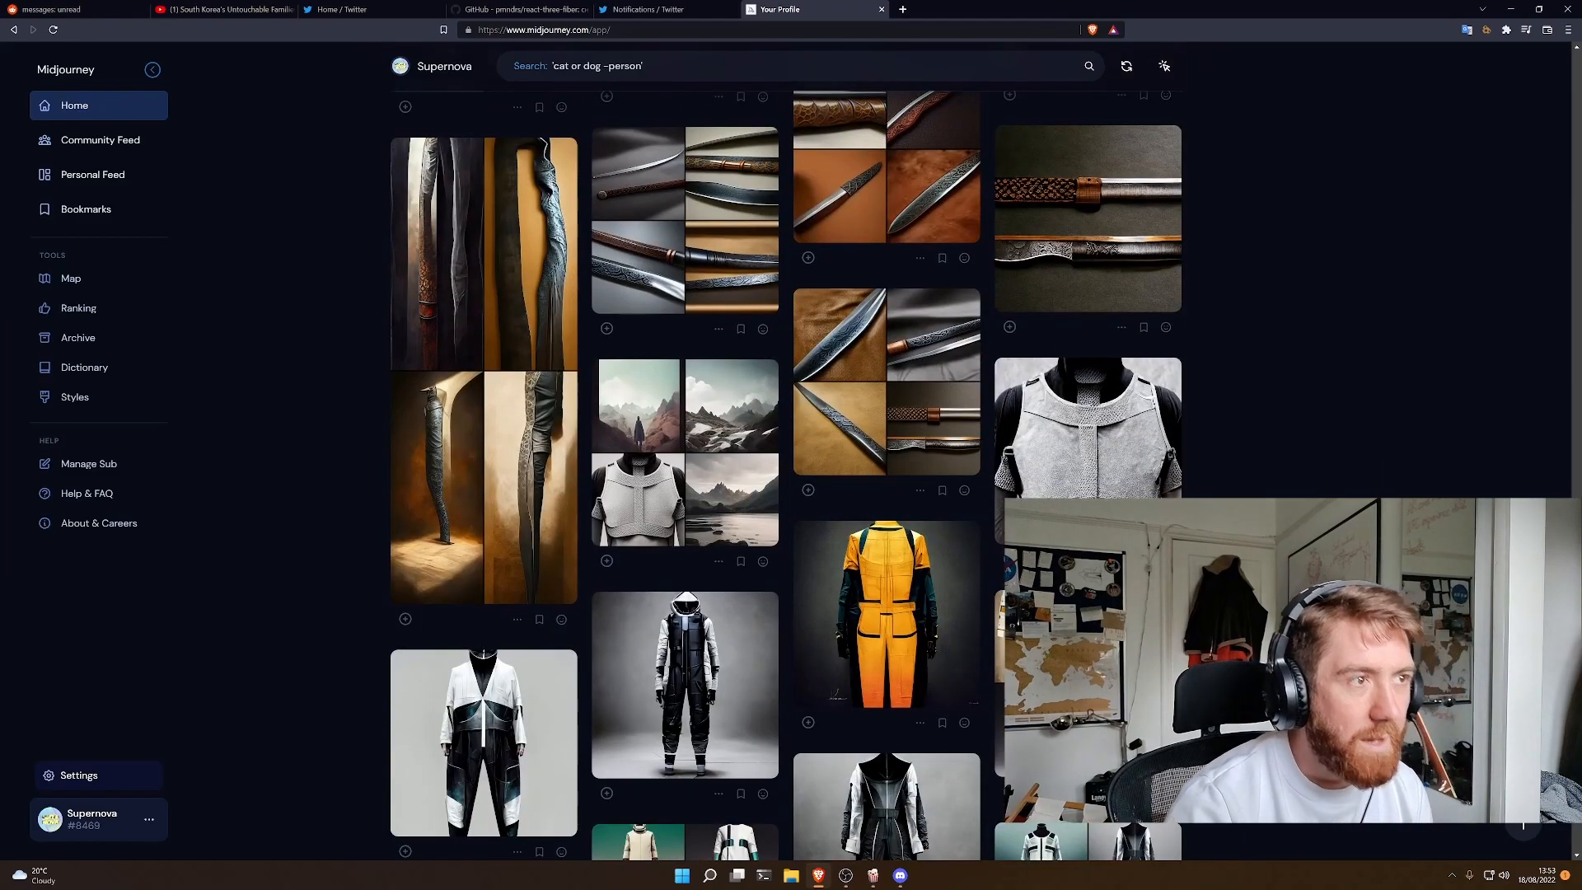
scroll(786, 475, down, 2)
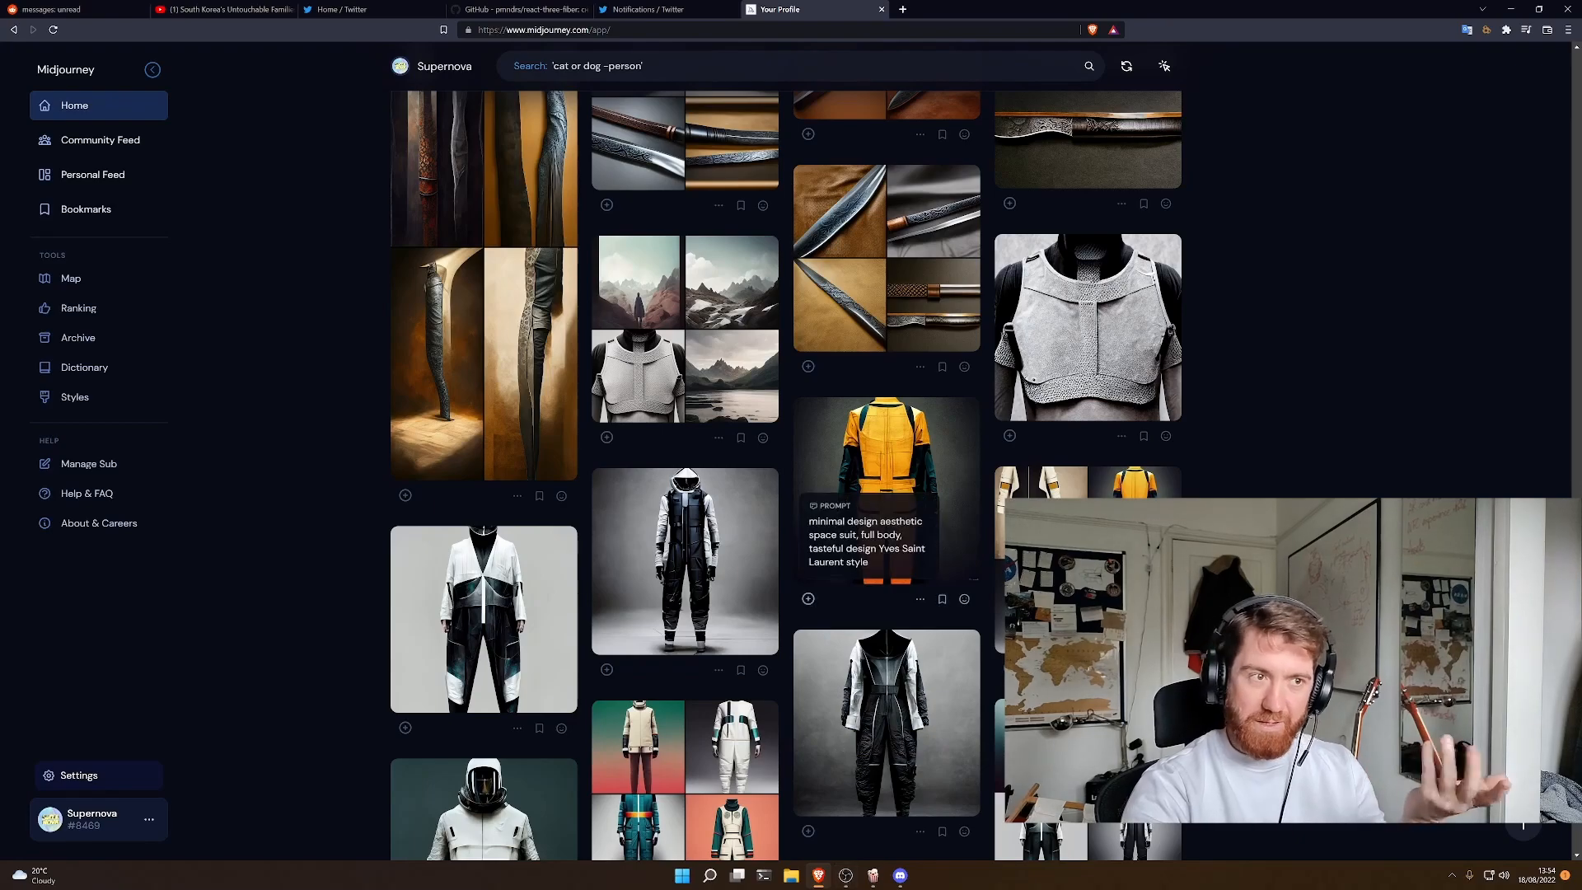
scroll(865, 536, up, 1)
scroll(915, 313, up, 4)
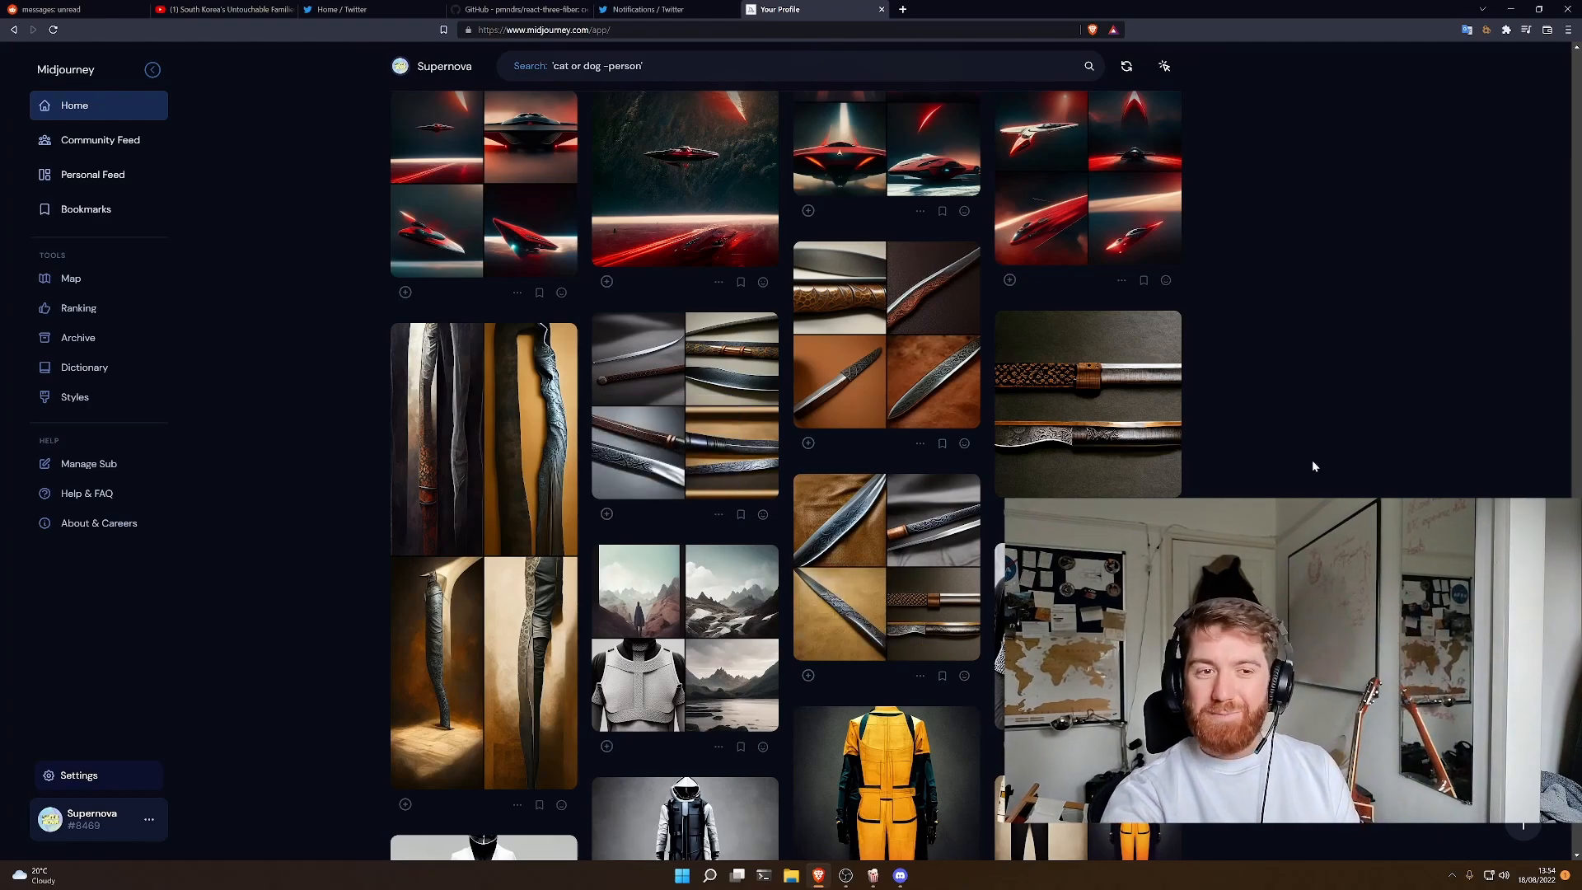
- View the upscaled damascus steel longsword image and the tall four-image longsword grid enlarged, closing each one
click(1162, 412)
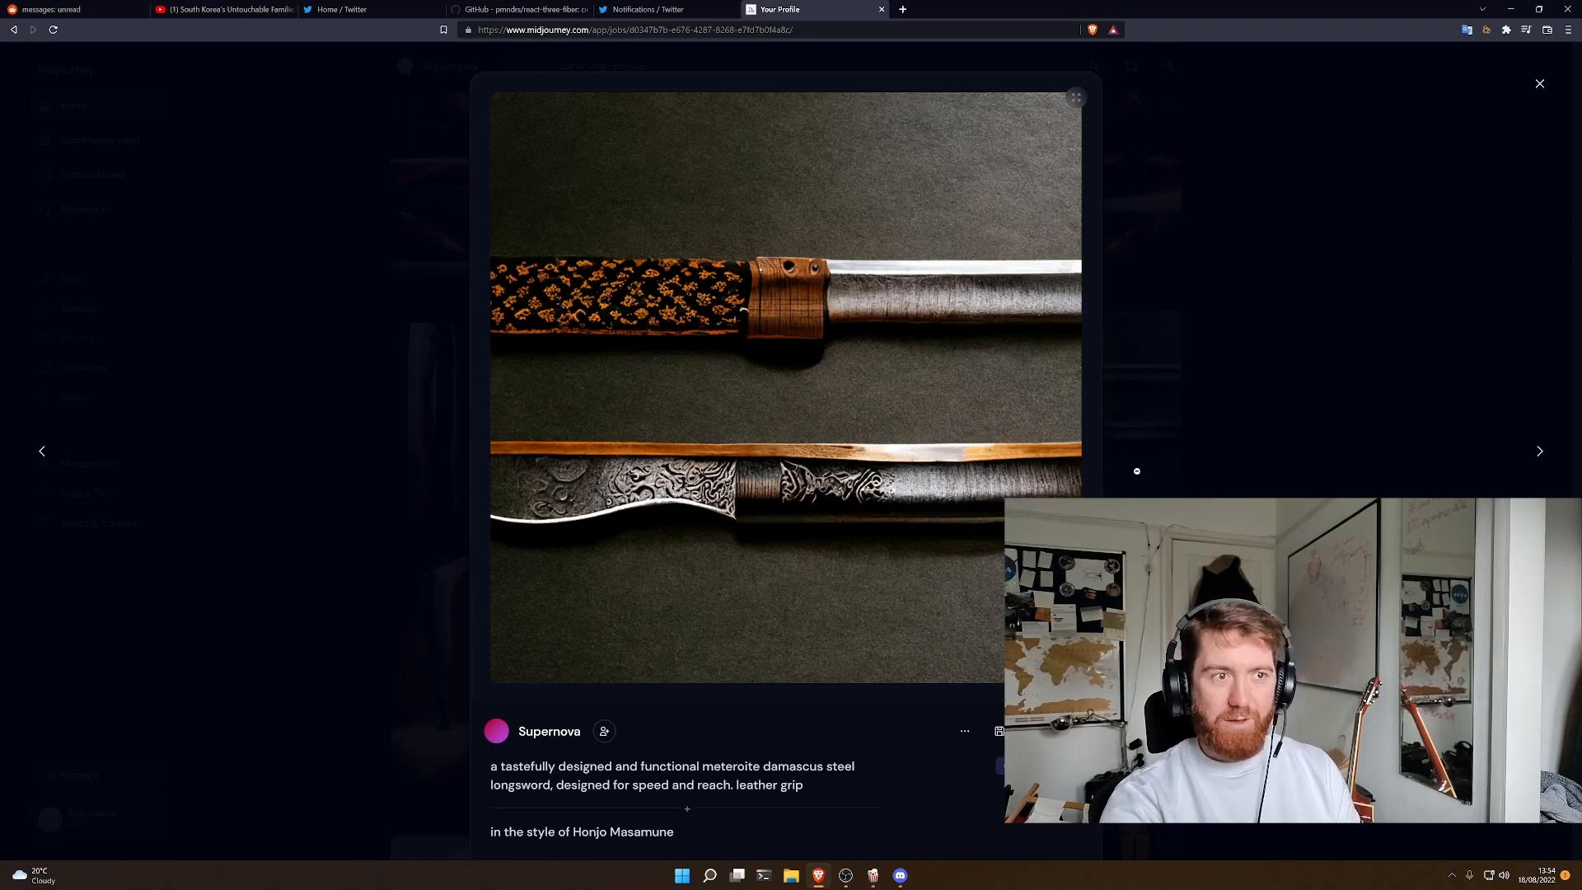
key(Escape)
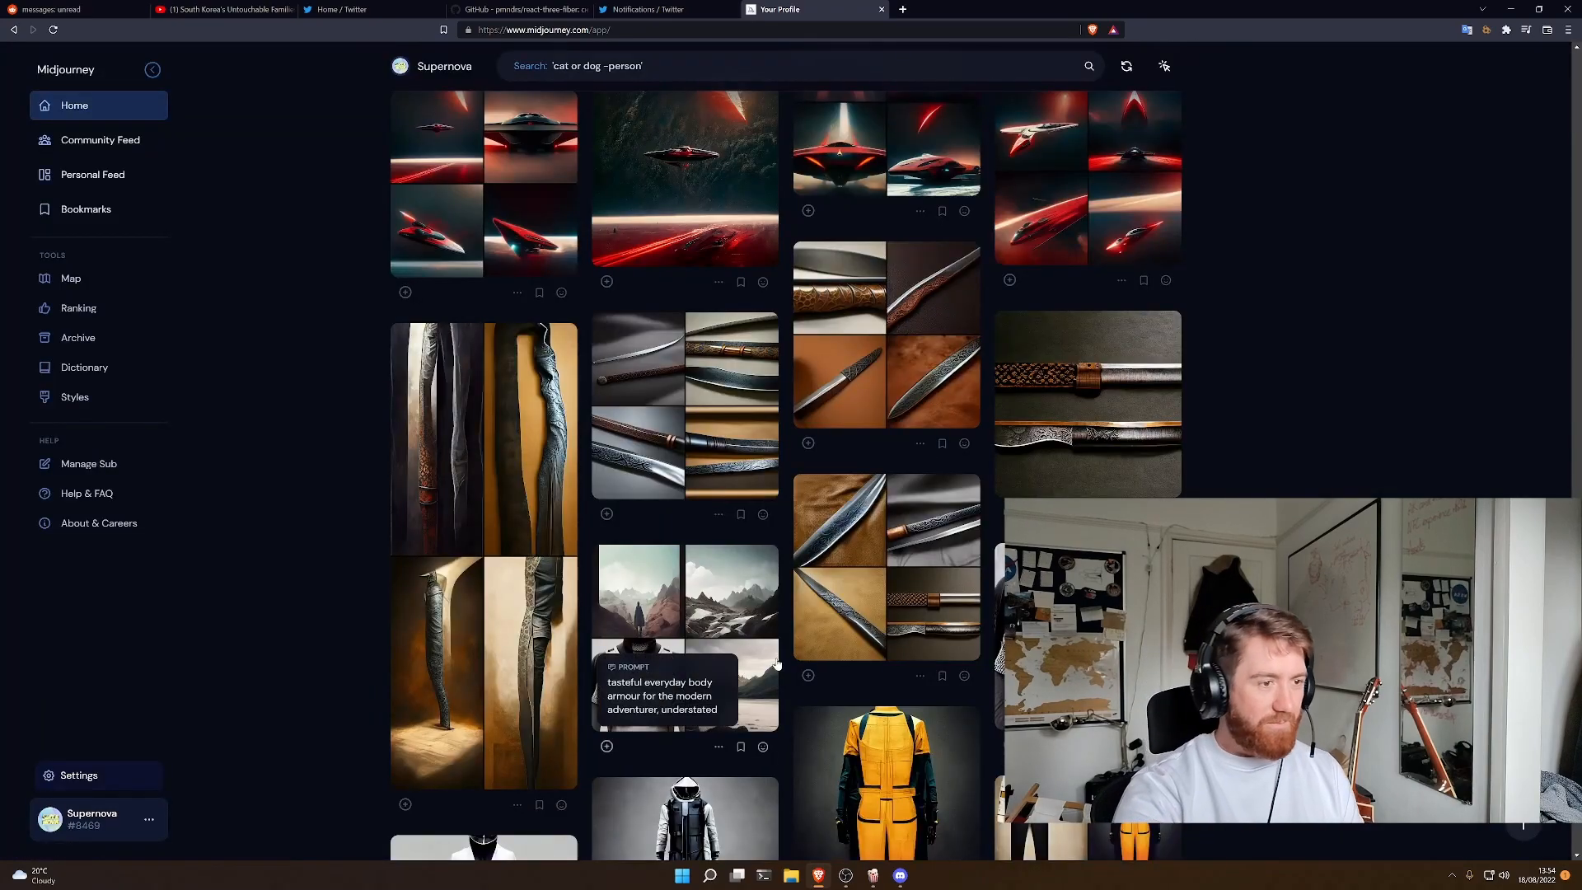
click(536, 643)
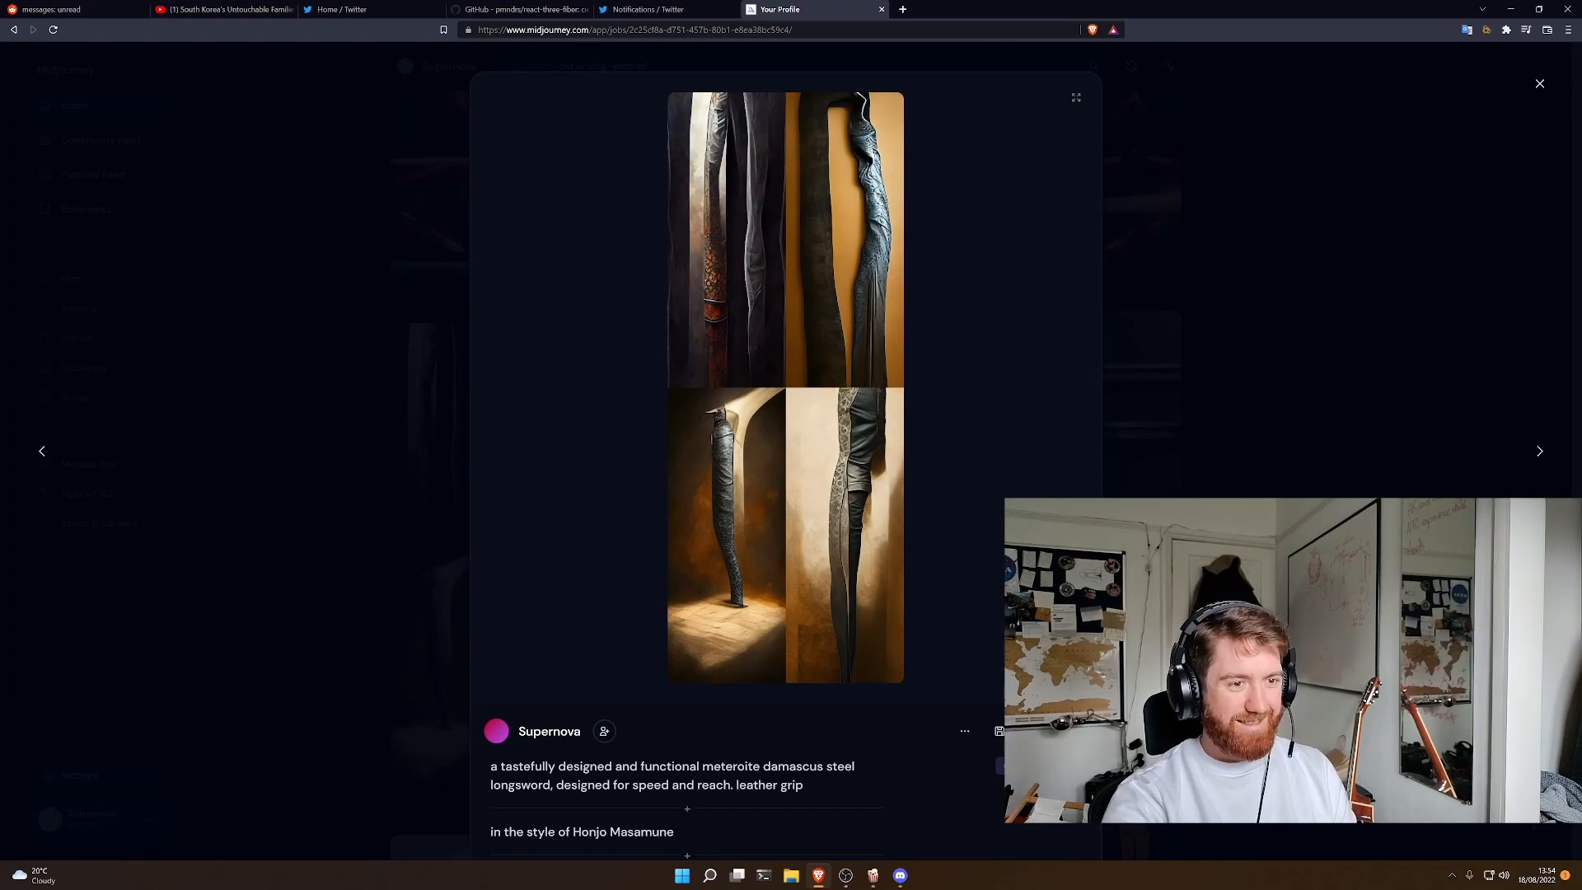
key(Escape)
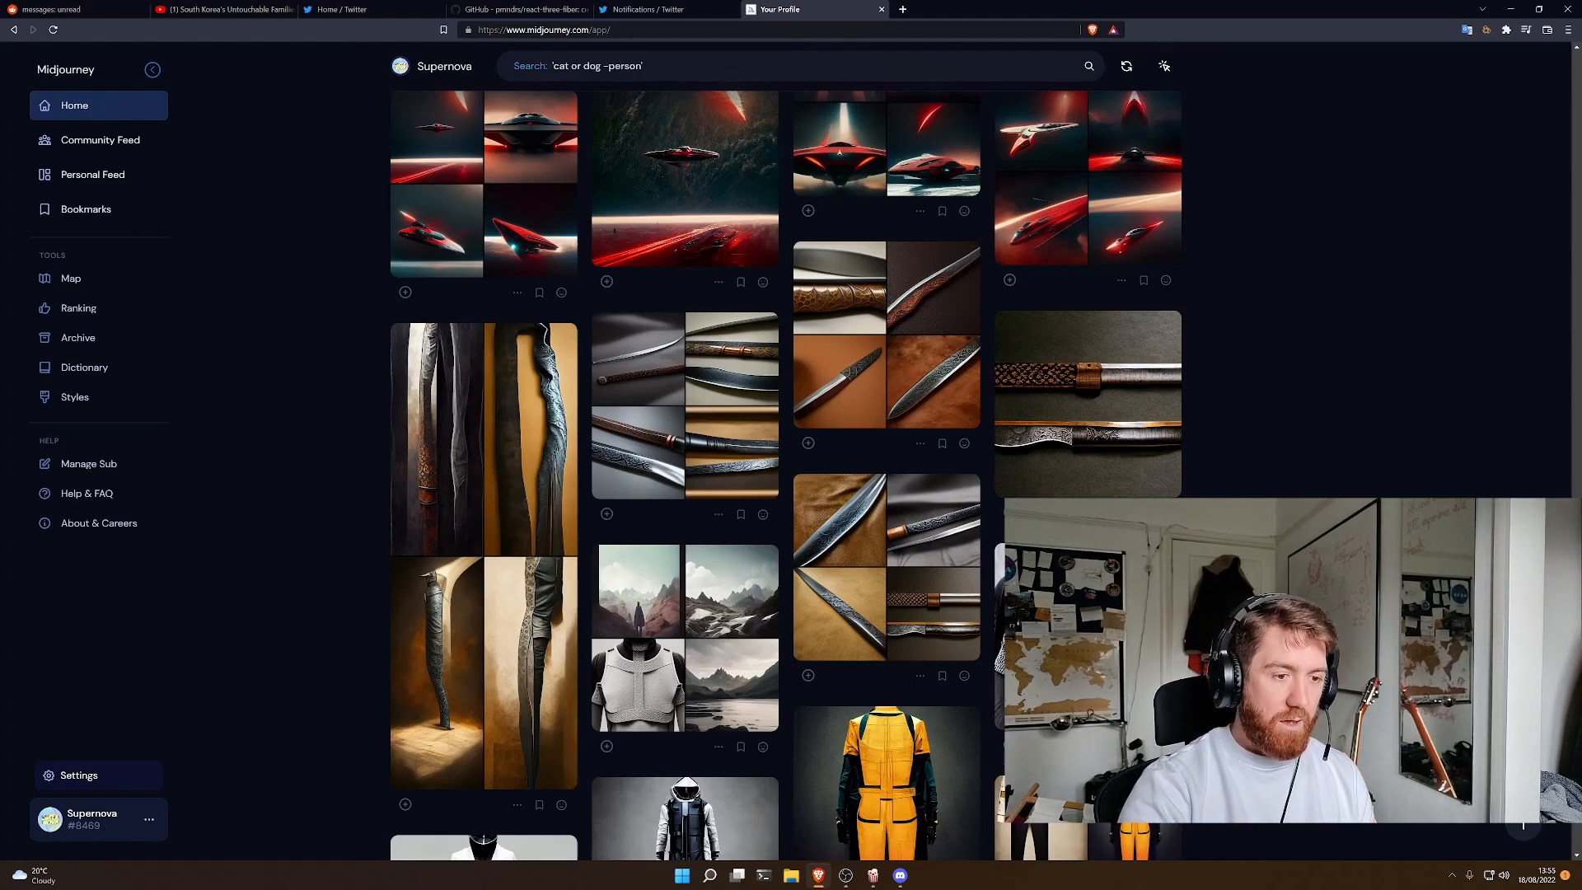
click(846, 876)
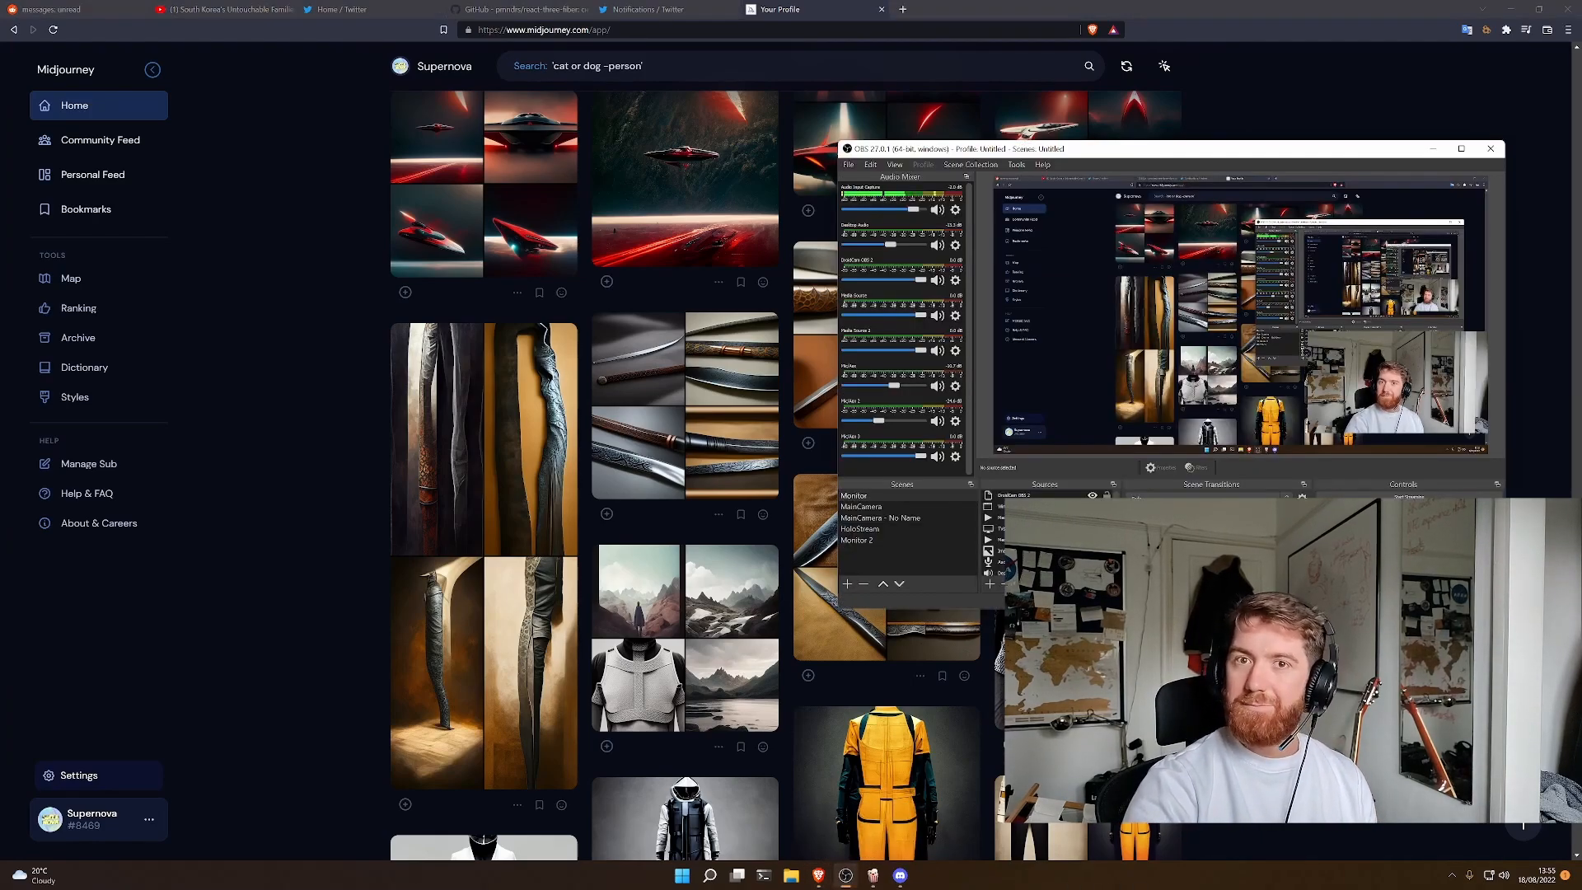